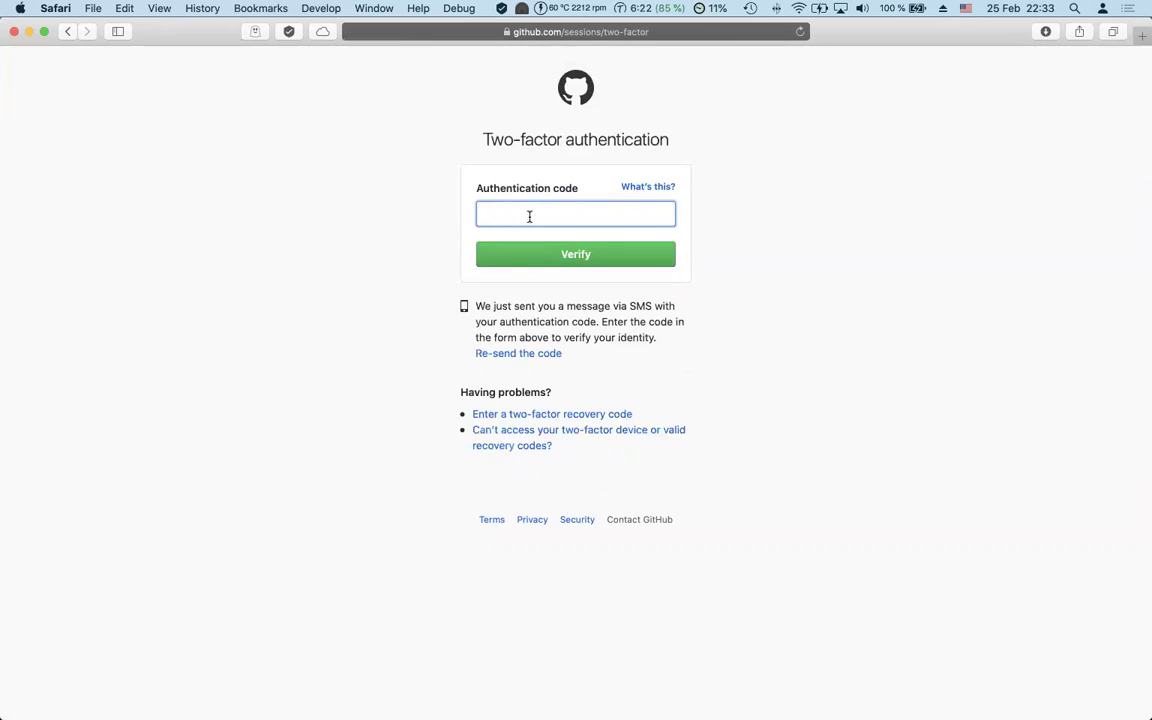
Step: Fill in the two-factor authentication code from Messages and open the Issue/PR tracking project of Network Service Mesh
click(530, 216)
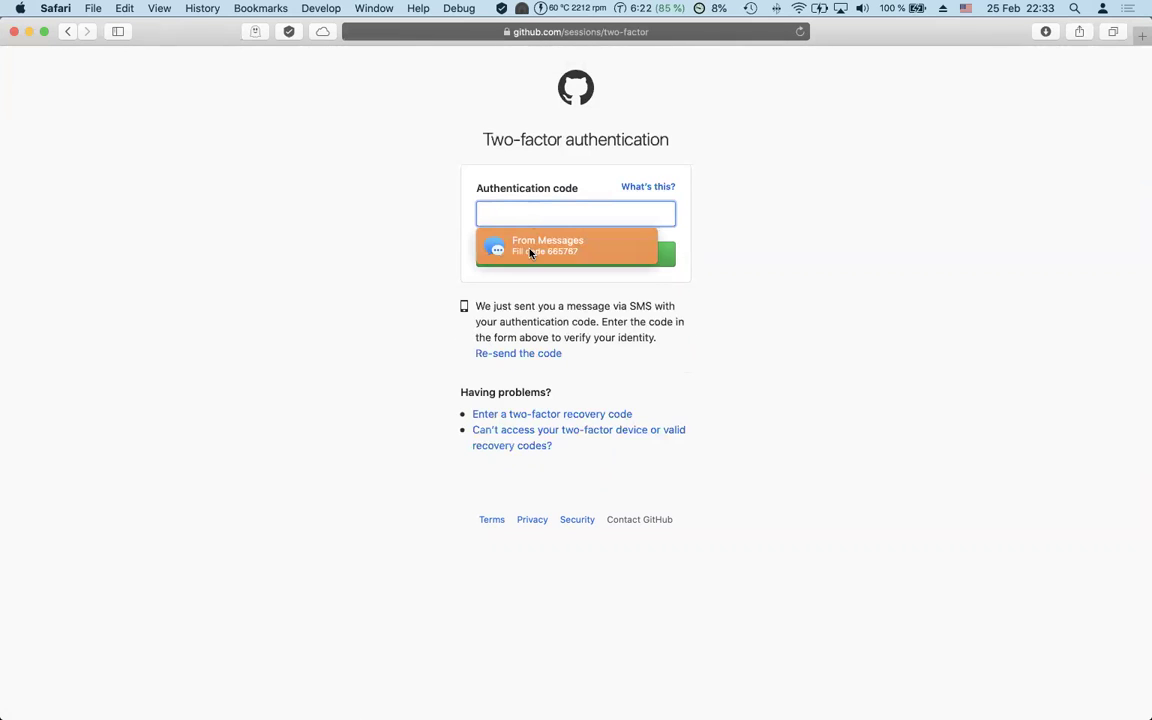
click(530, 254)
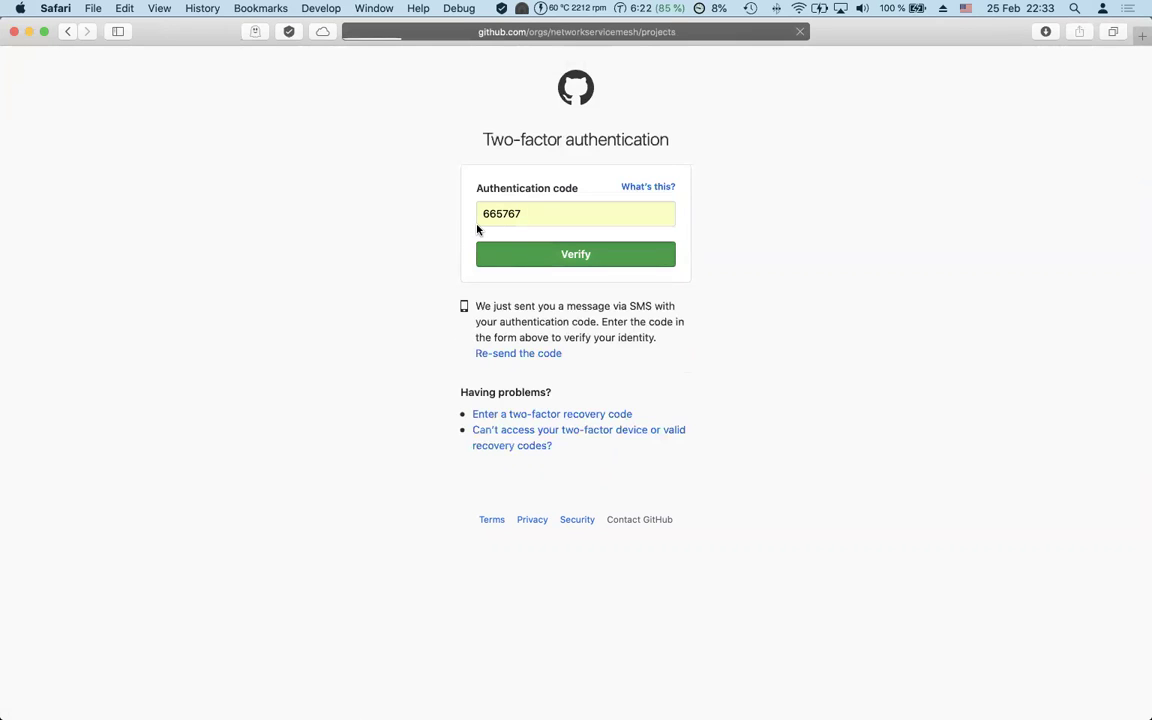
click(292, 288)
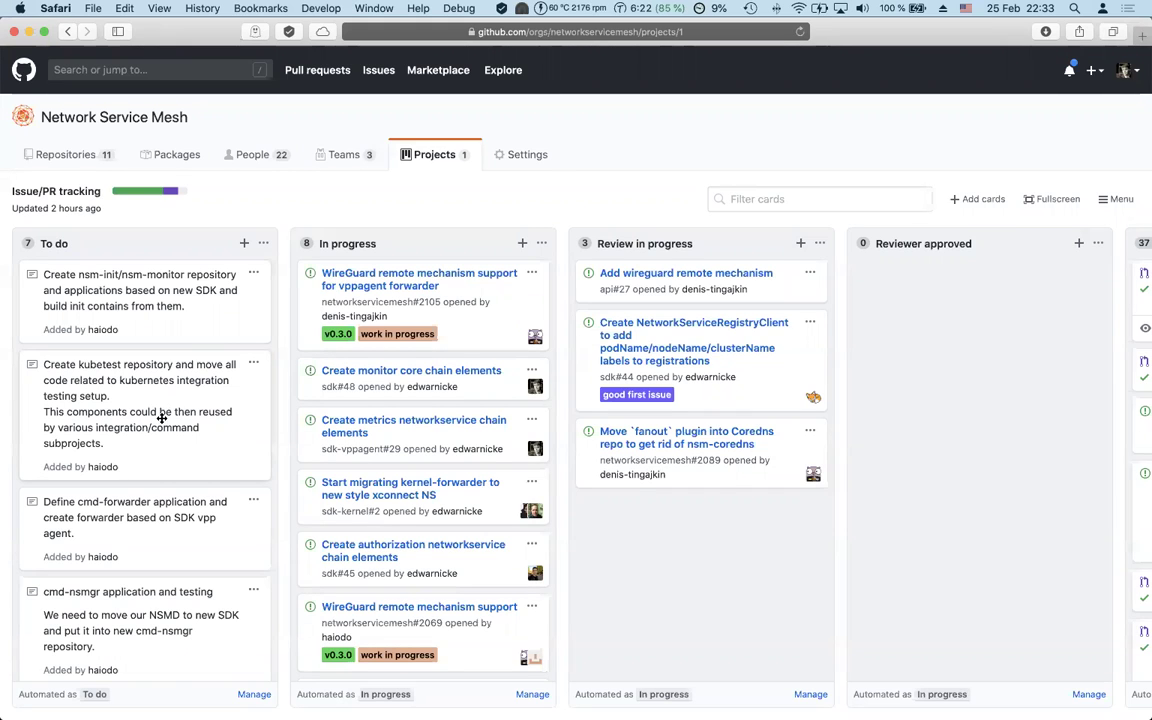
Step: Start converting the To do note about defining the cmd-forwarder application to an issue in the cmd-forwarder-vppagent repository
scroll(160, 420, down, 2)
scroll(245, 455, up, 2)
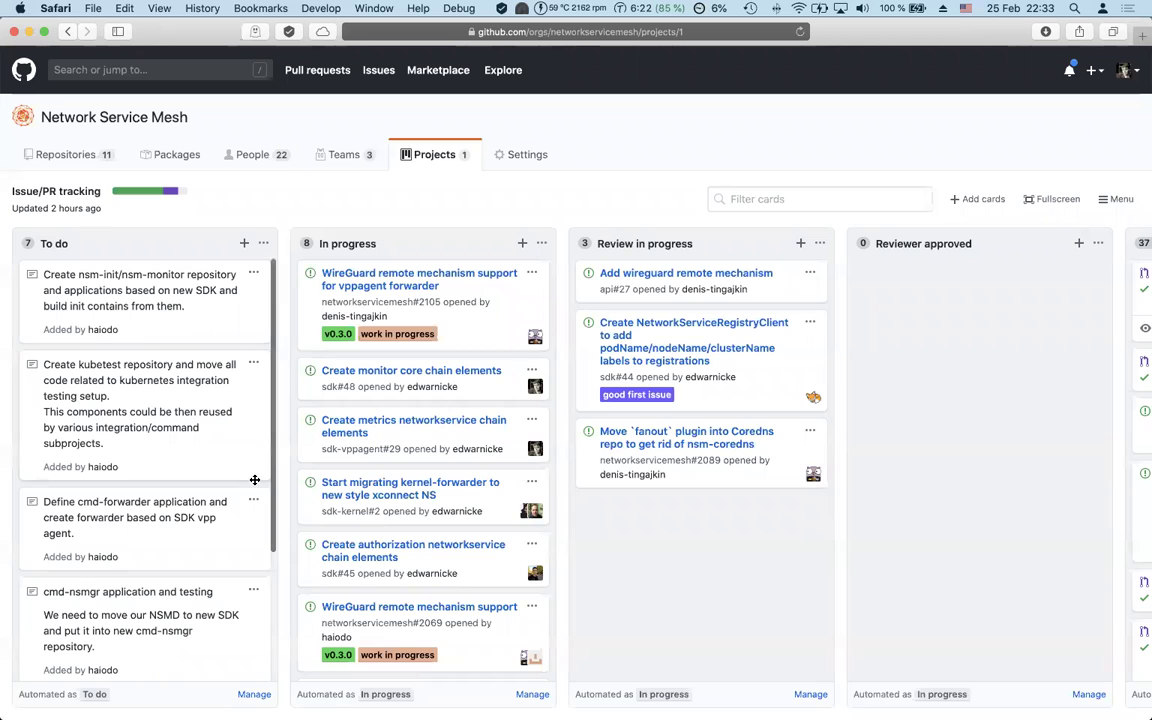
click(253, 500)
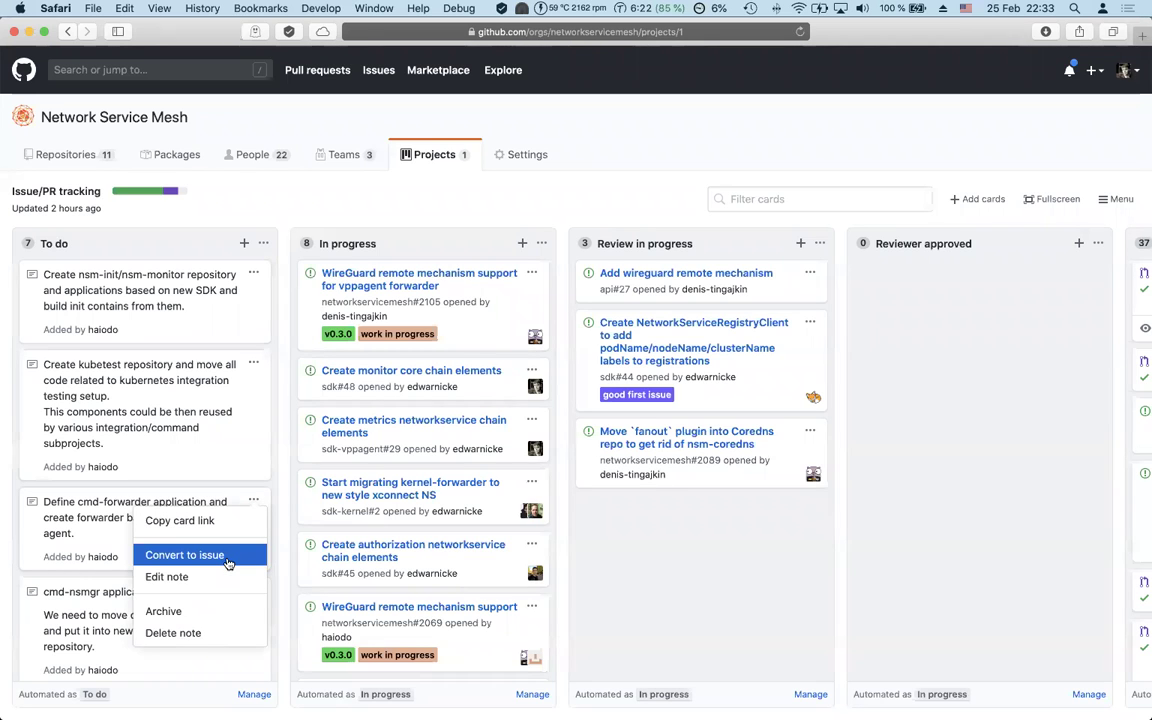
key(Return)
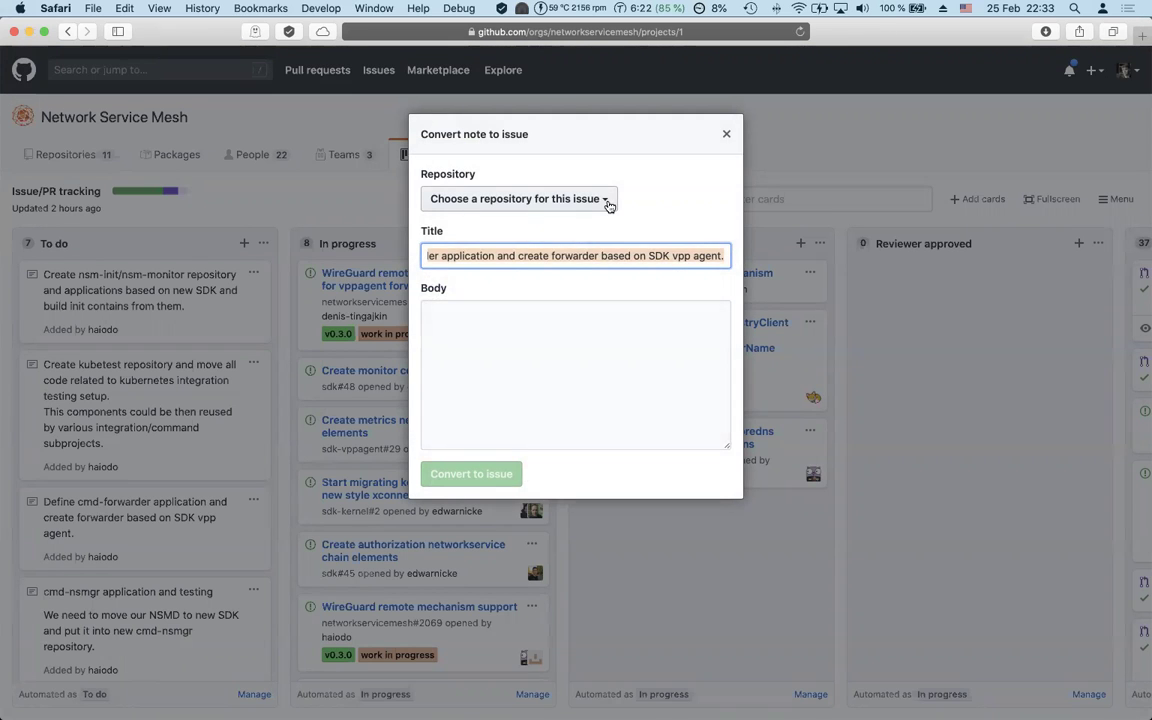
click(608, 203)
text(cm)
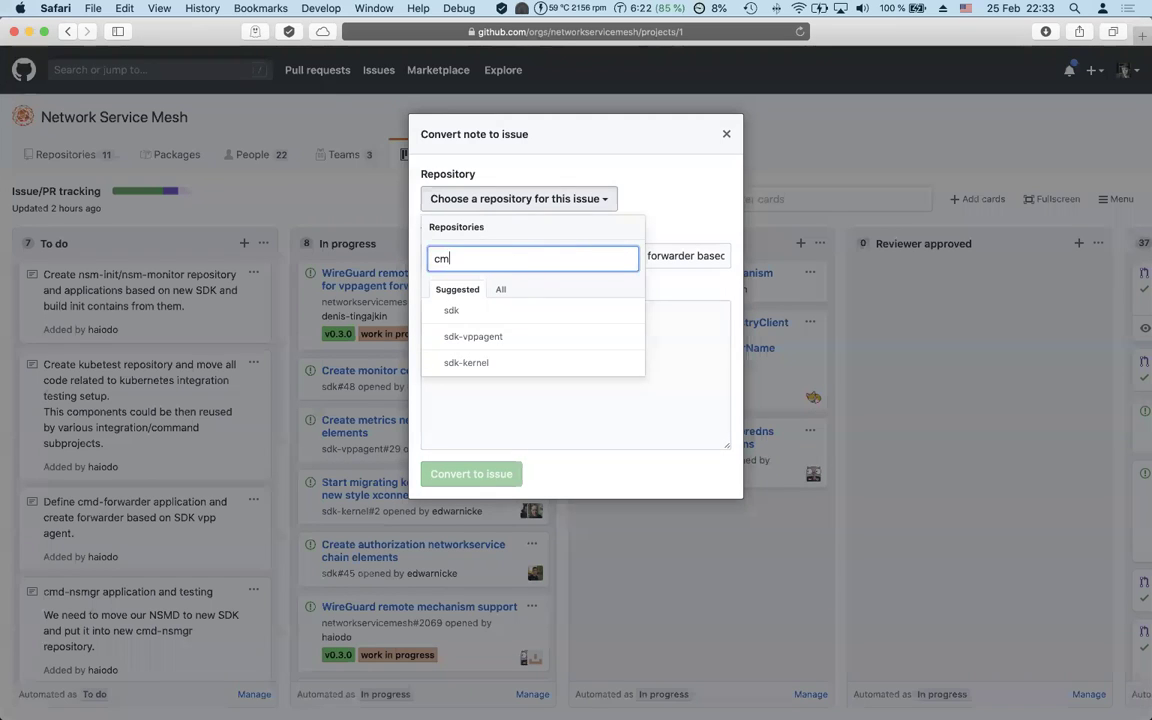
text(d)
click(503, 291)
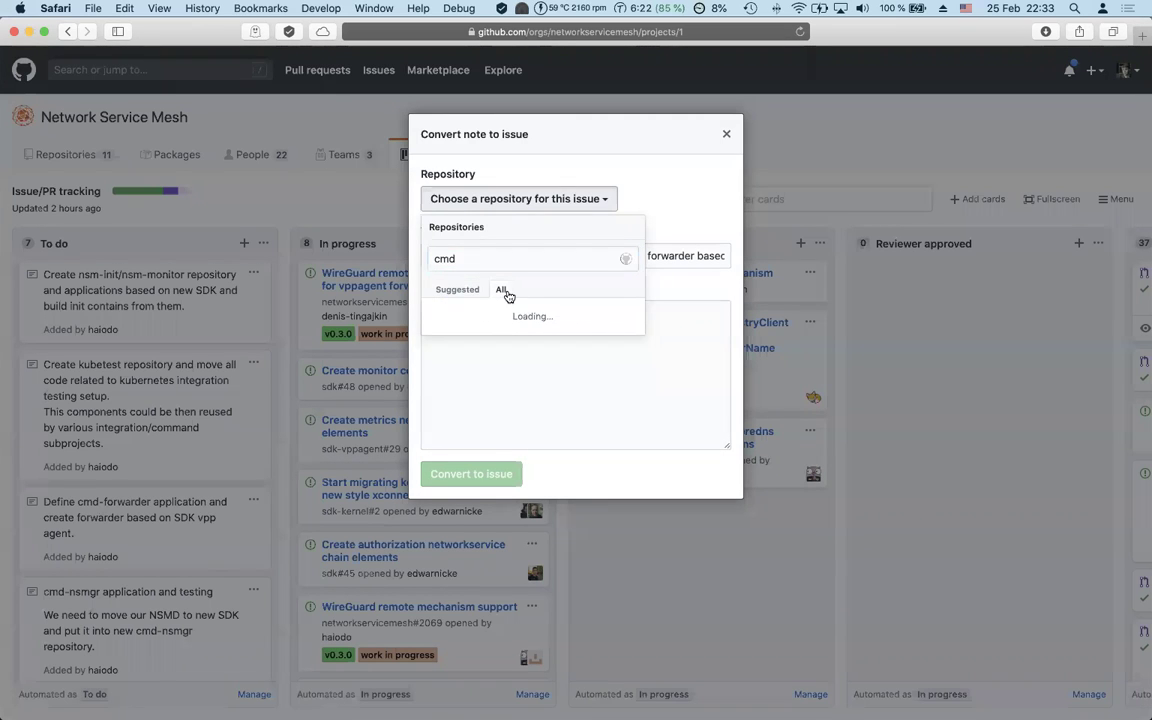
click(485, 311)
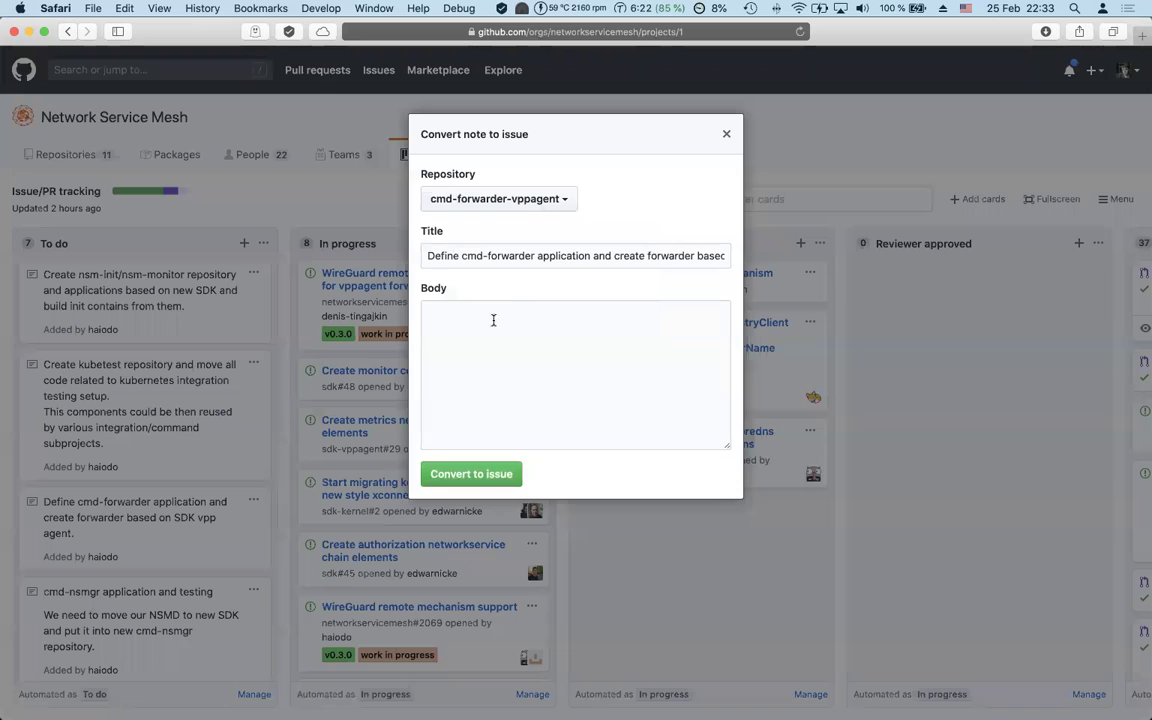
Step: Change cmd-forwarder to cmd-forwarder-vppagent in the issue title and convert the note to an issue with an empty body
click(567, 256)
key(super+Right)
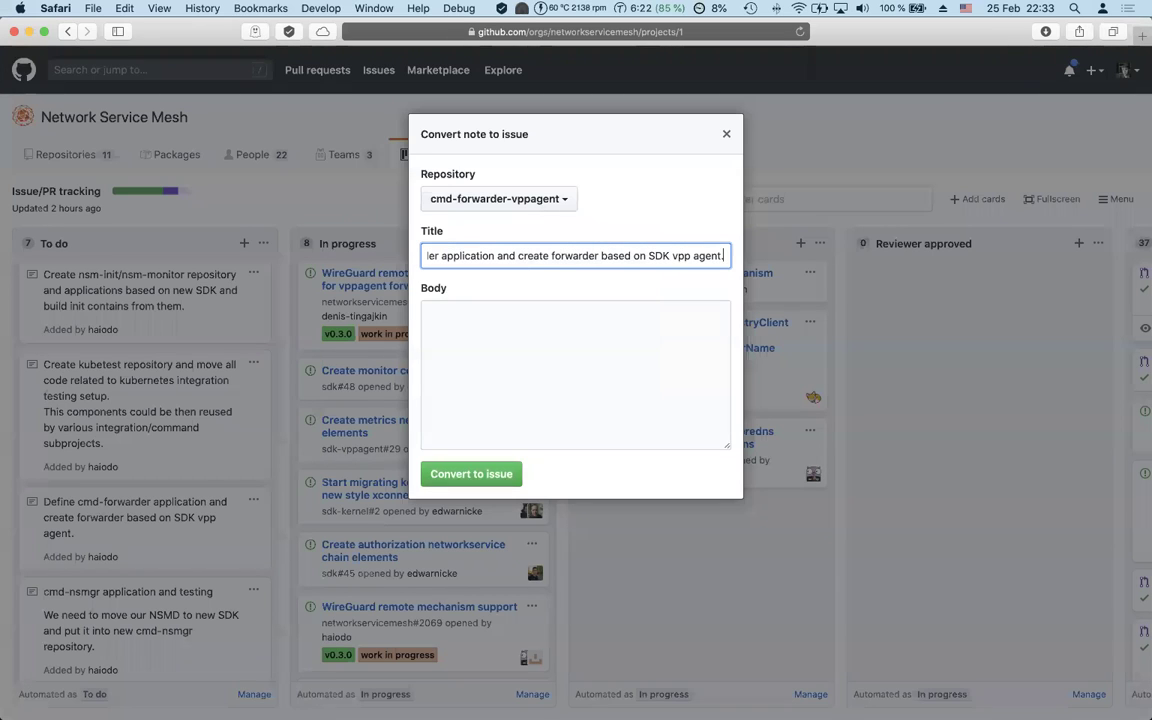
key(super+Left)
key(alt+Right)
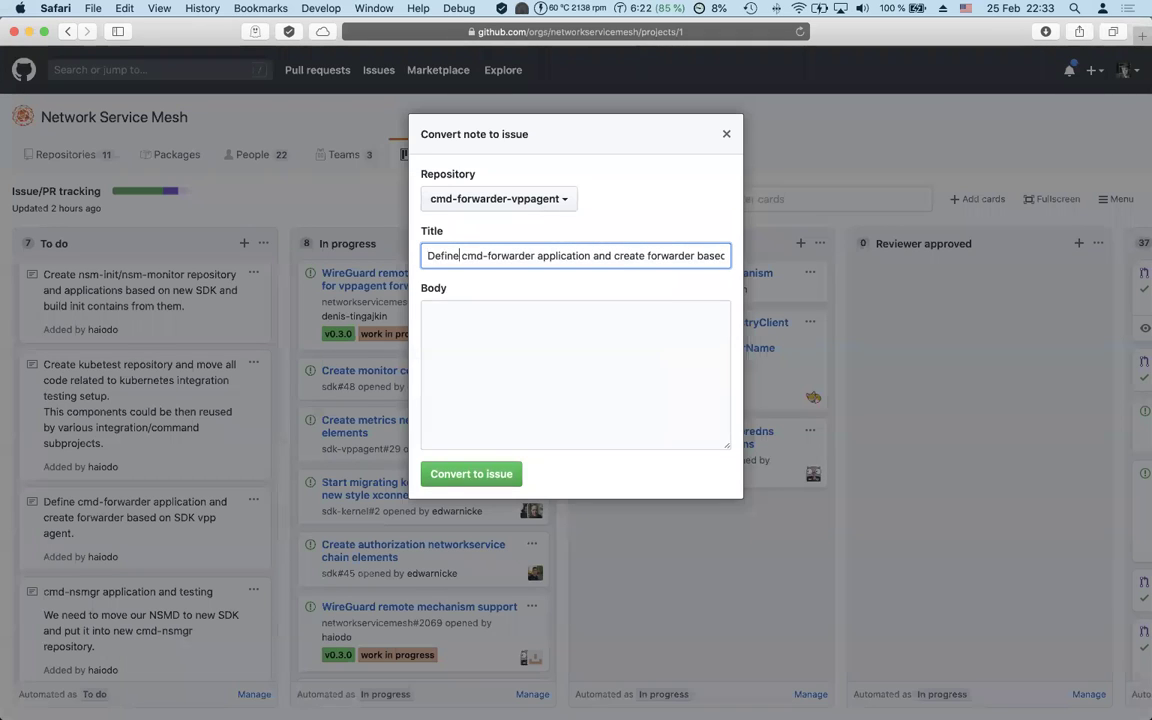
click(487, 256)
key(alt+Right)
text(-vppagen)
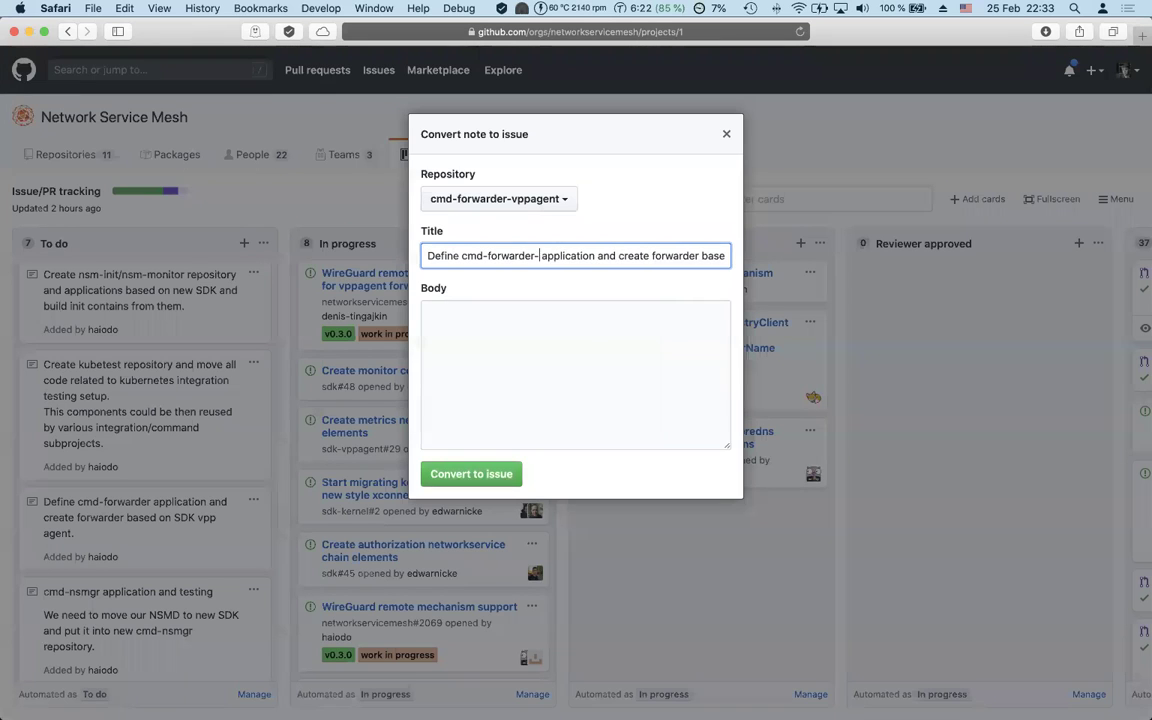
text(t)
key(super+Right)
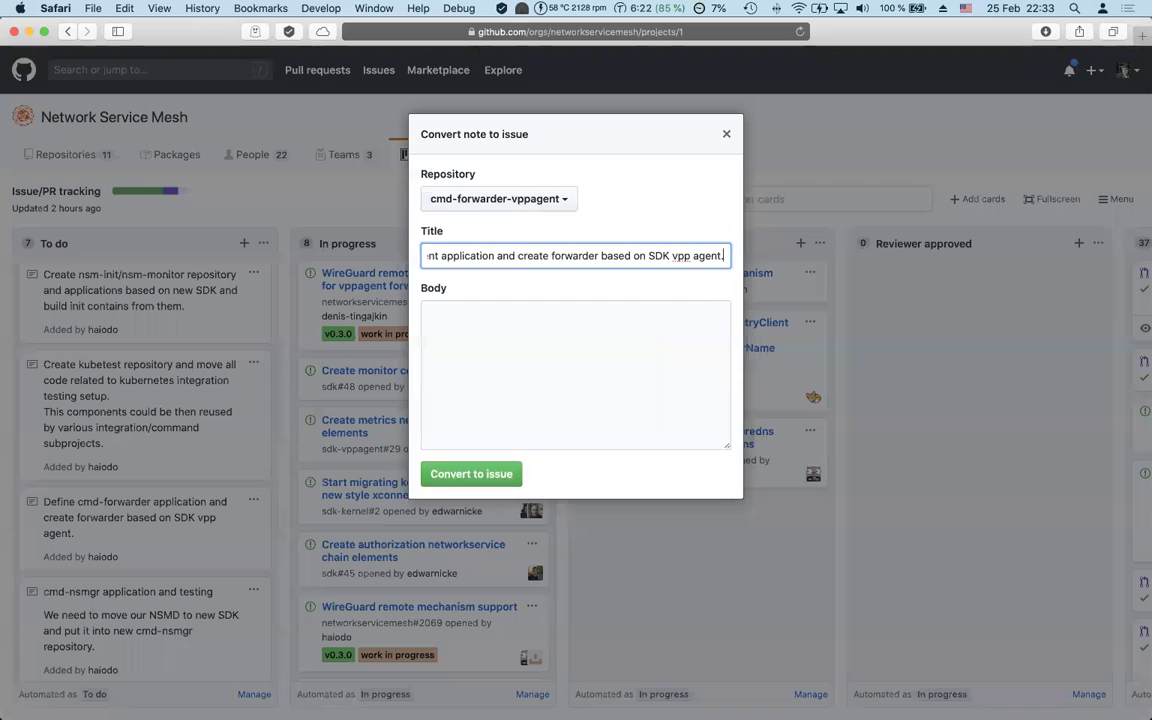
click(507, 353)
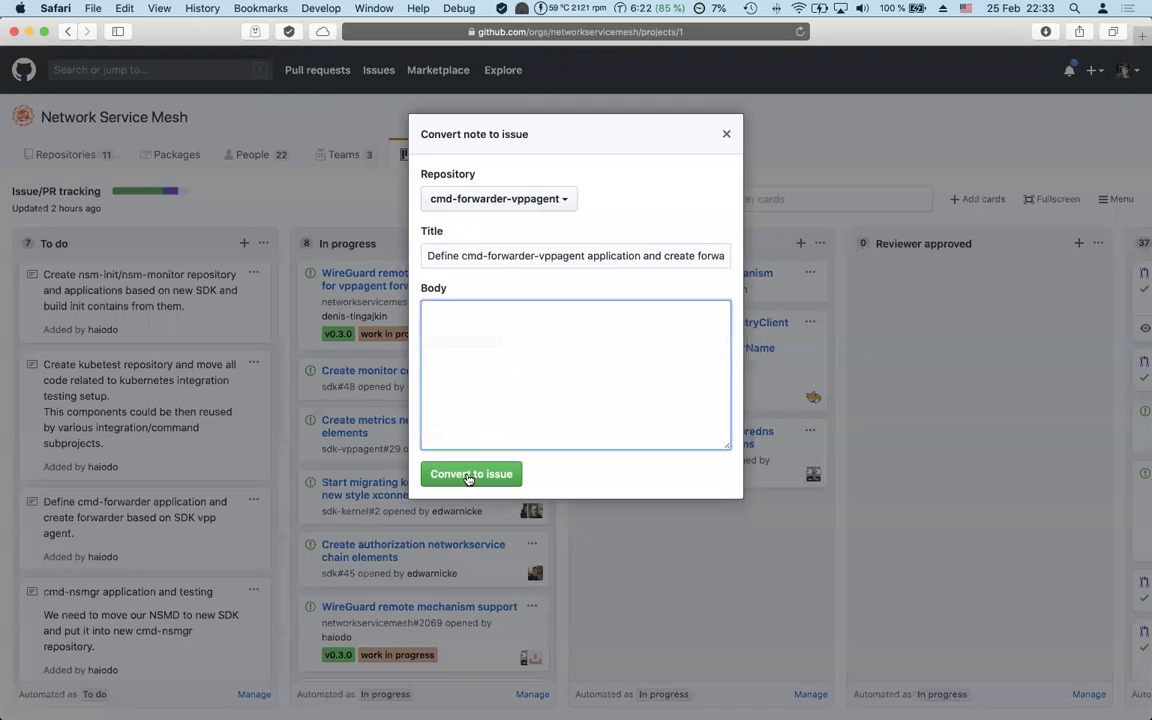
click(467, 475)
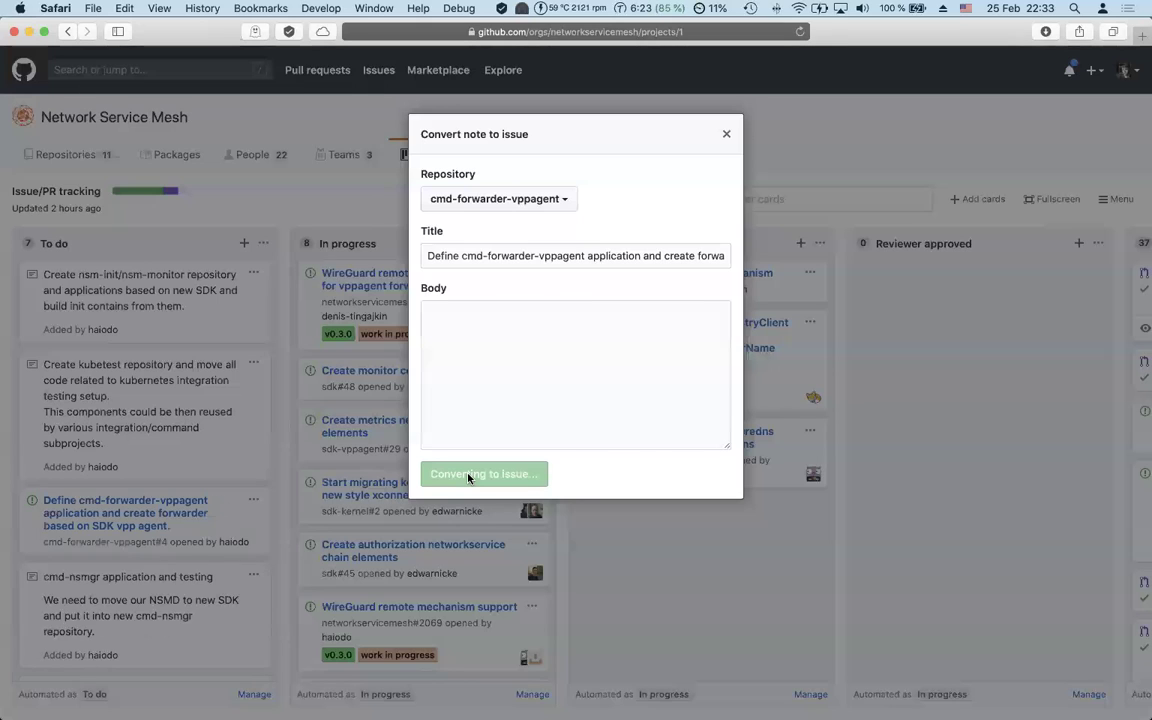
Step: Look through all the notes and issues in the To do column
scroll(165, 420, down, 1)
scroll(162, 330, up, 1)
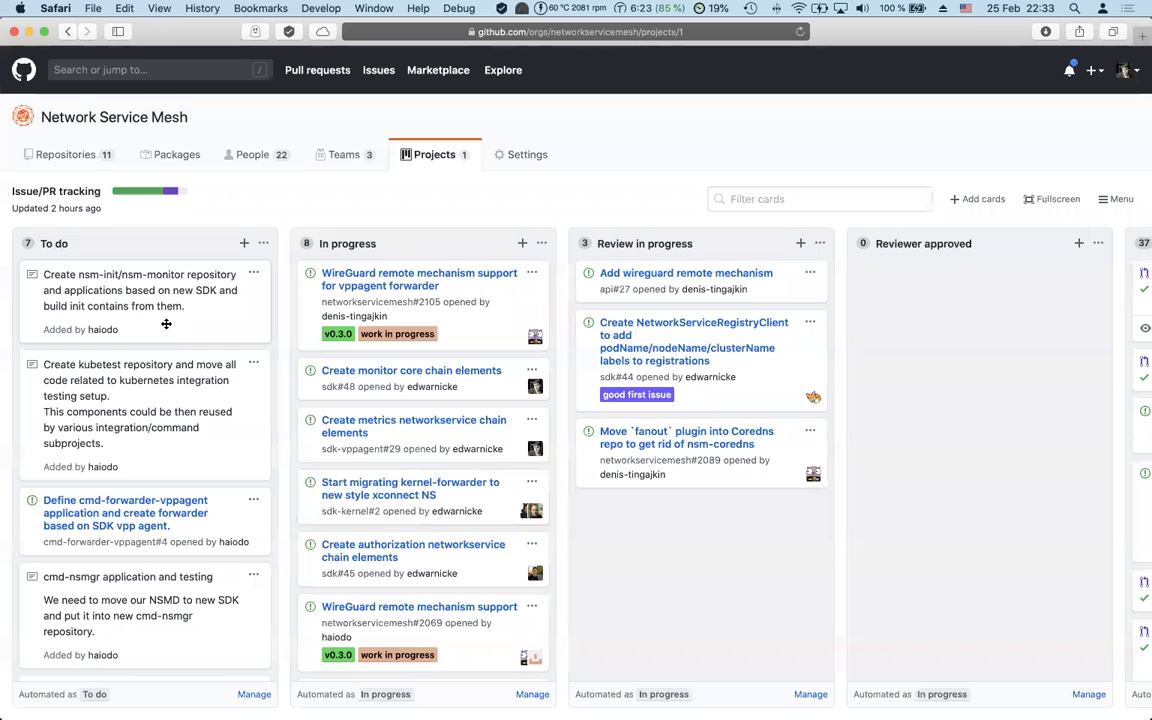
scroll(145, 517, down, 2)
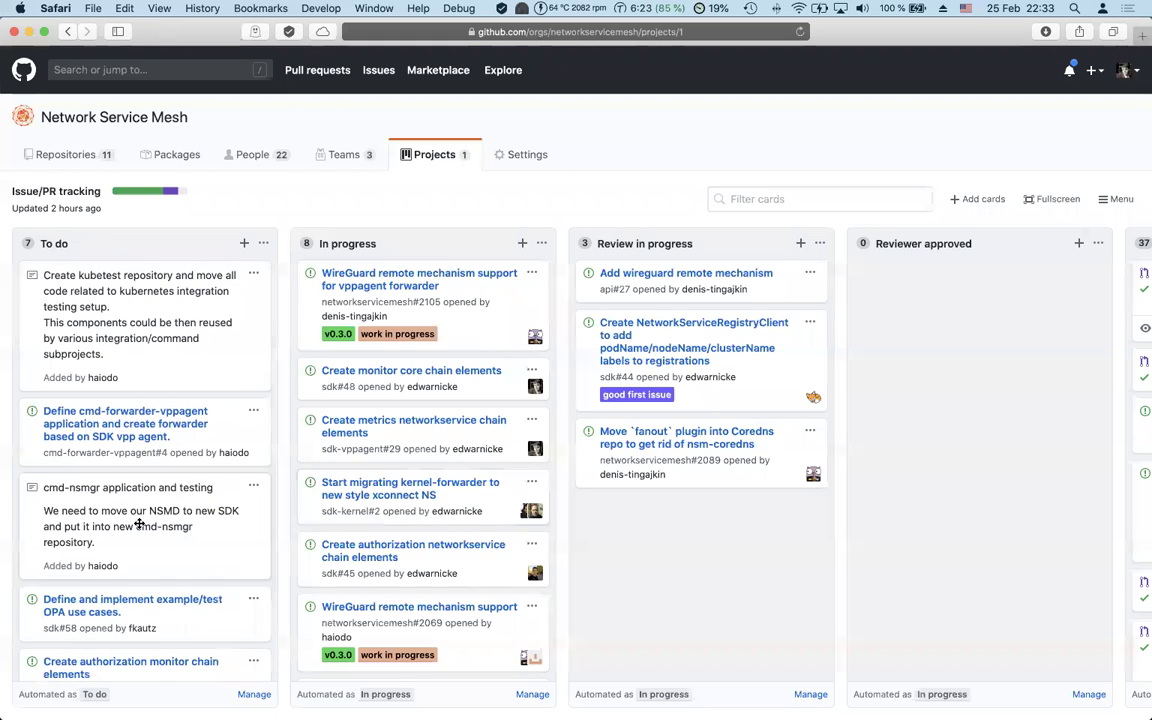
scroll(150, 515, down, 1)
scroll(193, 514, down, 3)
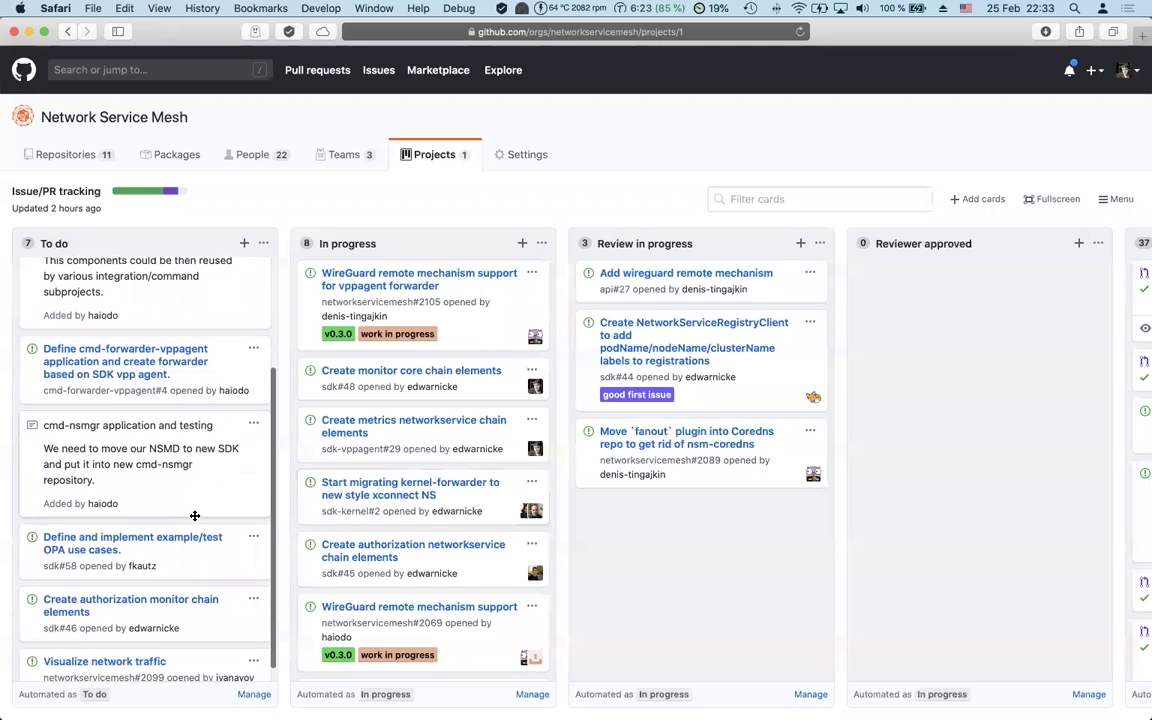
scroll(190, 487, up, 3)
scroll(190, 487, up, 3)
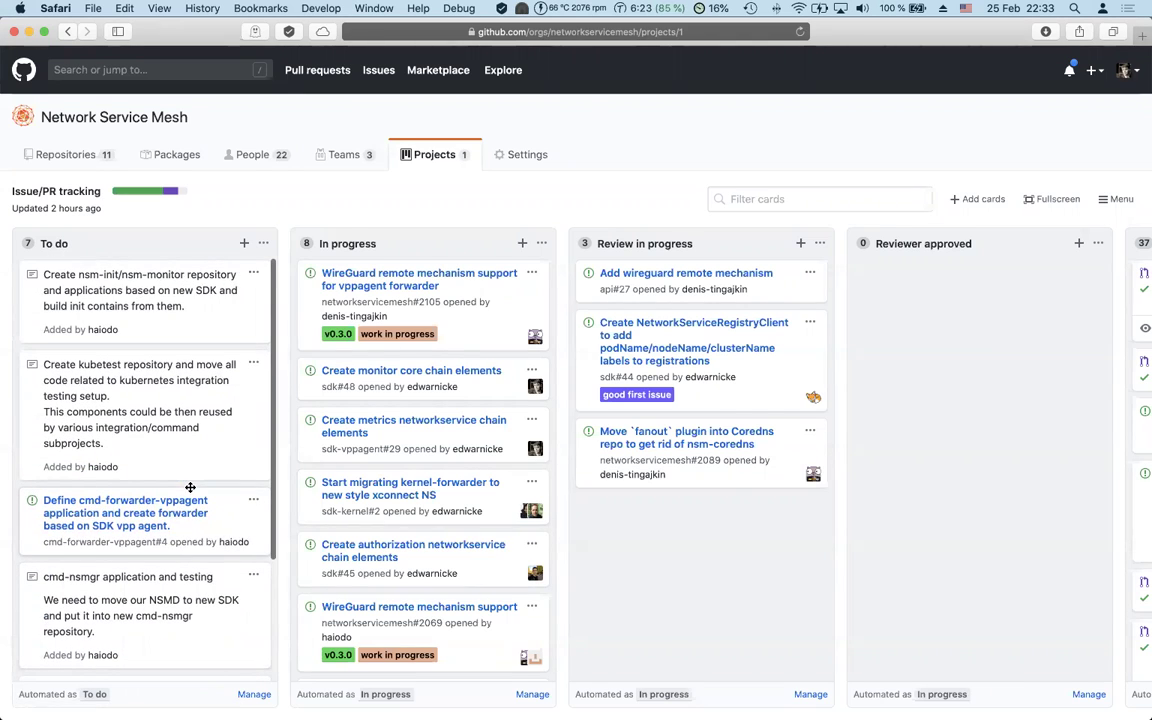
Step: Inspect the options and details of the cmd-forwarder-vppagent issue card, including its assignees, and close the details
click(252, 504)
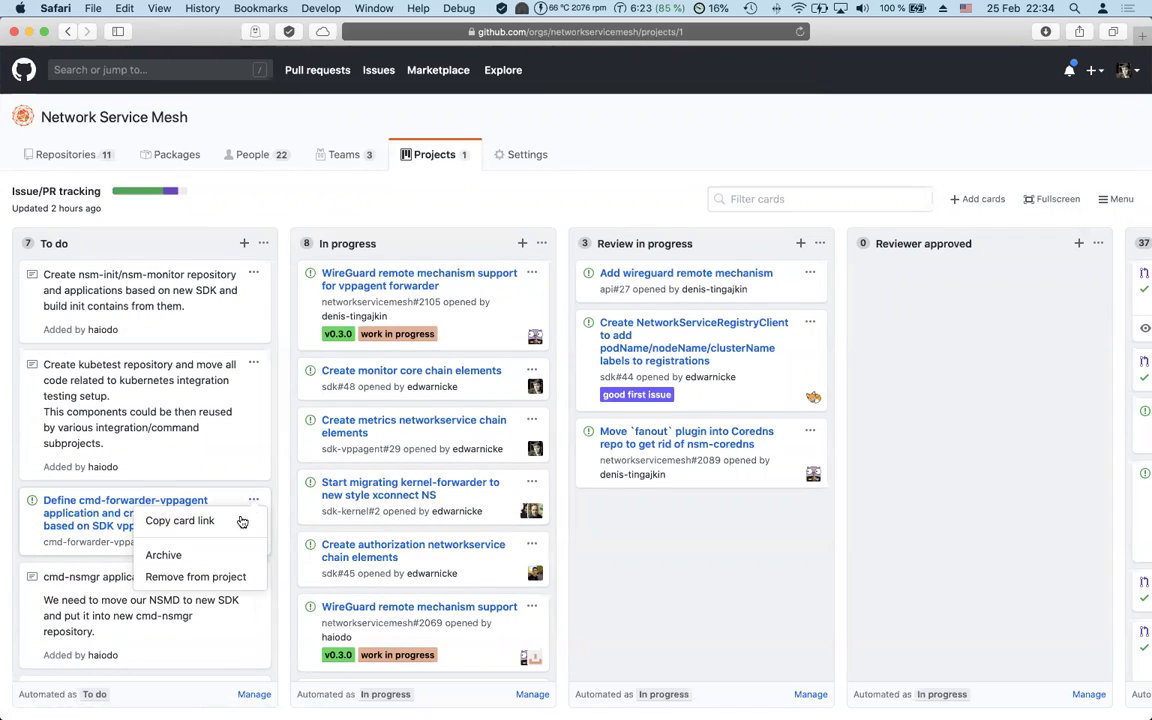
click(253, 503)
click(254, 503)
click(232, 477)
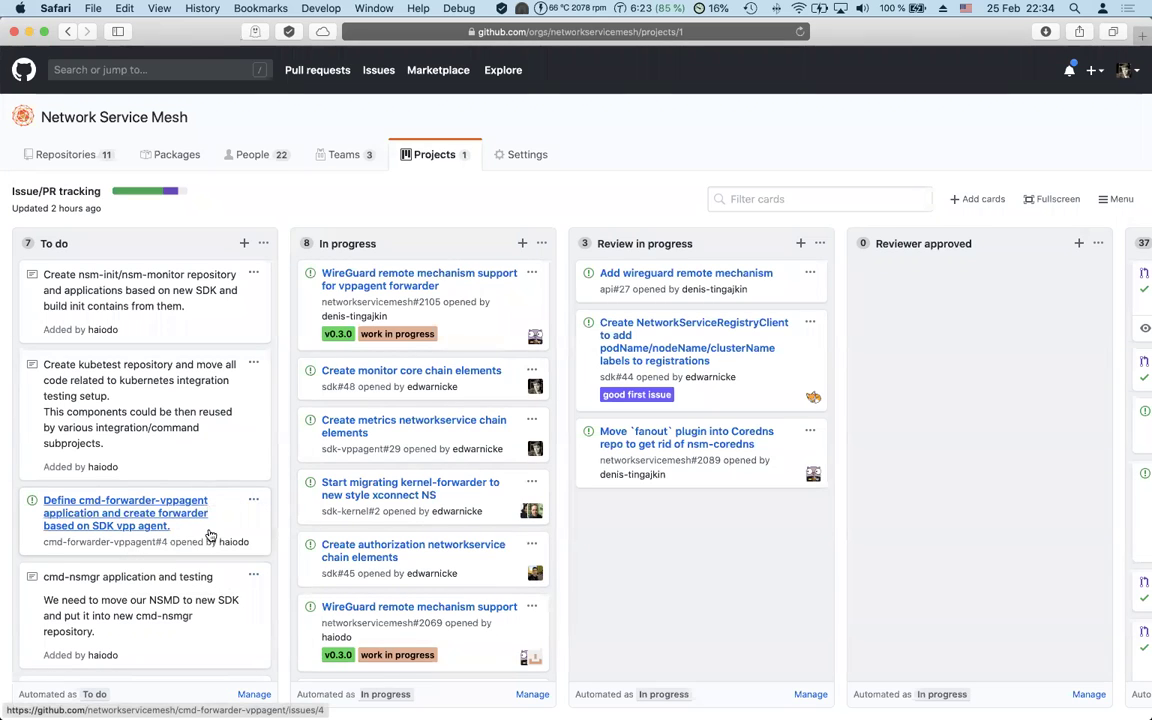
click(224, 523)
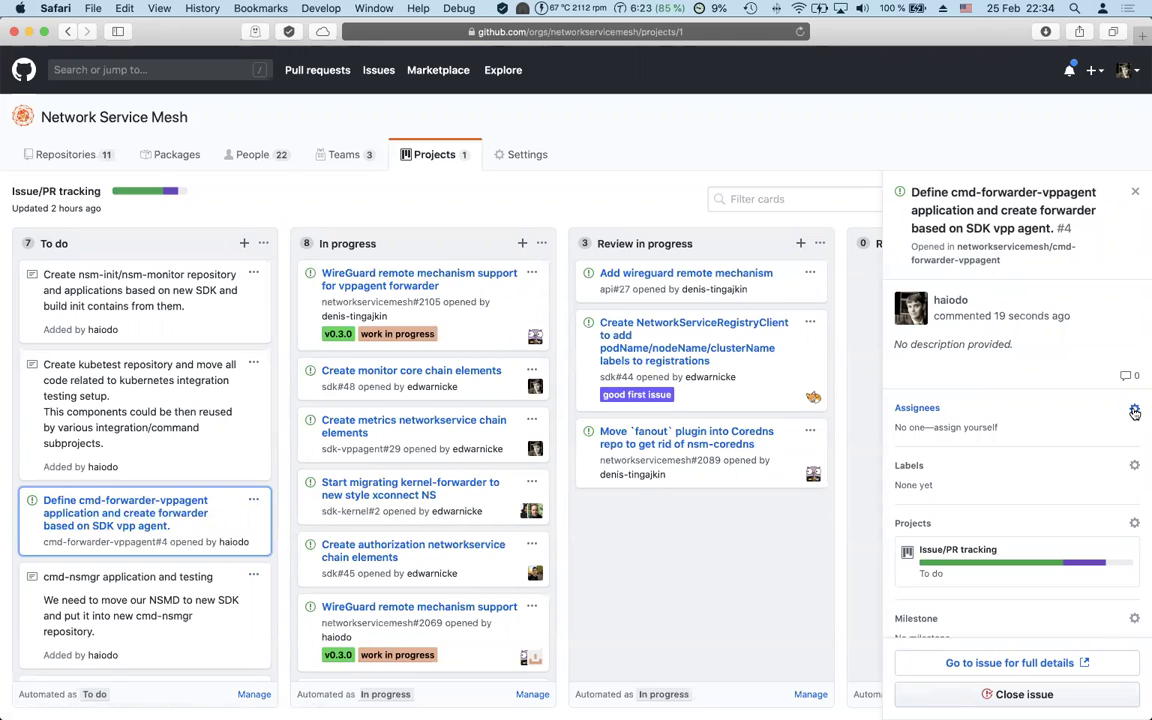
click(1135, 192)
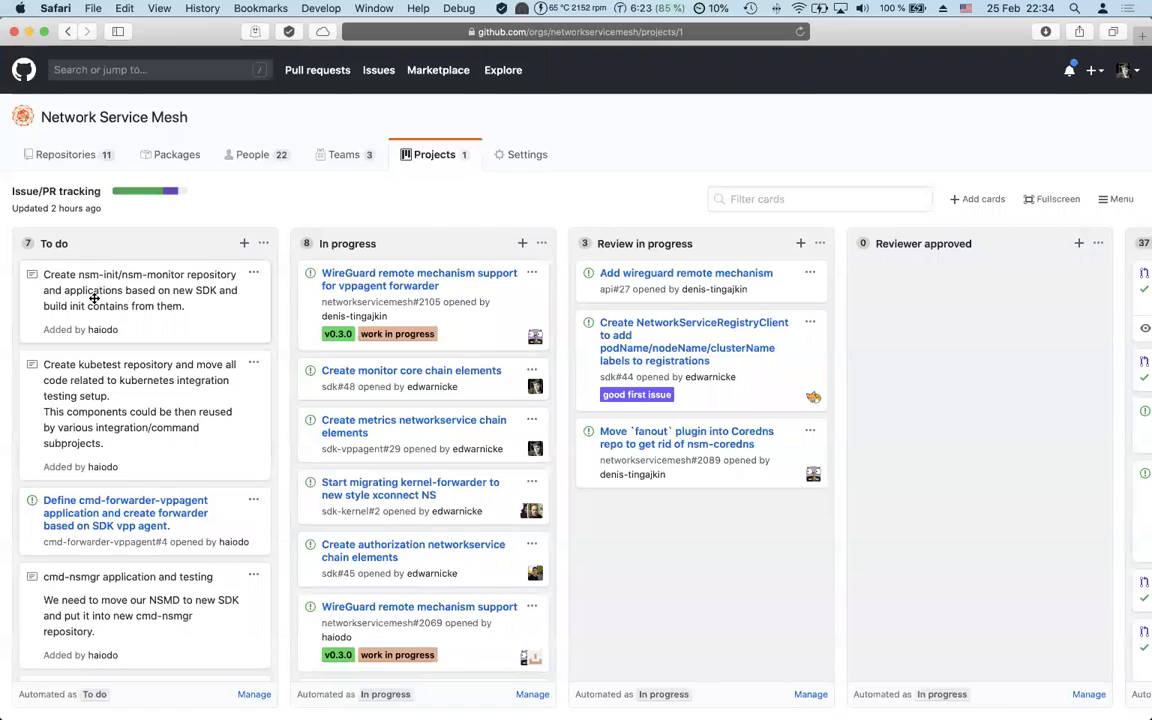
mouse_move(5, 598)
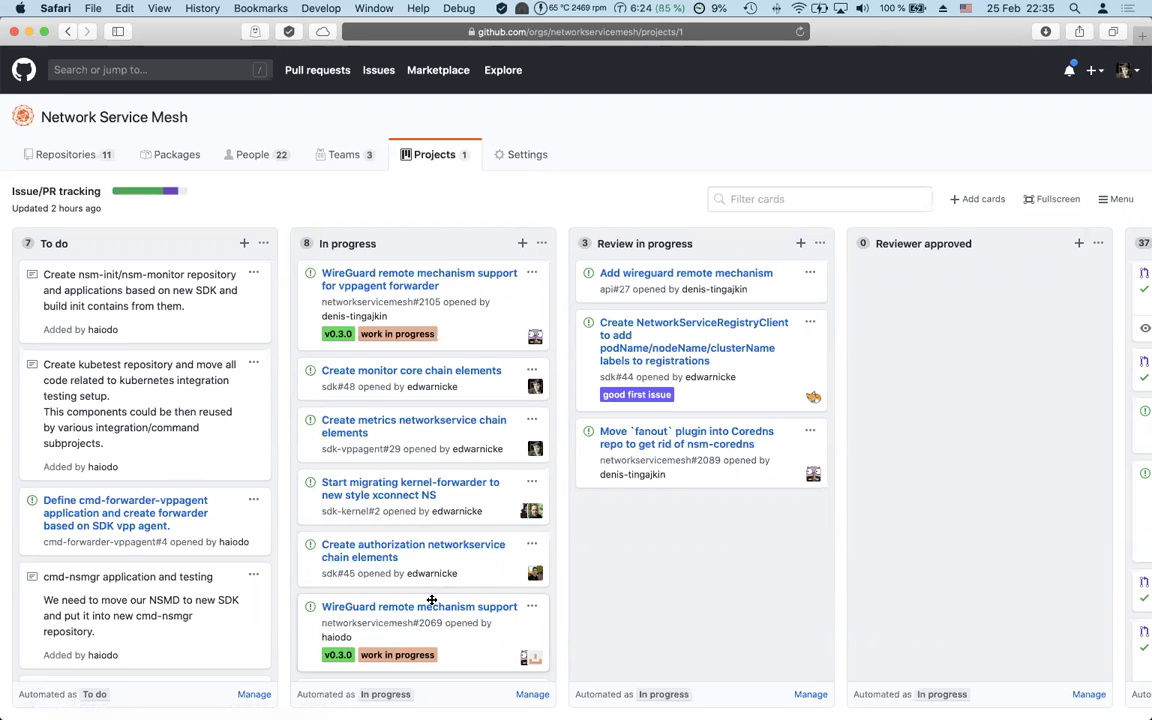
scroll(213, 597, down, 3)
scroll(214, 599, down, 2)
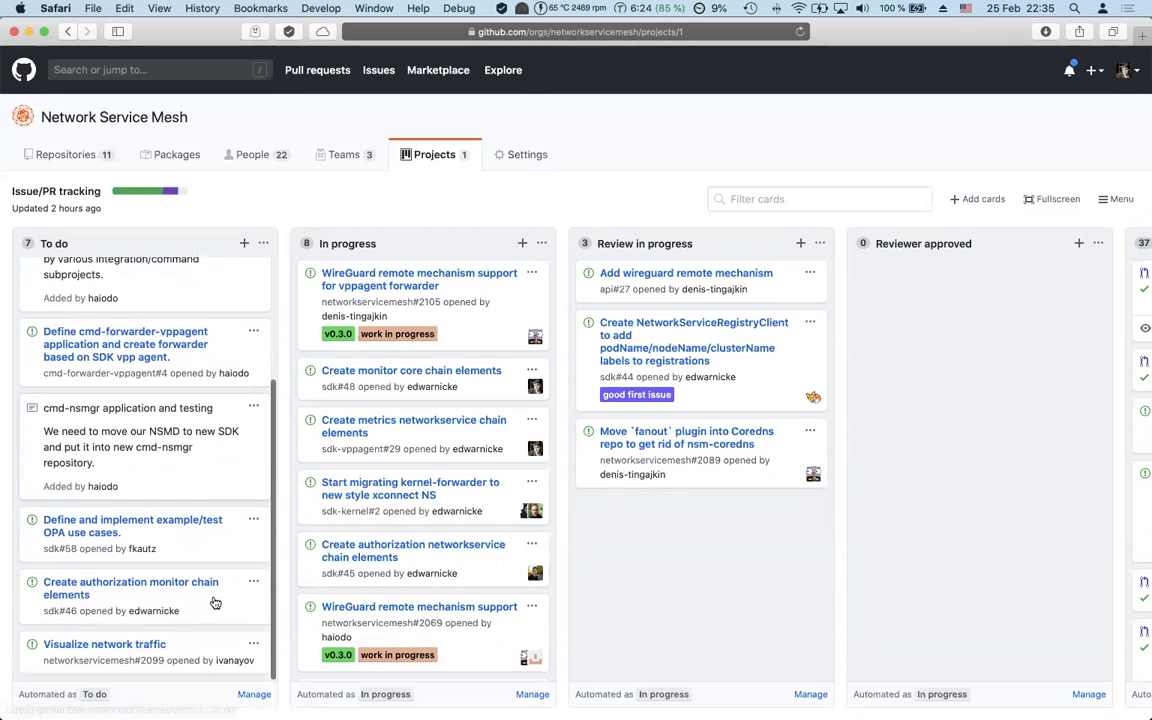
scroll(216, 600, up, 5)
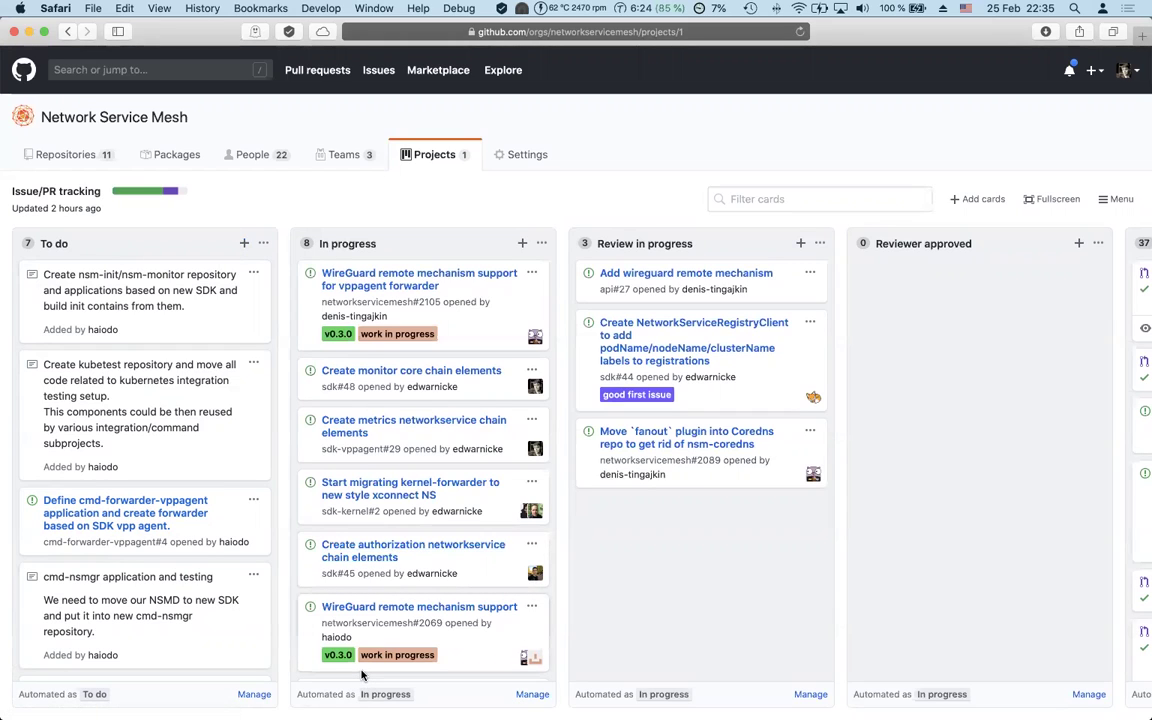
click(592, 535)
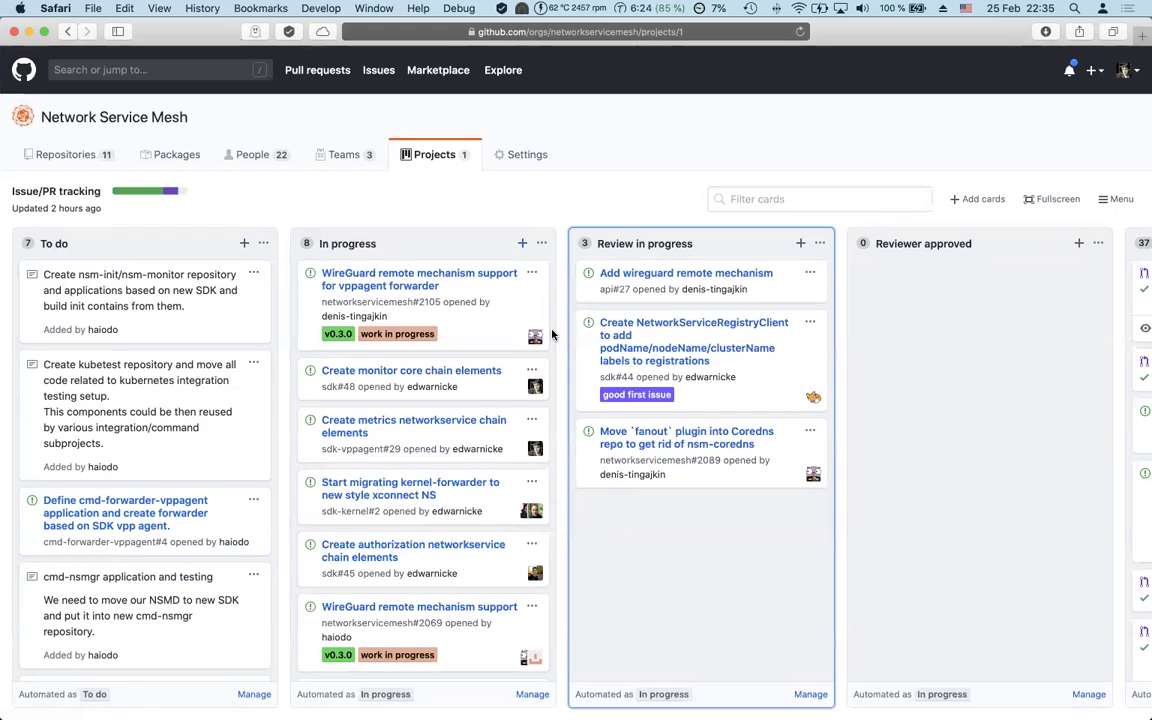
click(488, 201)
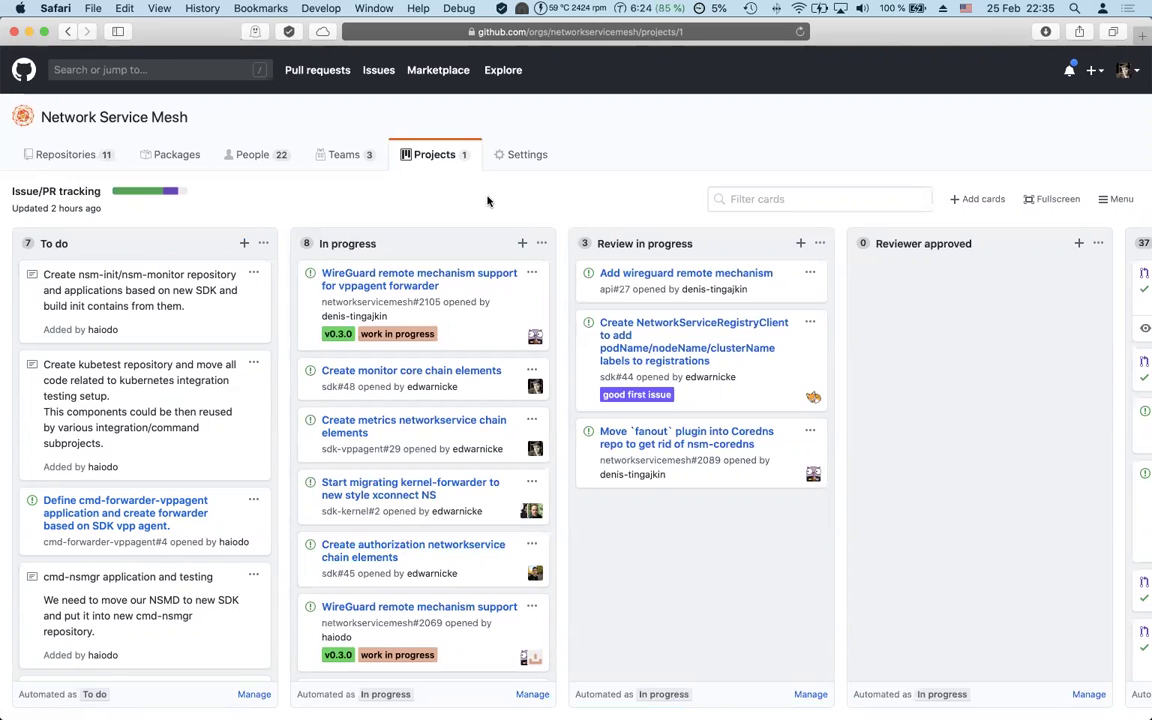
Step: Open the NetworkServiceRegistryClient issue from Review in progress in a new tab, check its linked pull requests including #97, and return to the issue
super+click(725, 325)
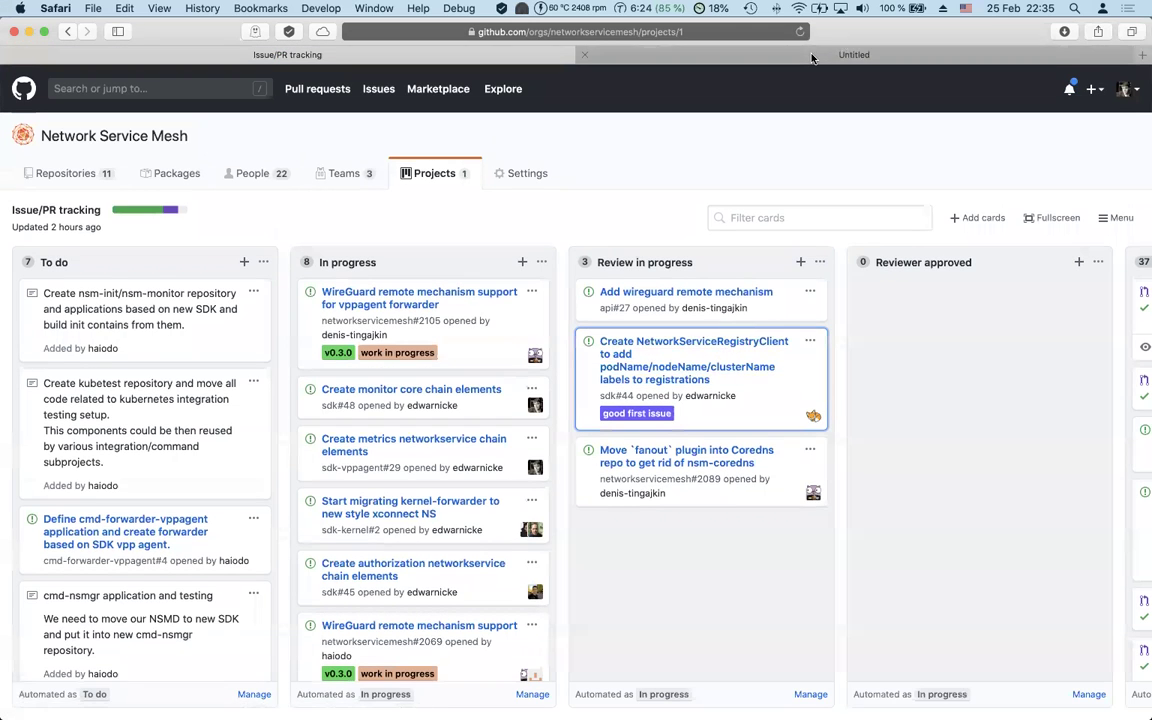
click(812, 55)
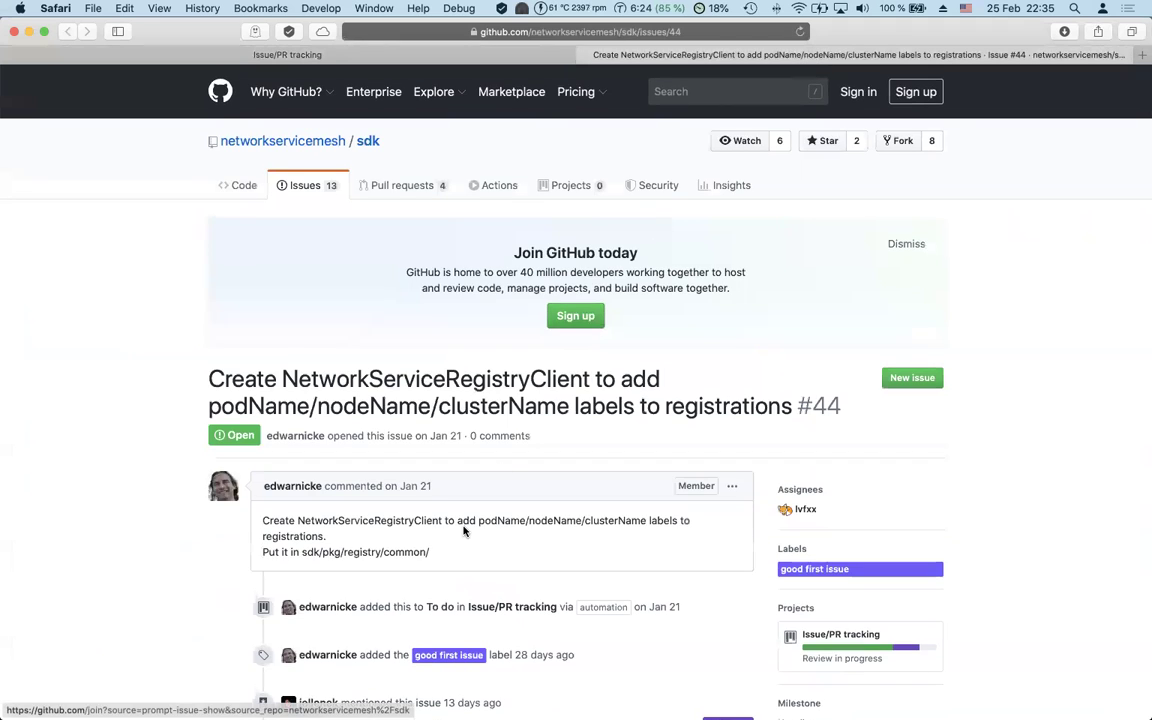
scroll(463, 527, down, 5)
scroll(460, 505, down, 2)
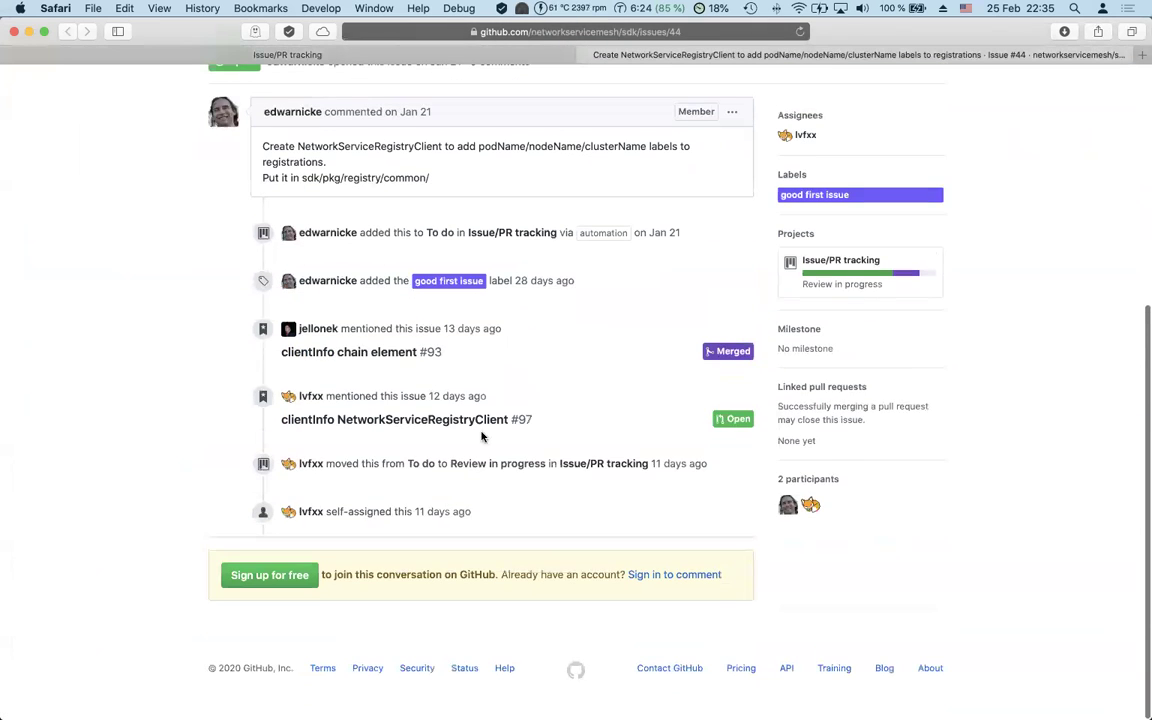
mouse_move(370, 362)
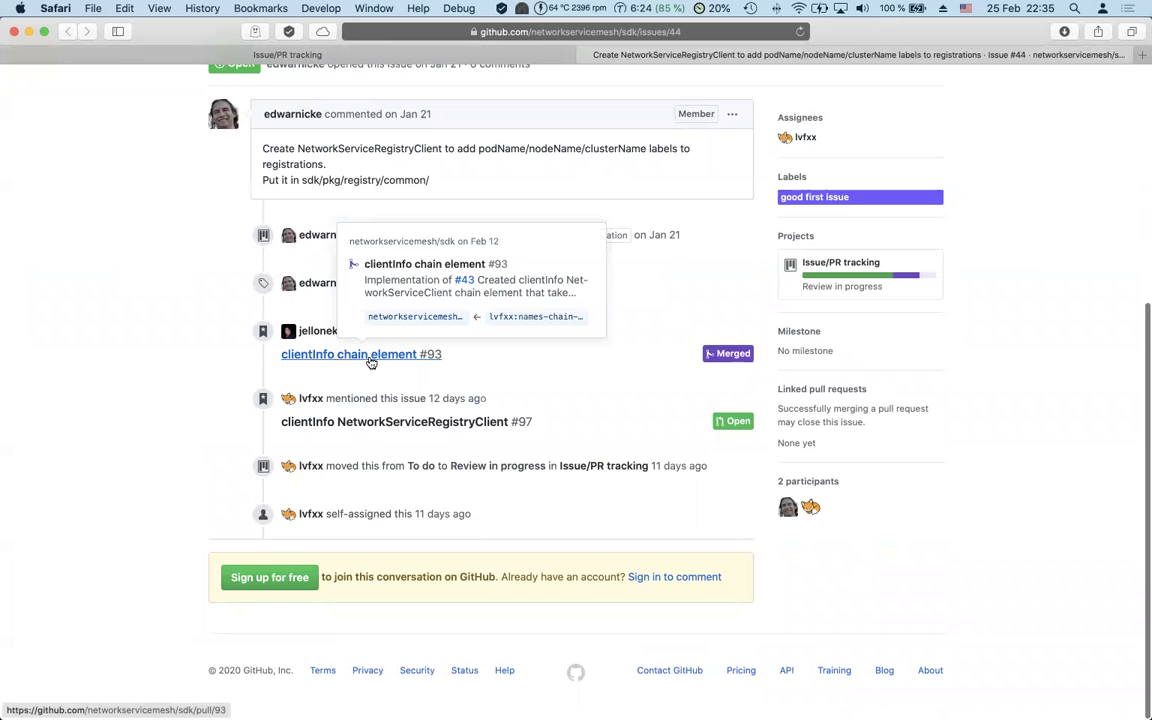
mouse_move(443, 431)
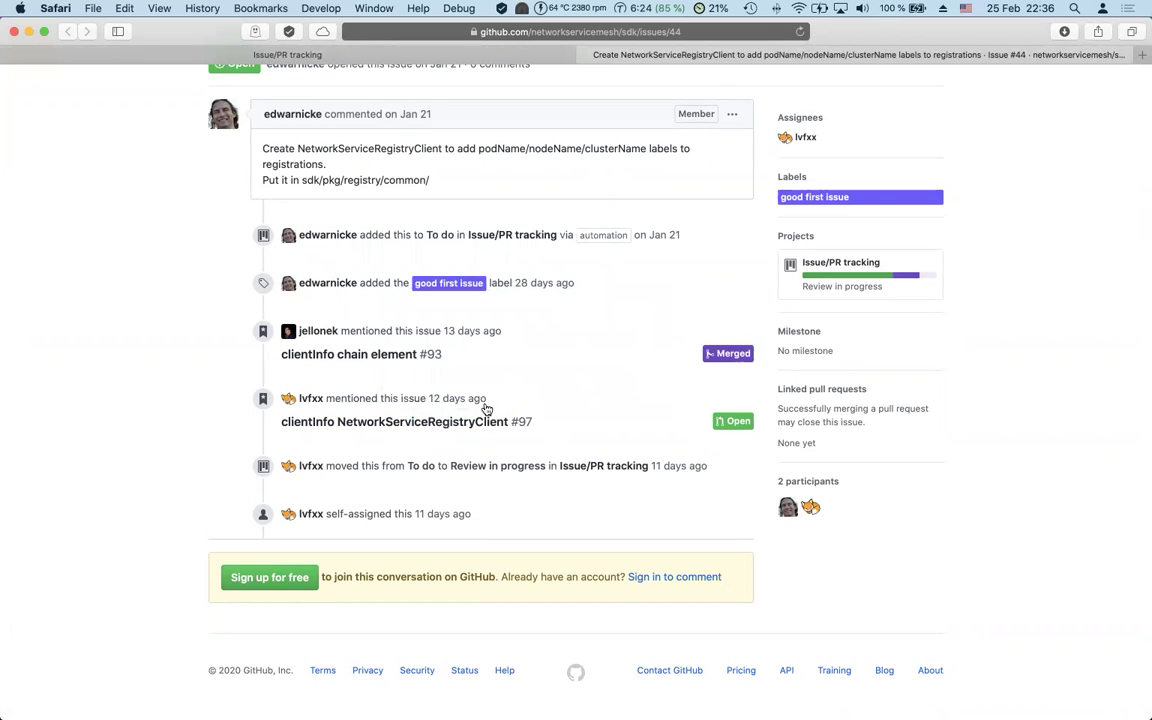
click(466, 422)
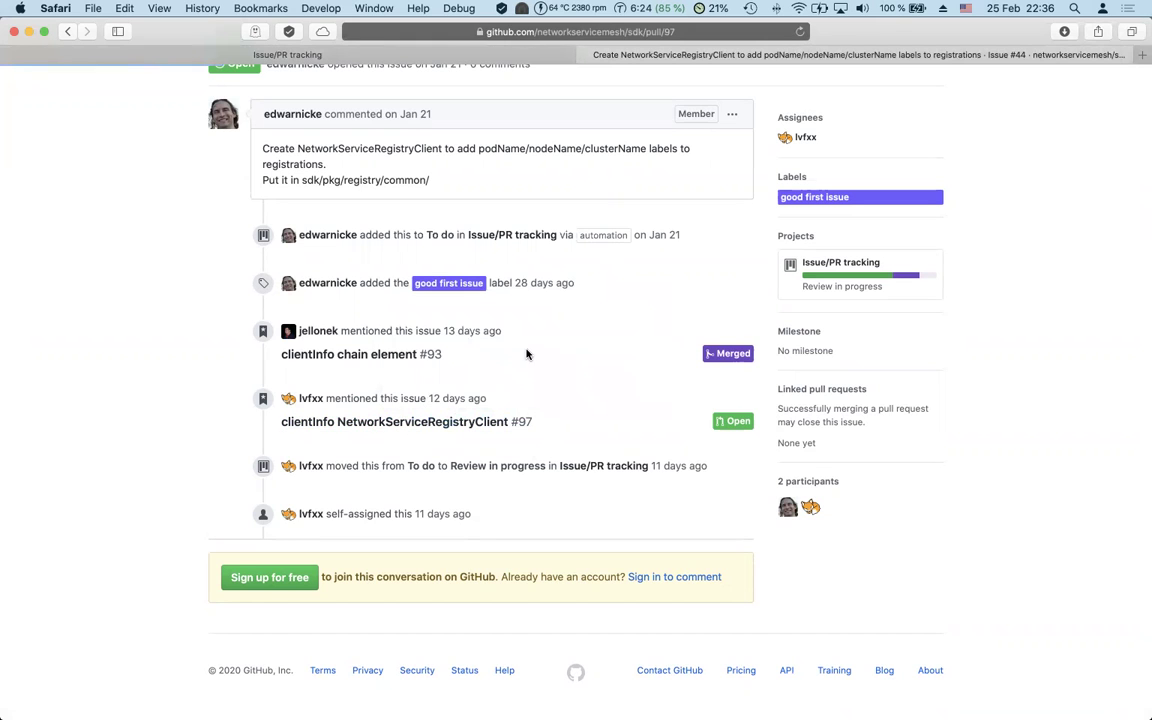
key(super+bracketleft)
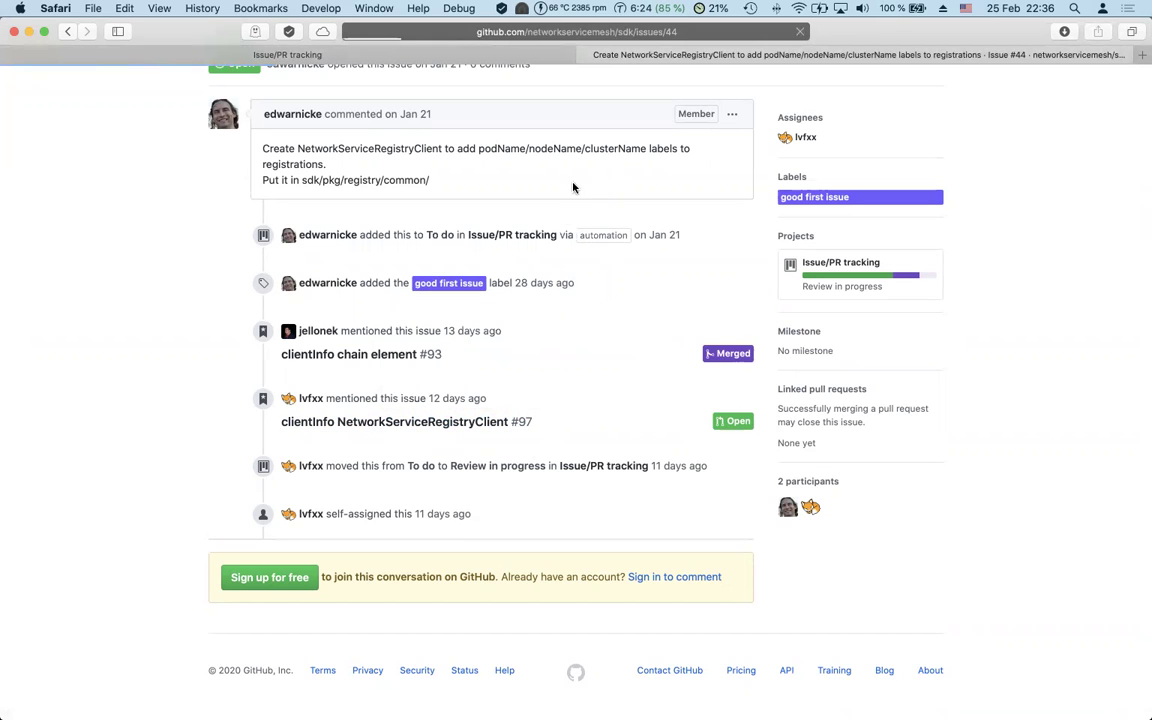
Step: Go forward to pull request #97, read through its review conversation, and return to the project board to look over the columns through Done
key(super+bracketright)
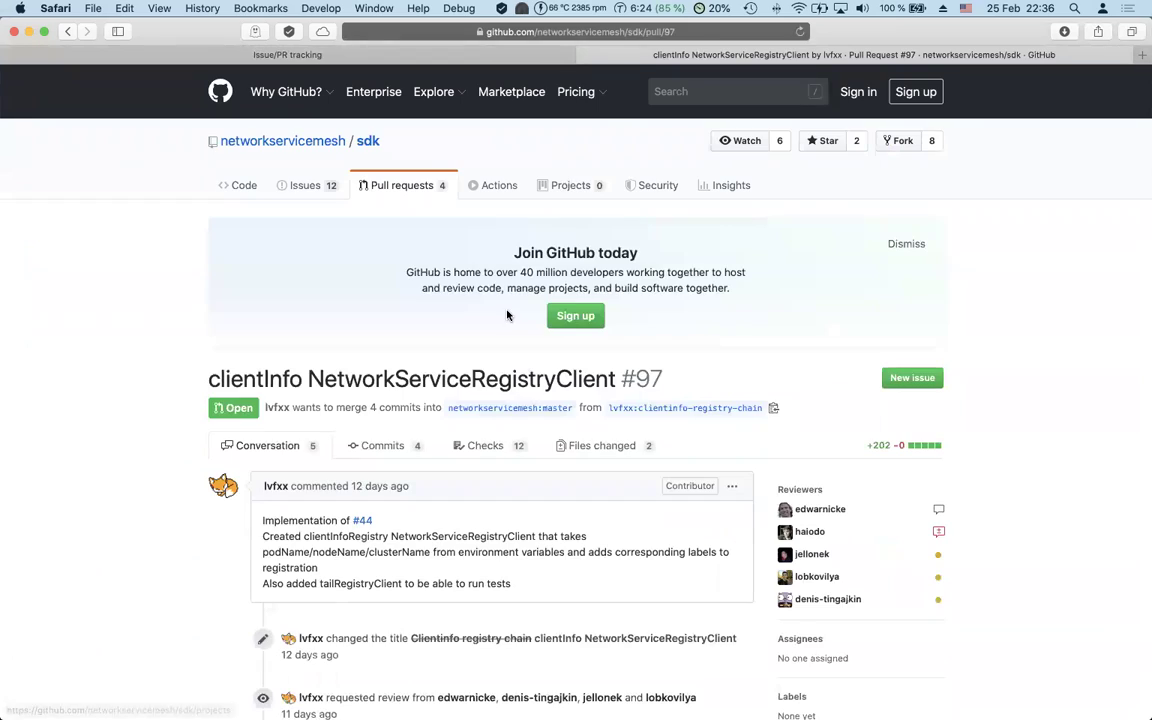
scroll(507, 315, down, 3)
scroll(507, 315, down, 15)
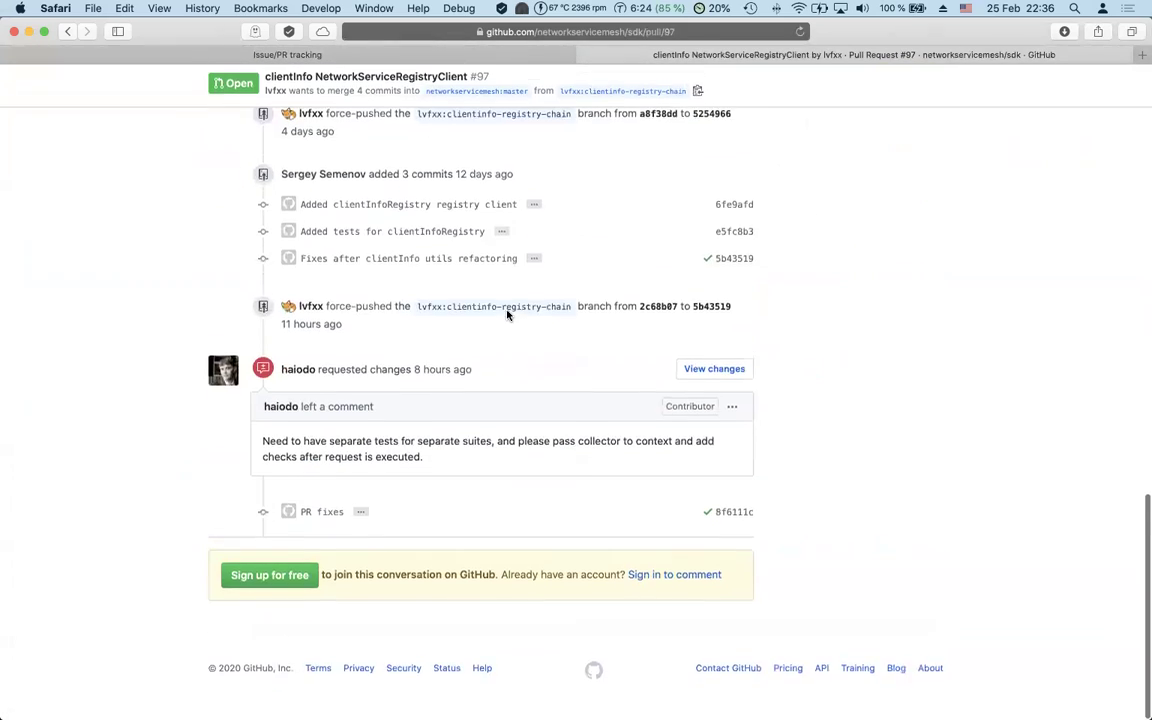
scroll(511, 290, up, 20)
click(526, 46)
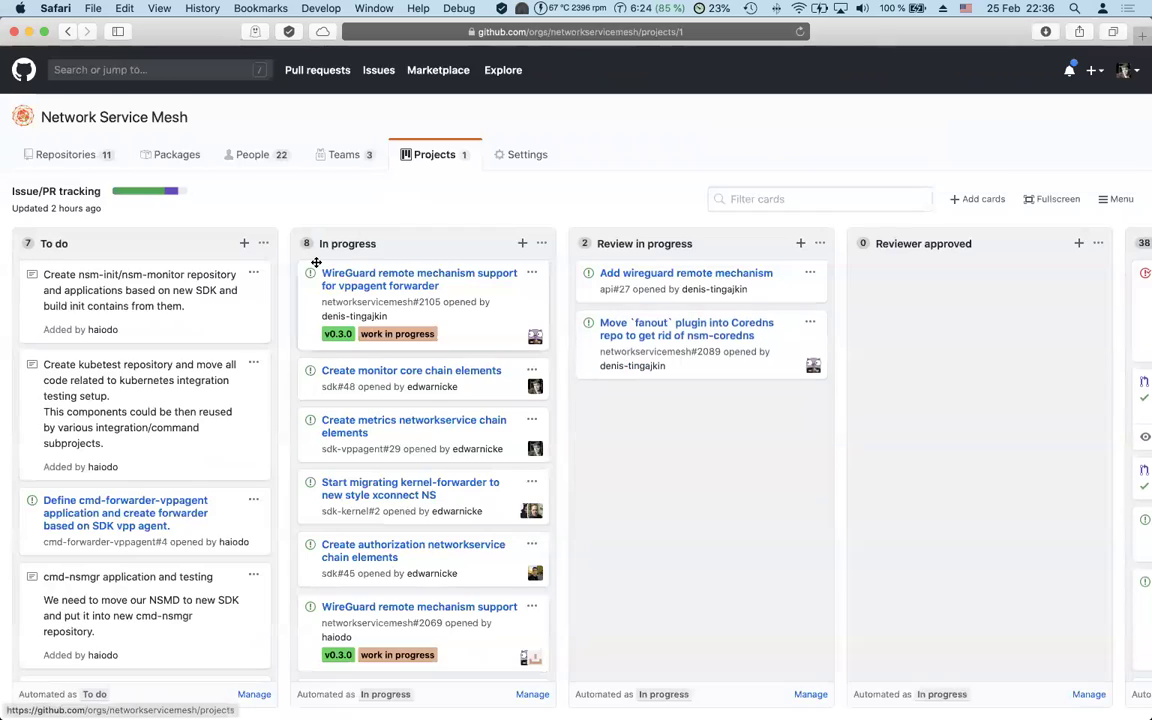
scroll(315, 265, right, 5)
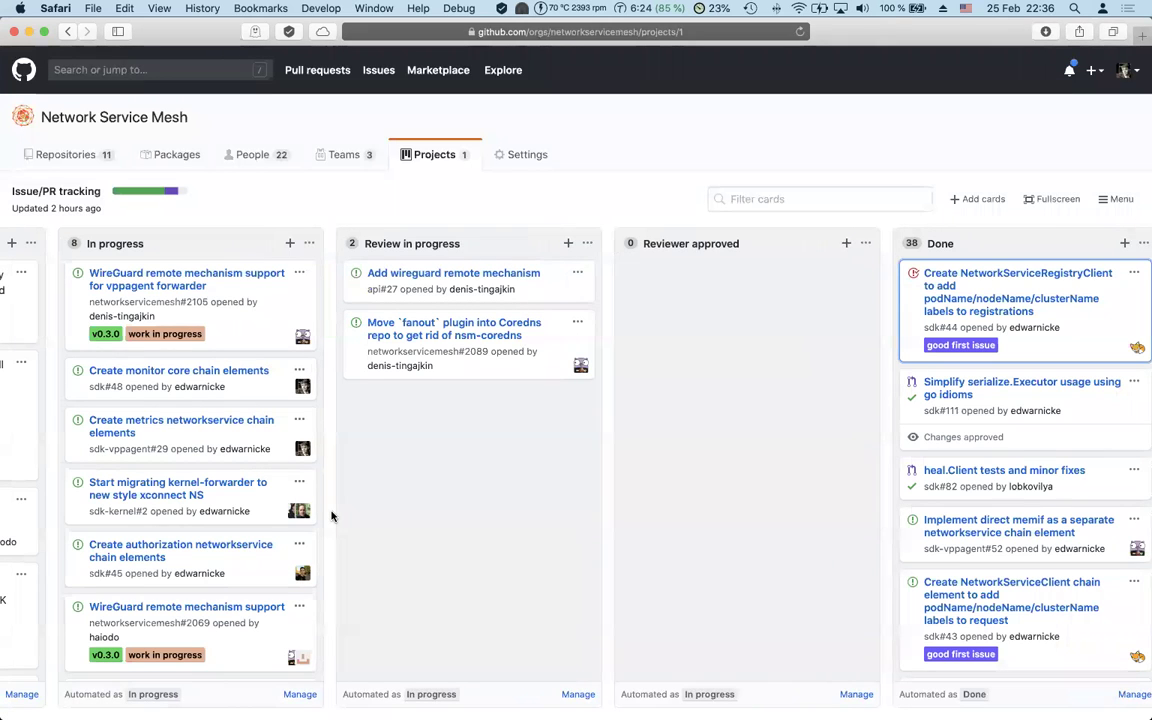
scroll(332, 516, left, 5)
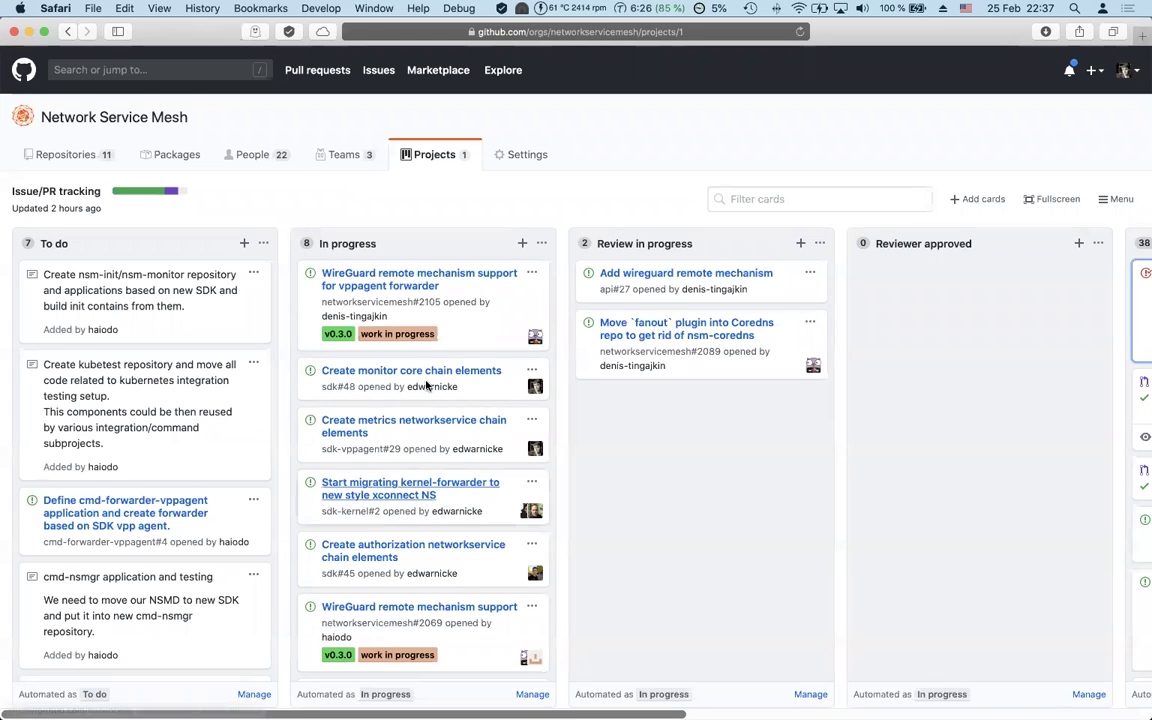
Step: Open the In progress issue on WireGuard support for vppagent forwarder in a new tab and read through its referenced pull request #2110
super+click(437, 278)
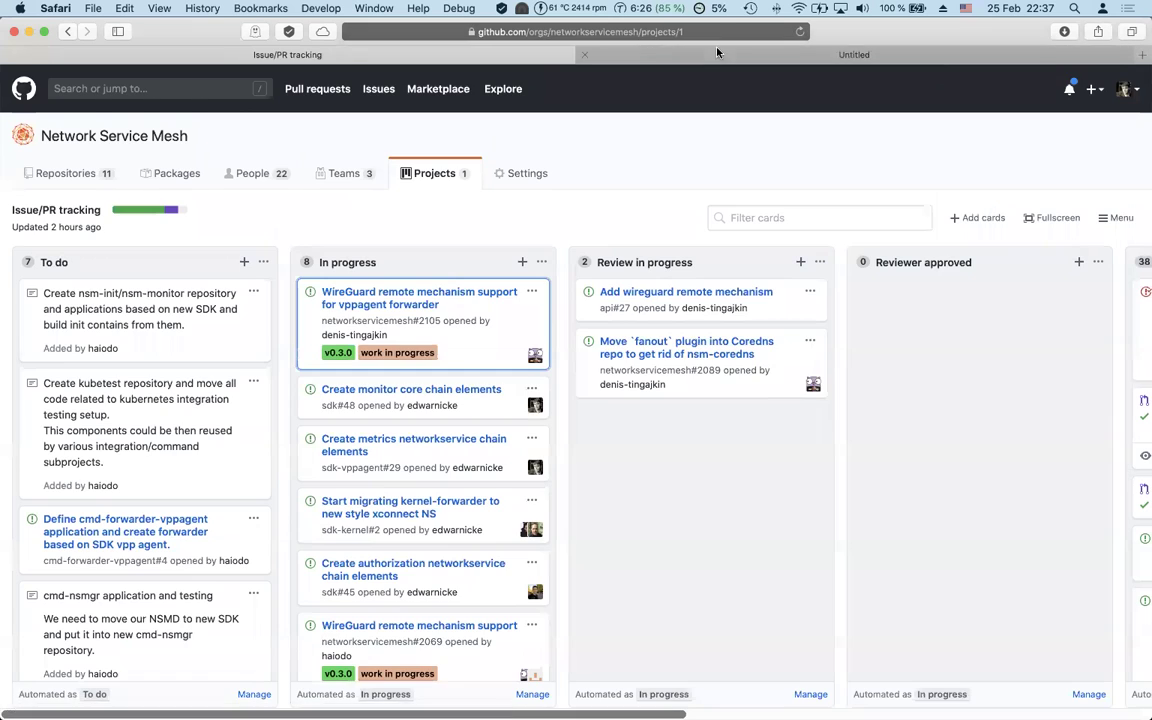
click(644, 50)
scroll(321, 429, down, 5)
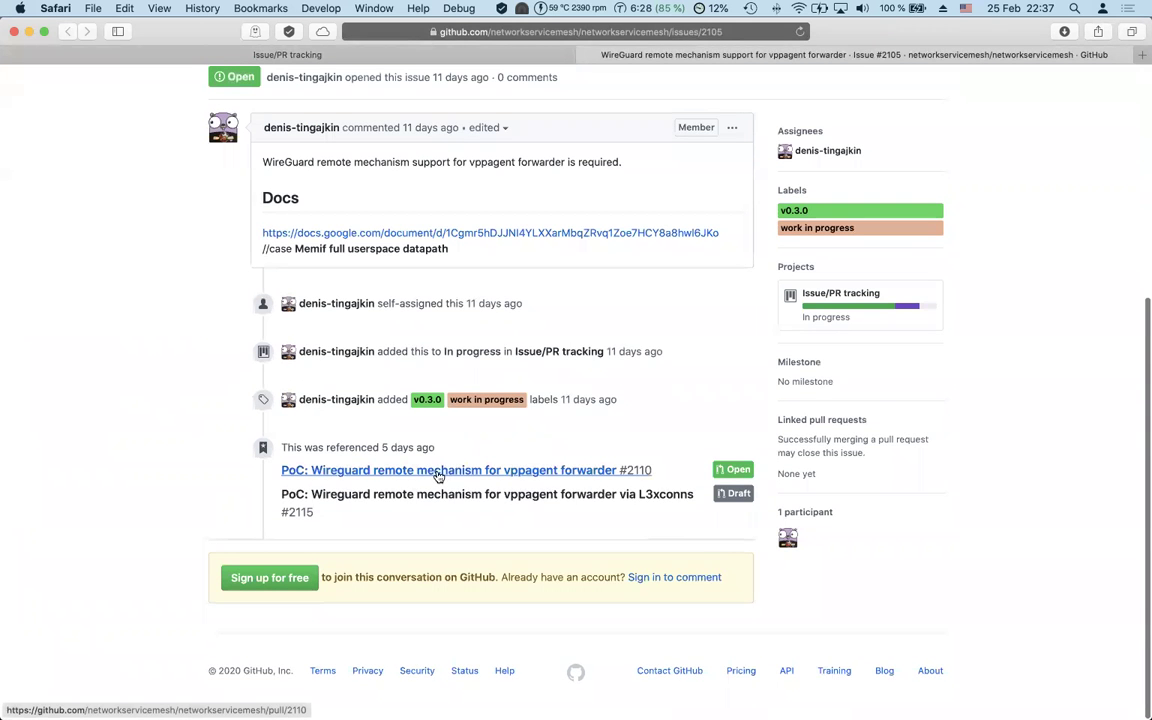
mouse_move(437, 471)
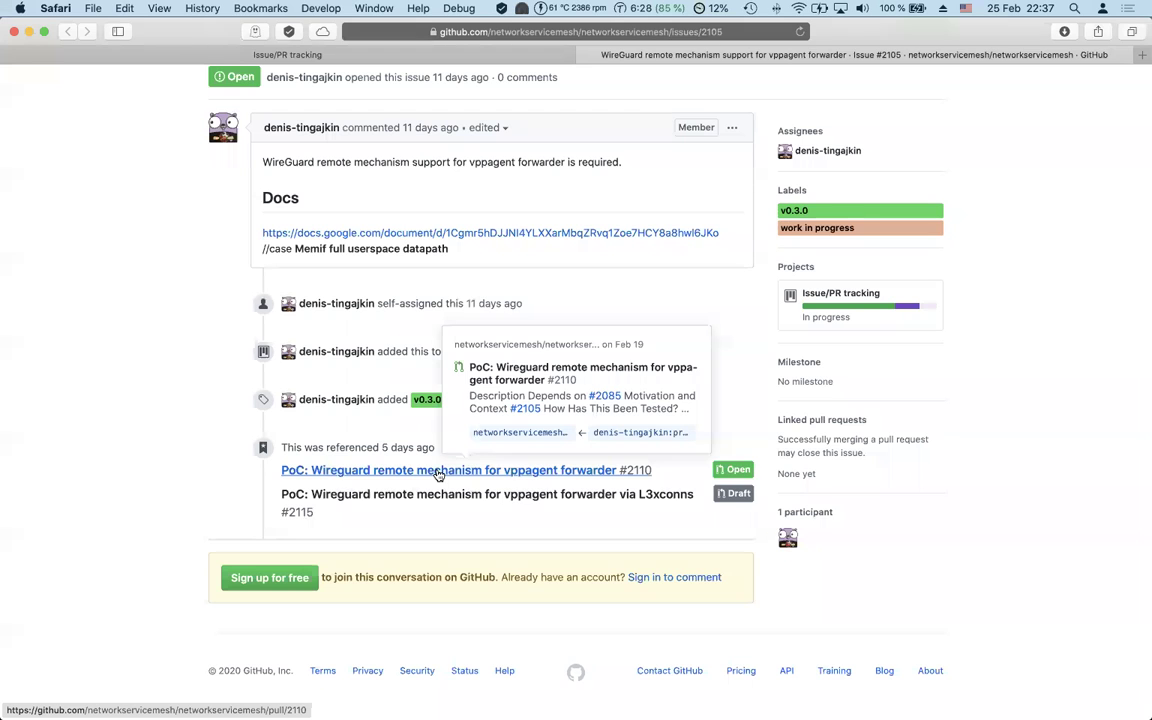
click(437, 472)
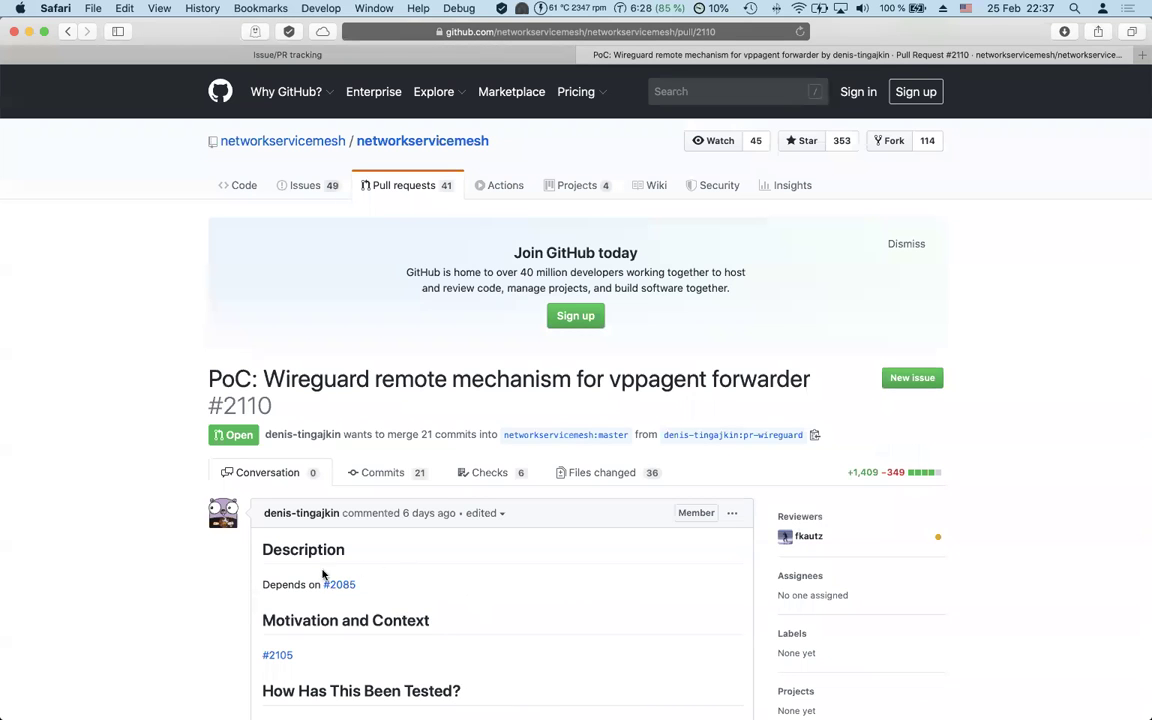
scroll(207, 617, down, 20)
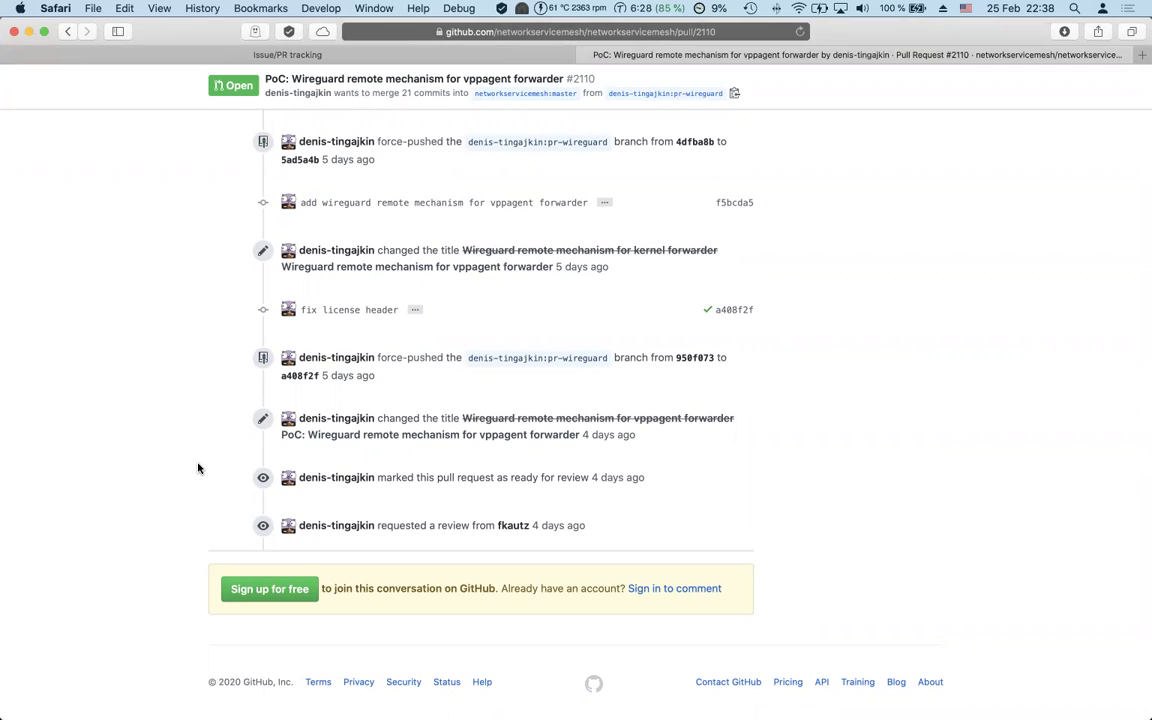
scroll(198, 468, up, 20)
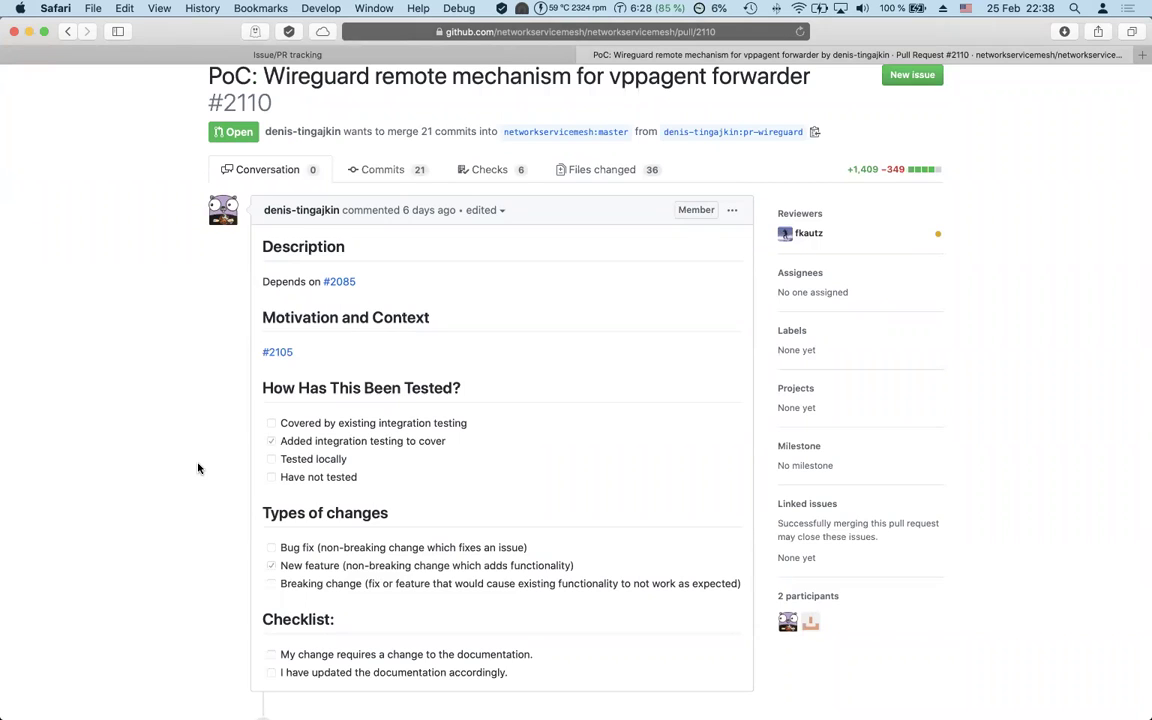
Step: Open the changed files of pull request #2110 and look through the diffs from .cloudtest.yaml to wireguard/helpers.go
click(605, 175)
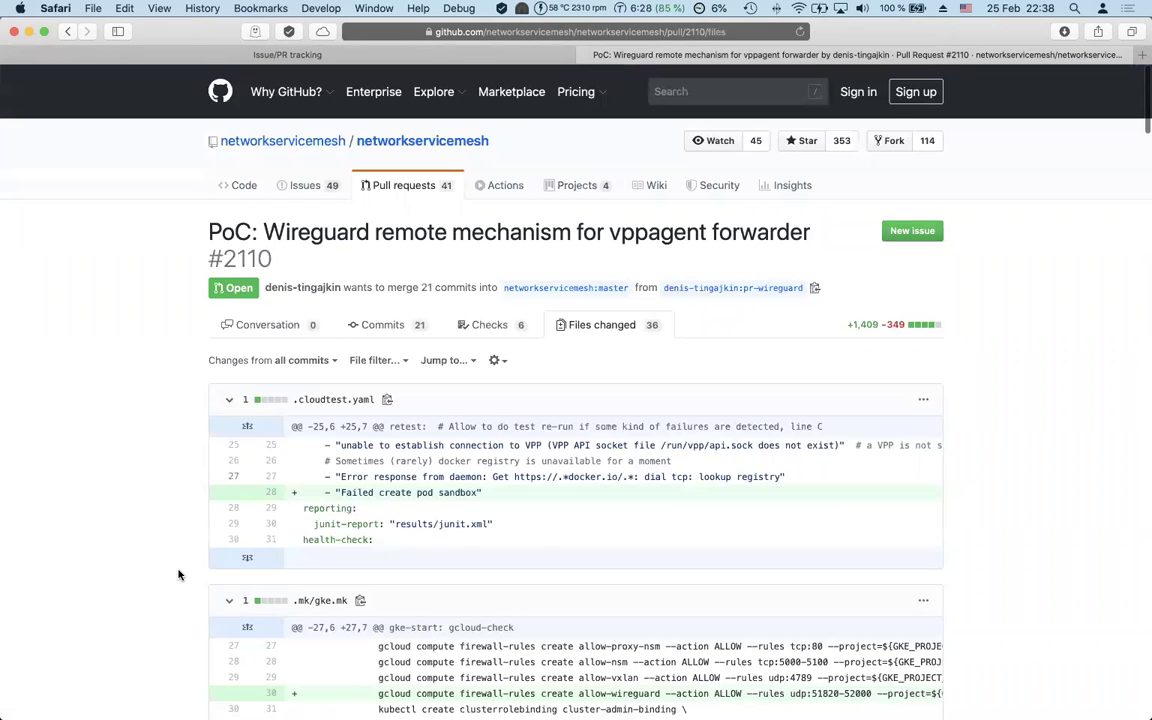
scroll(180, 620, down, 3)
scroll(179, 574, down, 4)
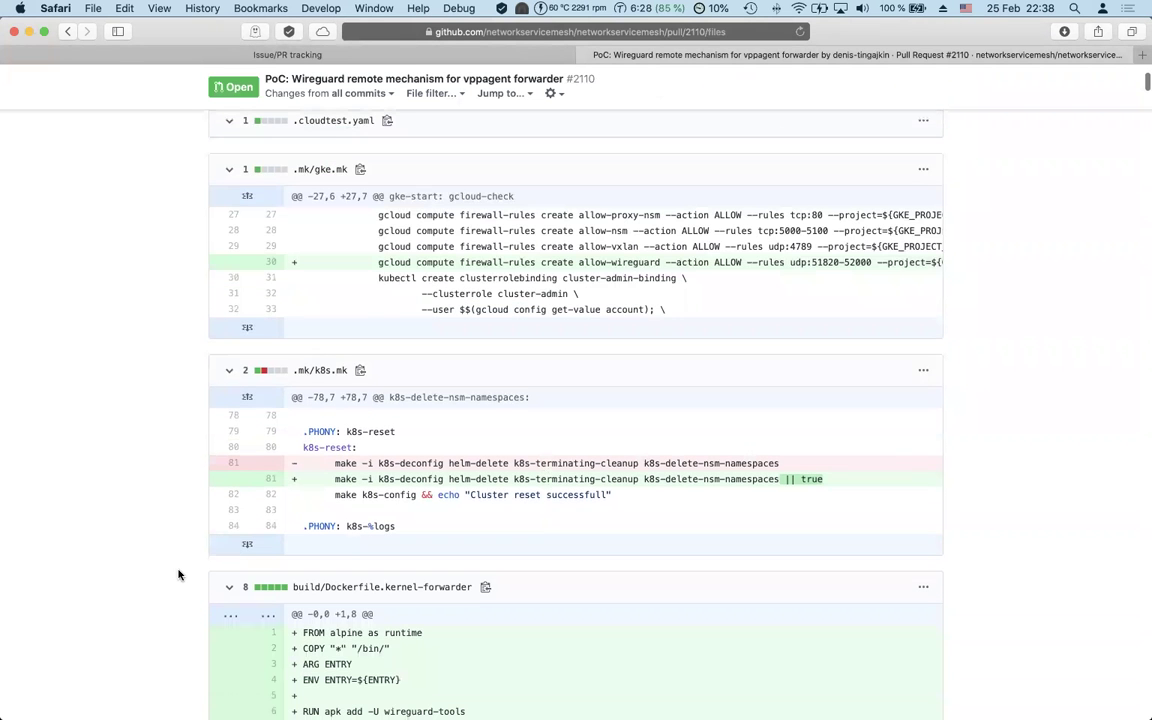
scroll(200, 575, down, 3)
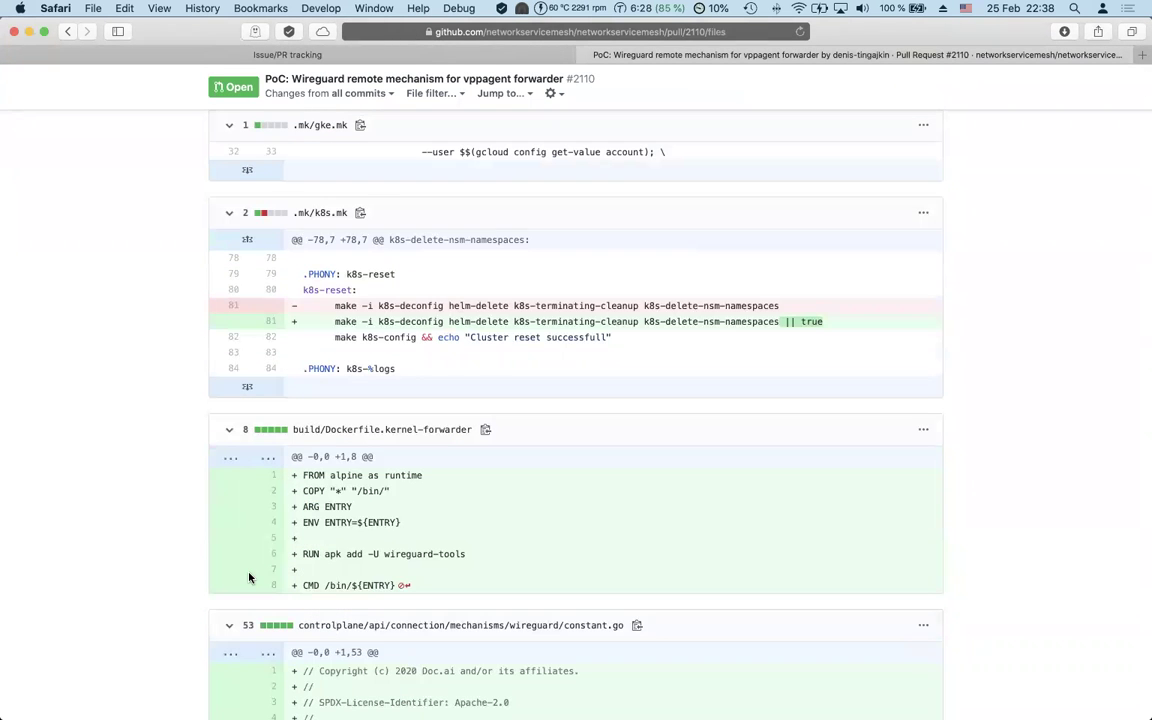
scroll(216, 546, down, 2)
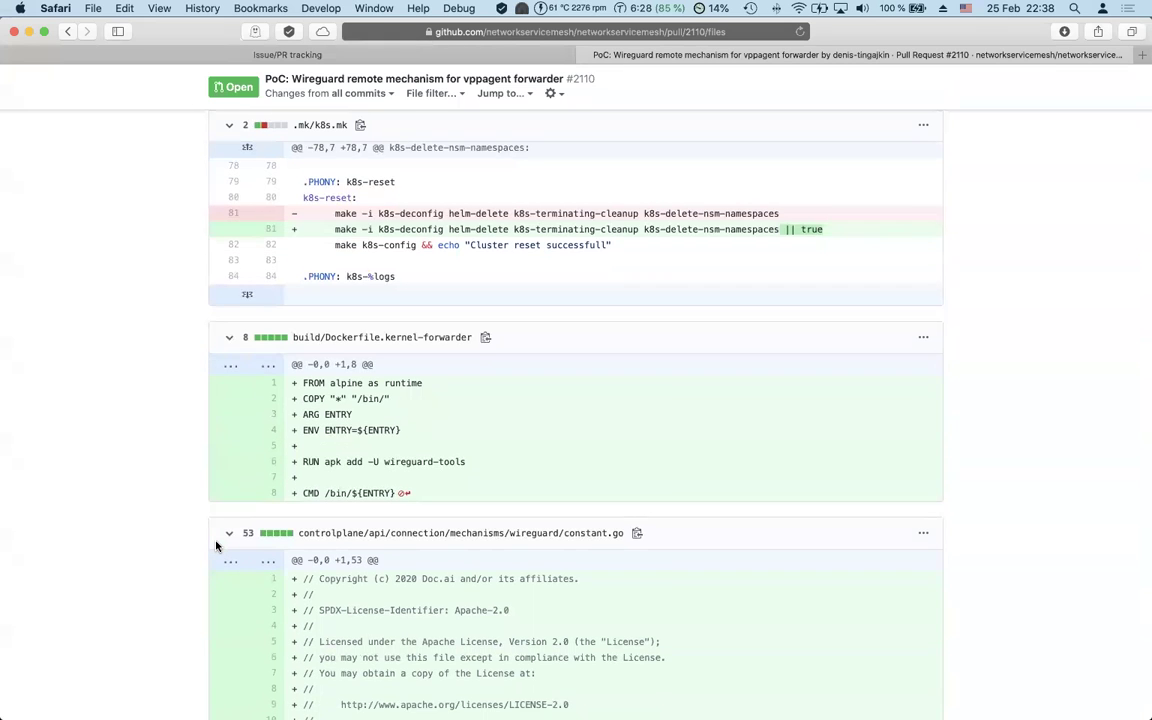
scroll(202, 546, down, 3)
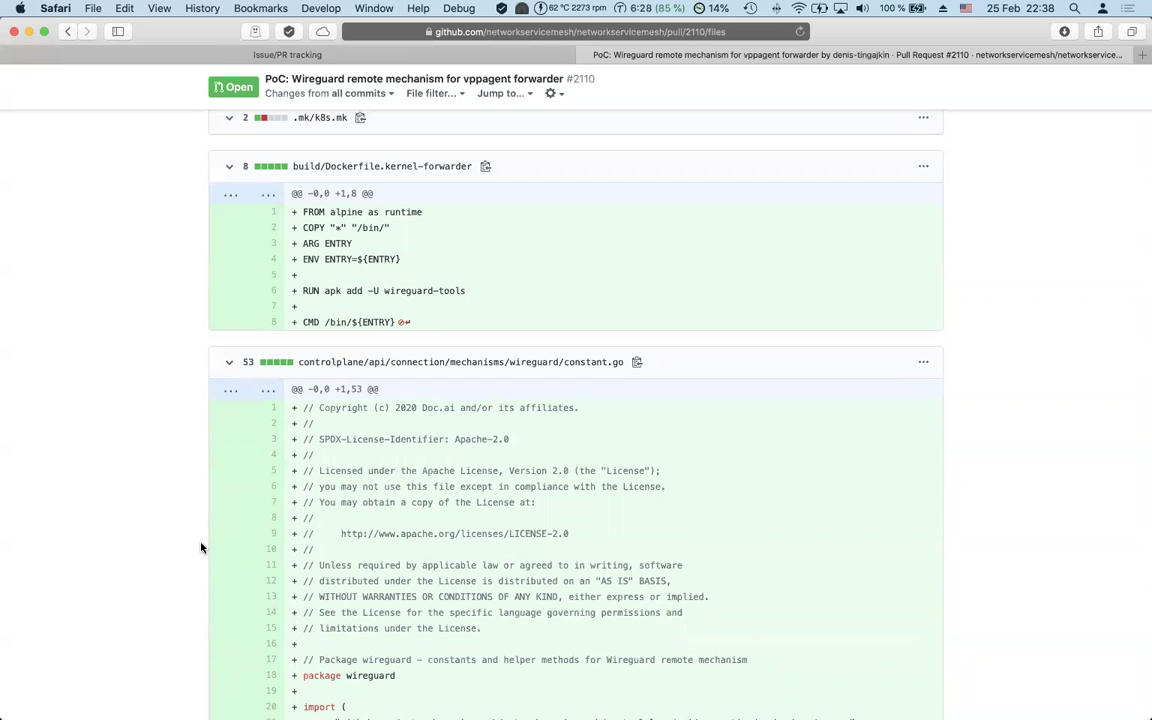
scroll(201, 547, down, 10)
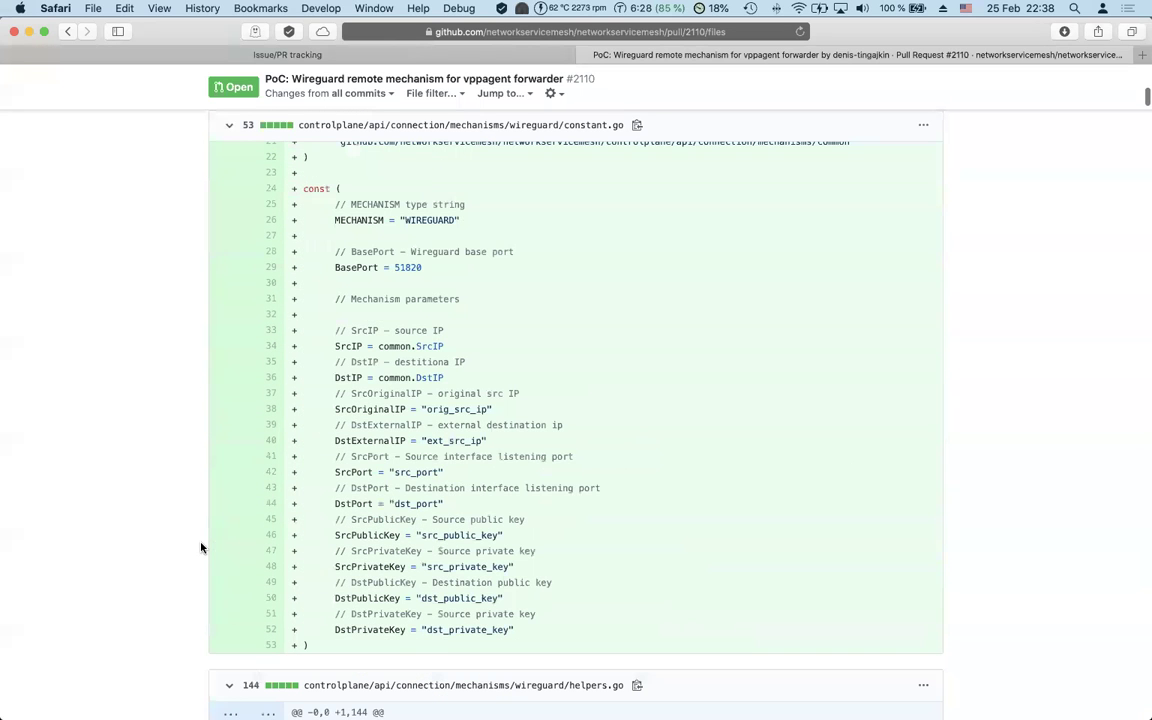
scroll(201, 547, down, 6)
scroll(201, 547, down, 7)
Step: Search the changed files page for "tun" and look through the surrounding diffs
key(super+f)
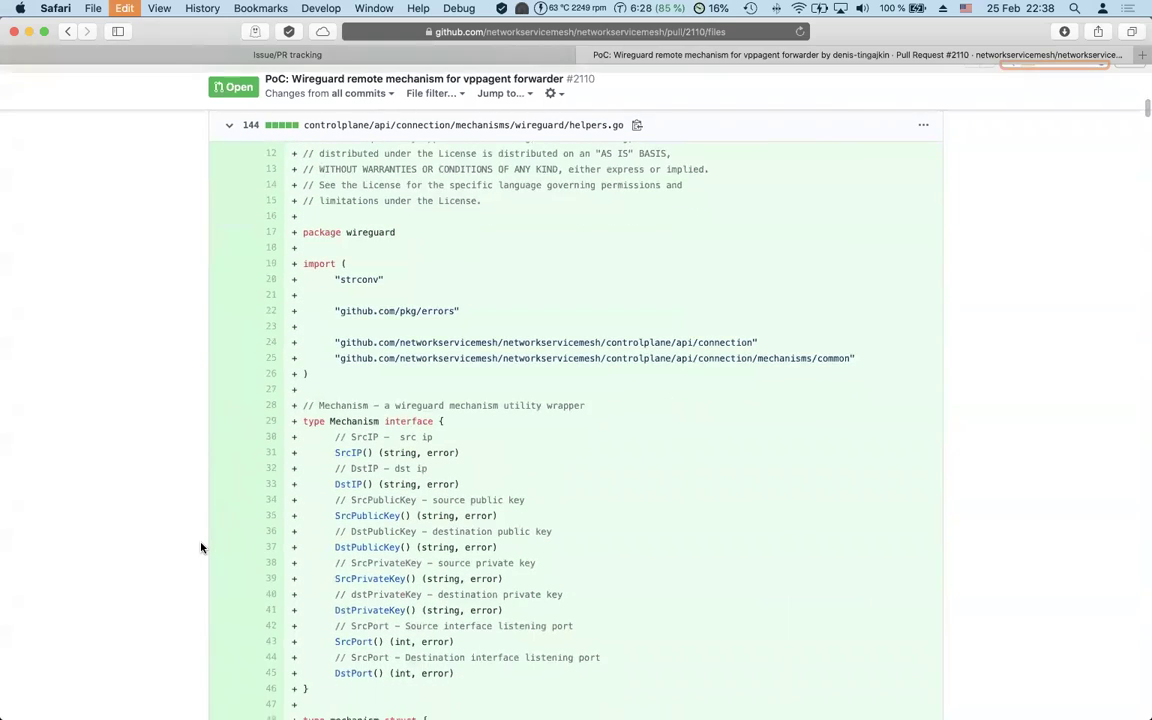
text(fun)
key(BackSpace)
key(BackSpace)
key(BackSpace)
text(tun)
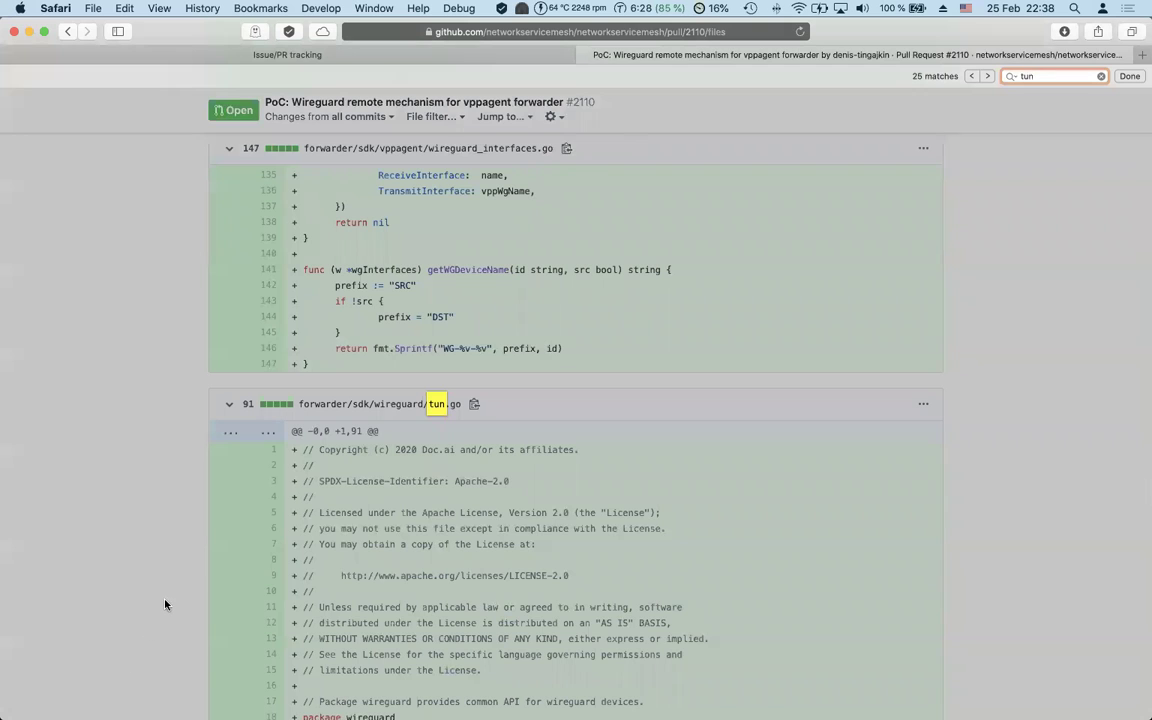
scroll(166, 604, down, 10)
scroll(166, 562, down, 15)
scroll(166, 562, down, 15)
scroll(166, 562, down, 20)
scroll(166, 562, down, 15)
scroll(166, 562, up, 20)
scroll(166, 562, up, 20)
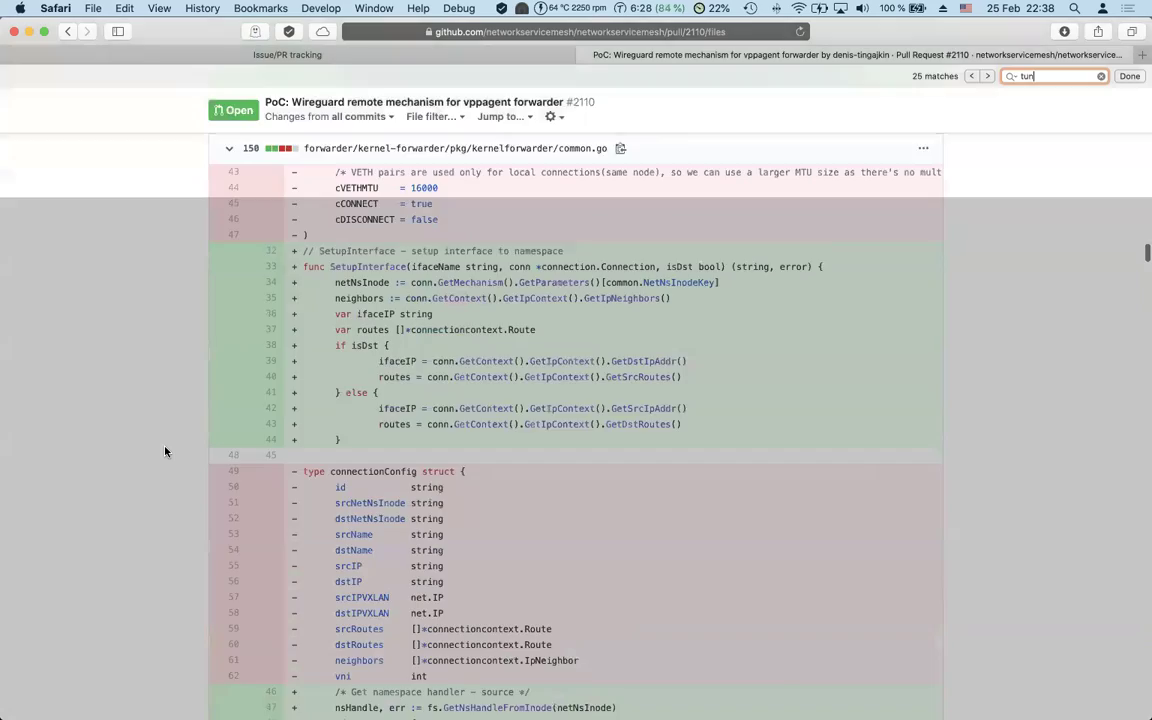
scroll(166, 452, up, 20)
Step: Narrow the page search to "tun.go" and read through the tunL2Adapter code in forwarder/sdk/wireguard/tun.go
text(go)
scroll(660, 371, down, 3)
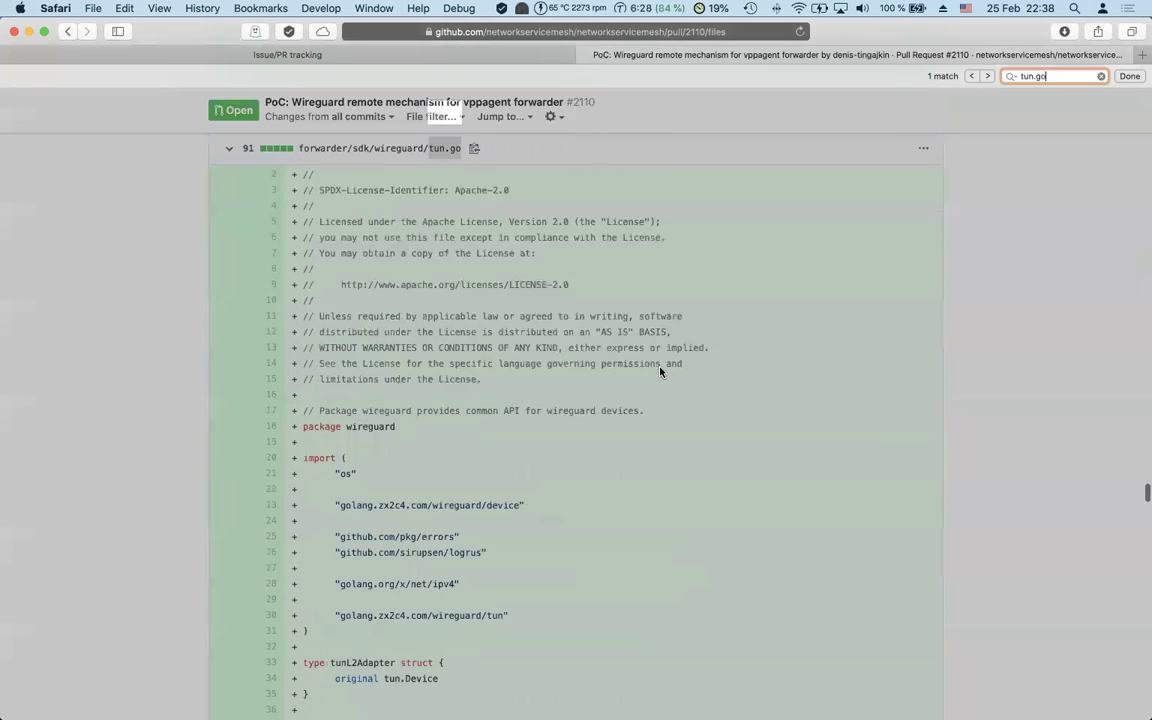
scroll(600, 374, down, 2)
scroll(488, 402, down, 10)
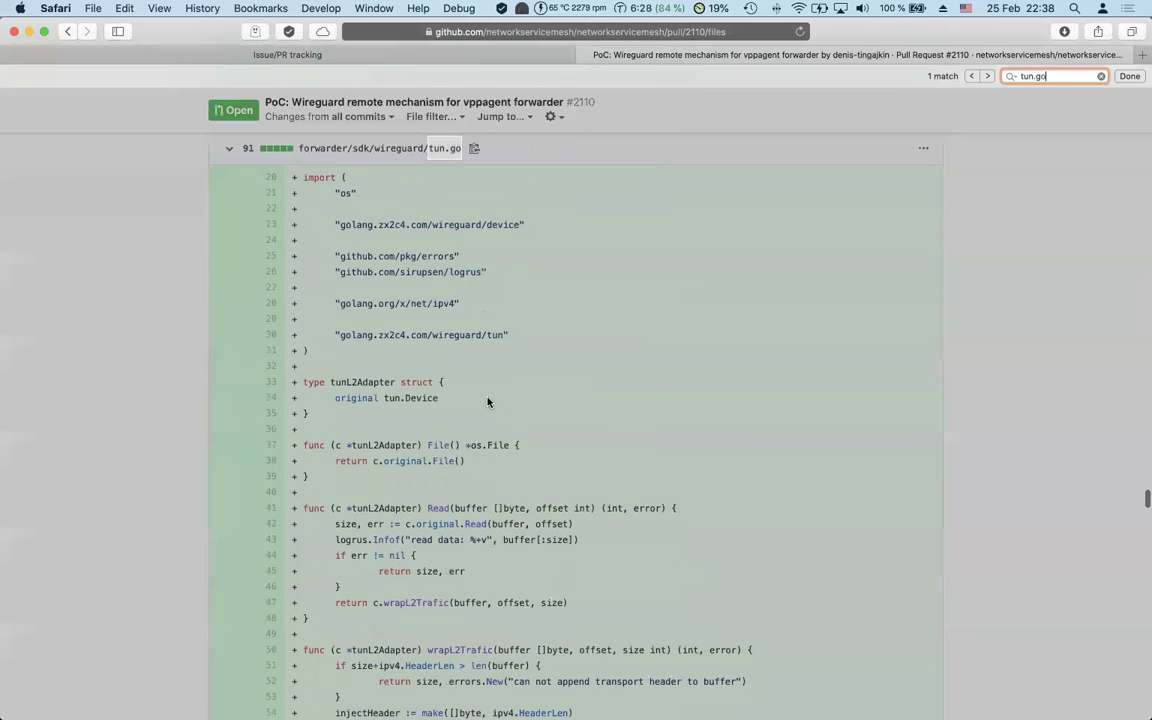
scroll(488, 402, down, 6)
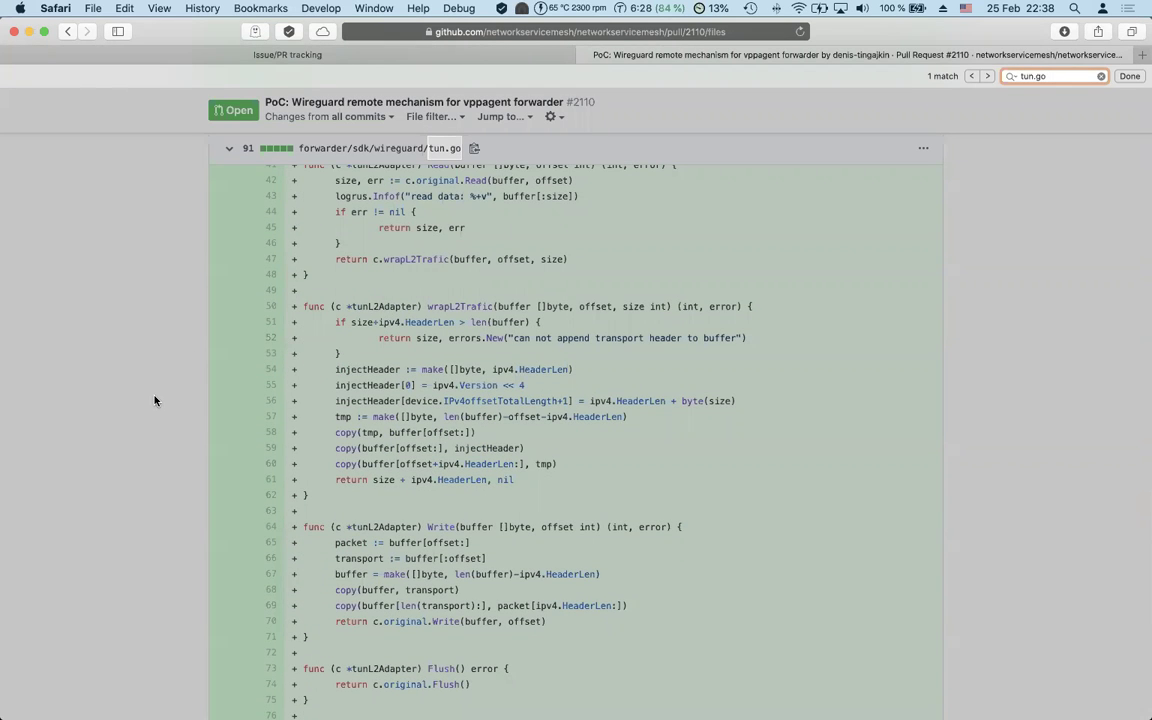
scroll(155, 400, down, 3)
scroll(155, 400, down, 5)
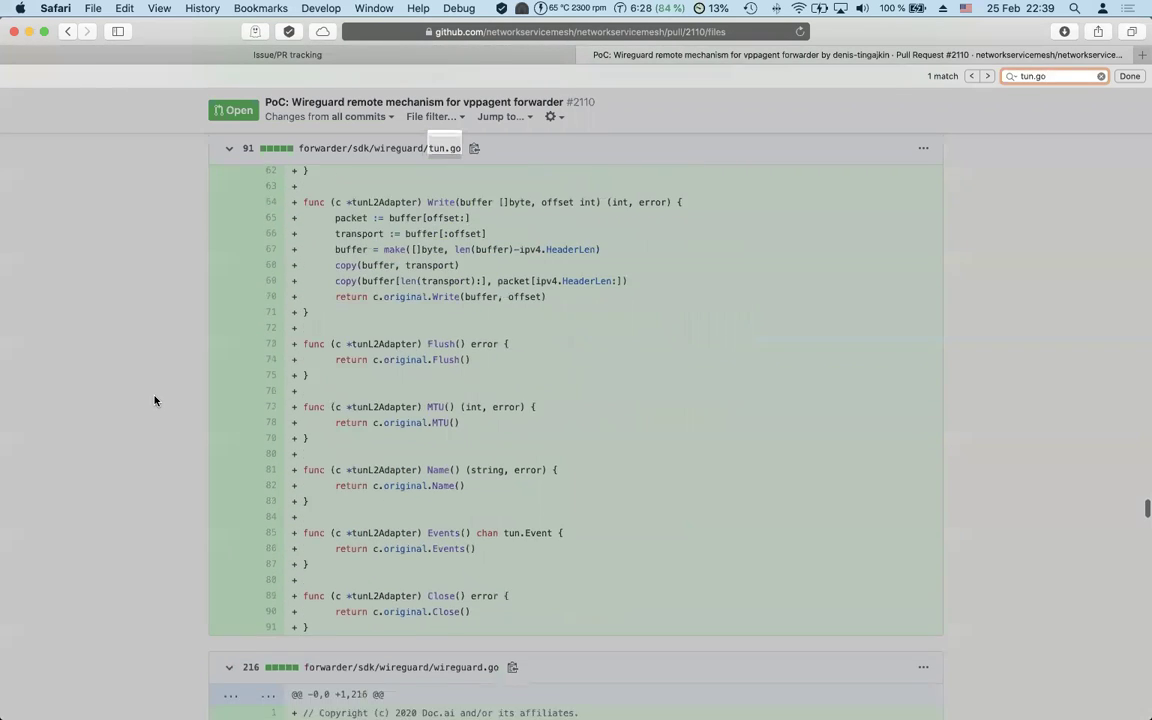
scroll(155, 400, up, 5)
scroll(155, 400, up, 15)
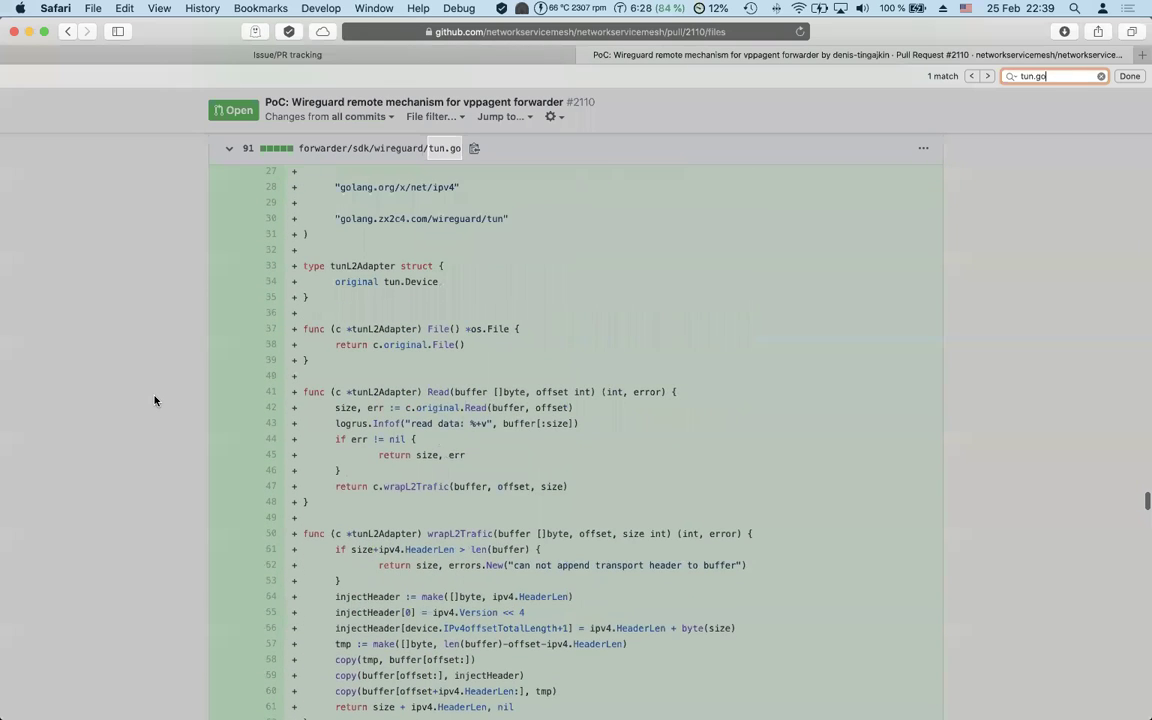
scroll(155, 400, up, 5)
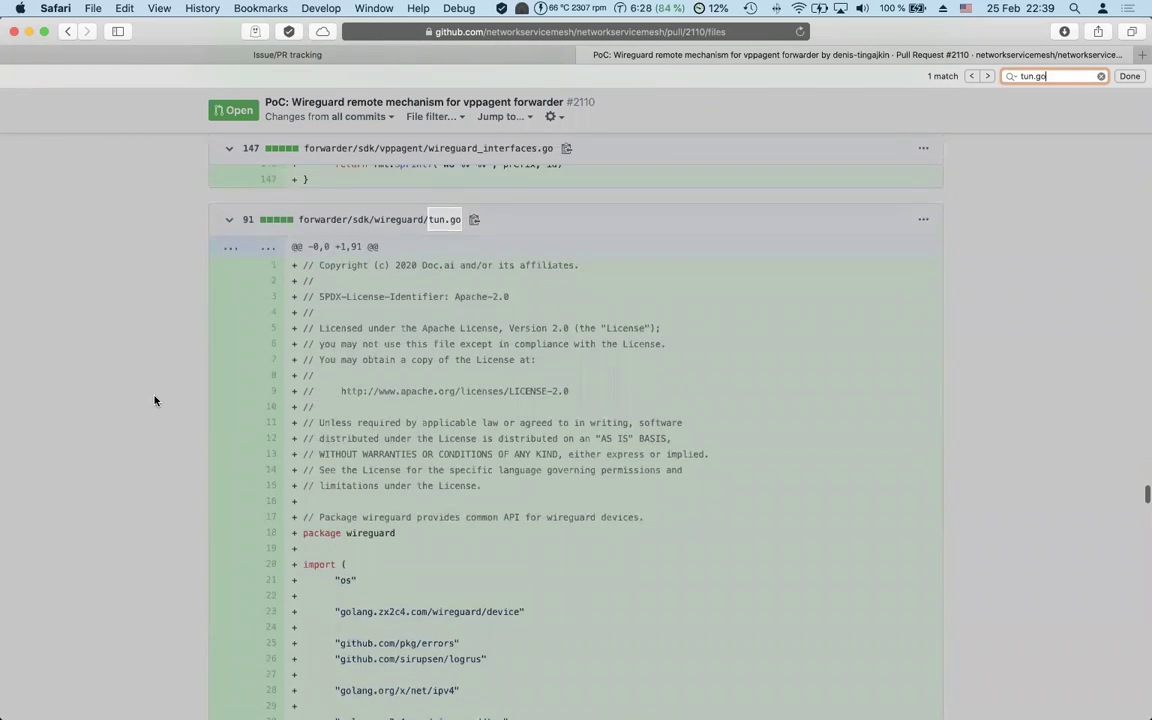
Step: Return to the conversation of pull request #2110 and open issue #2105 referenced under Motivation and Context
click(167, 296)
scroll(167, 295, up, 20)
scroll(167, 296, up, 20)
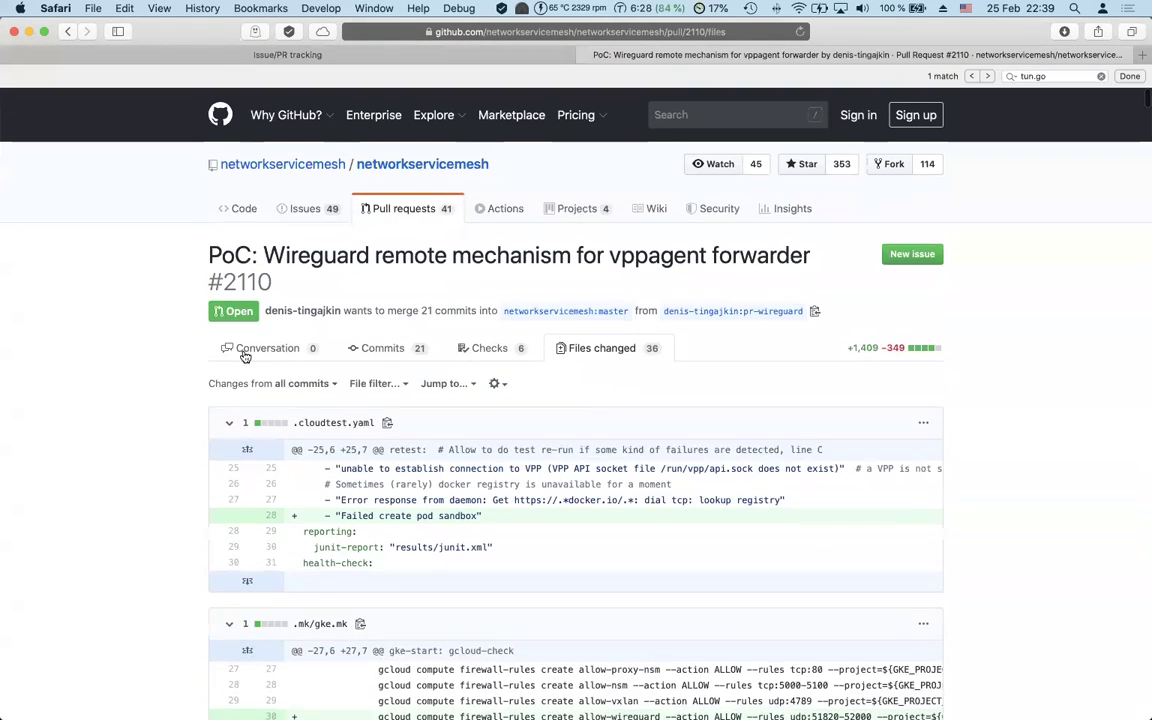
click(215, 343)
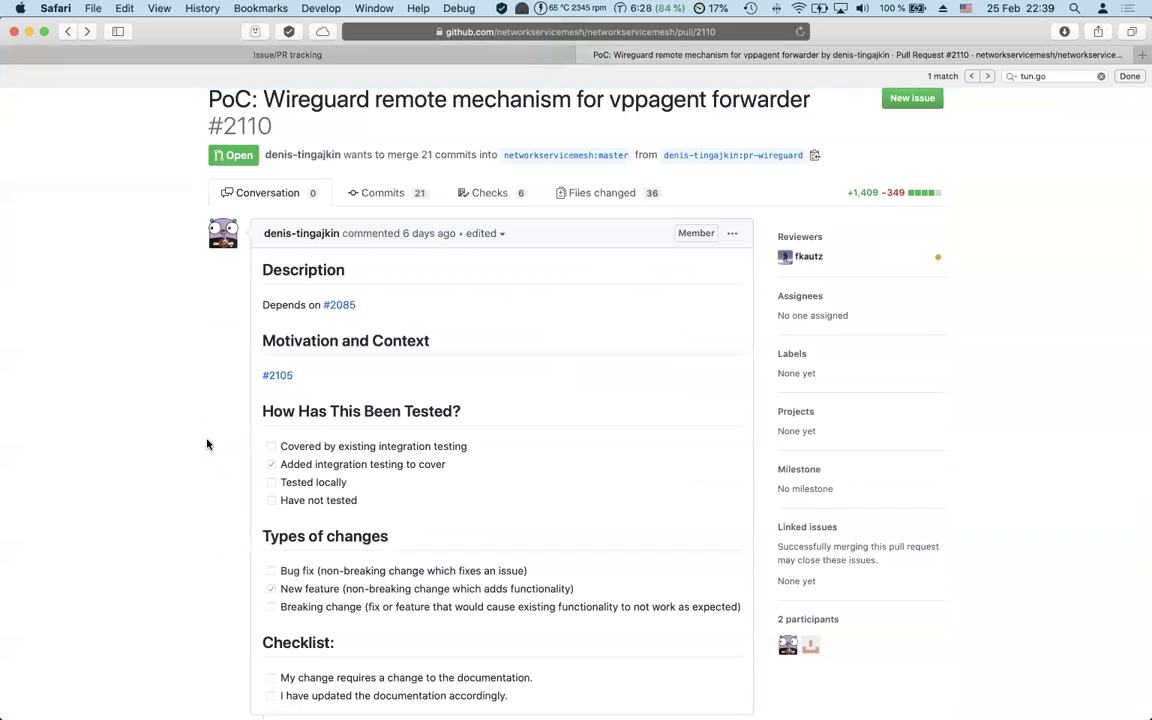
scroll(208, 442, down, 1)
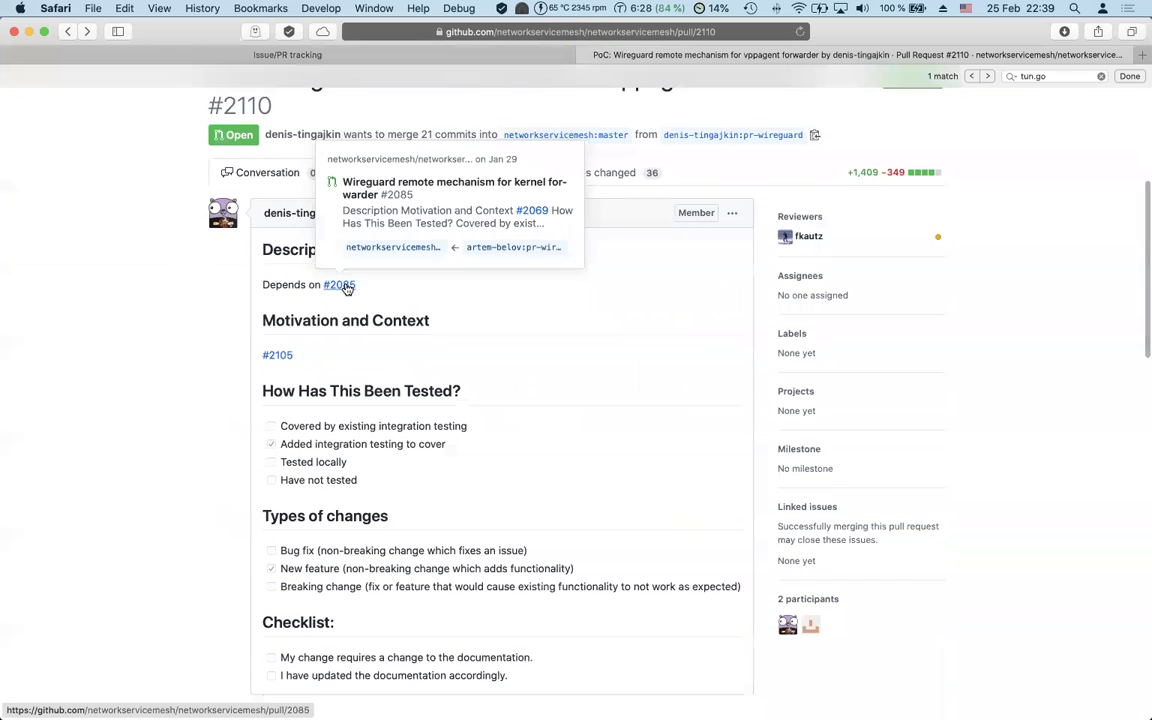
click(275, 358)
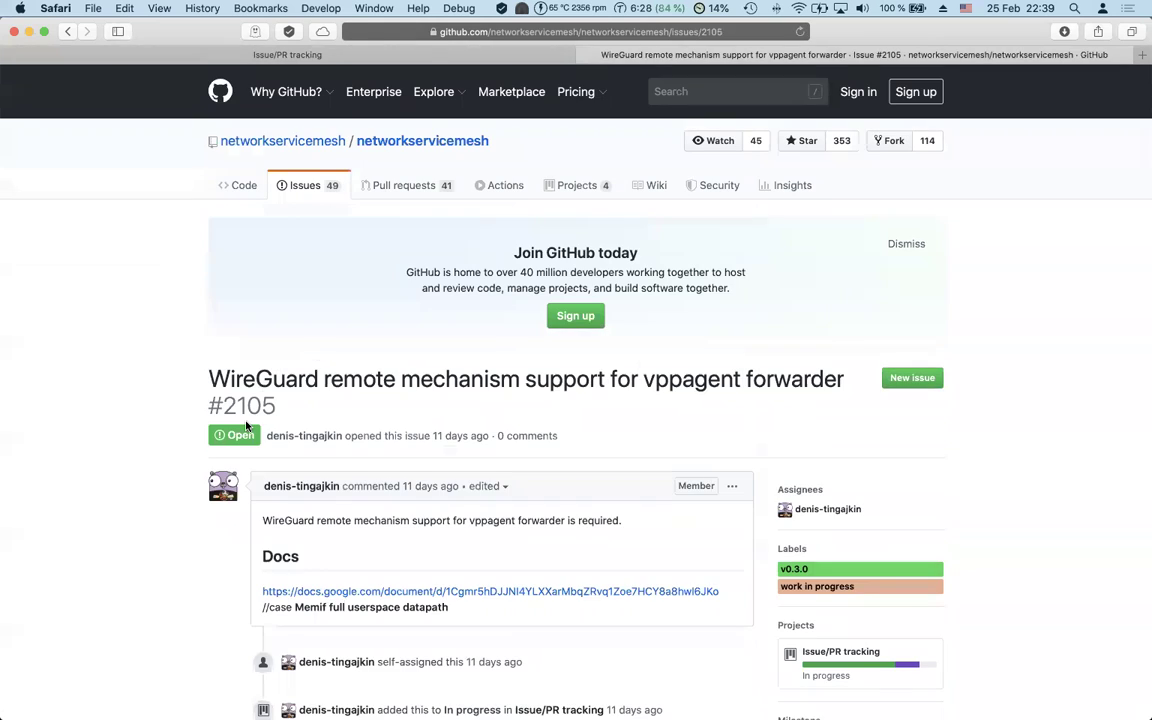
Step: Check the timeline of issue #2105, and open draft pull request #2115 on L3xconns from the repository's list of pull requests
scroll(247, 424, down, 8)
scroll(247, 426, up, 1)
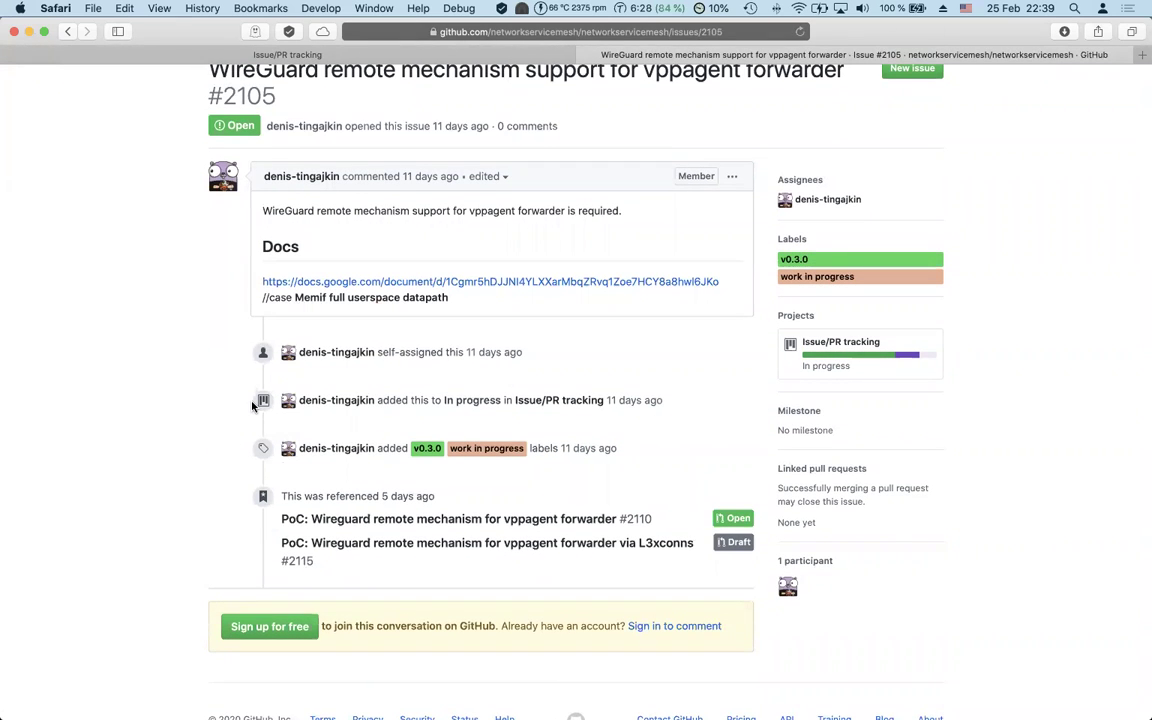
scroll(290, 303, up, 7)
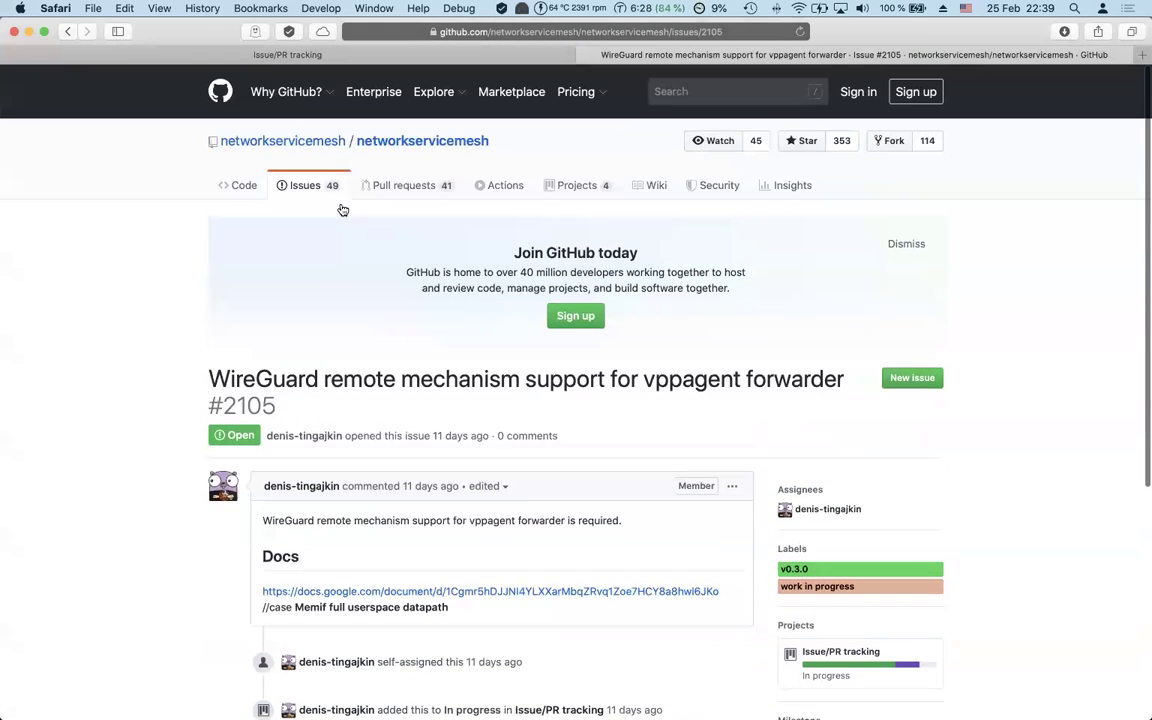
click(386, 185)
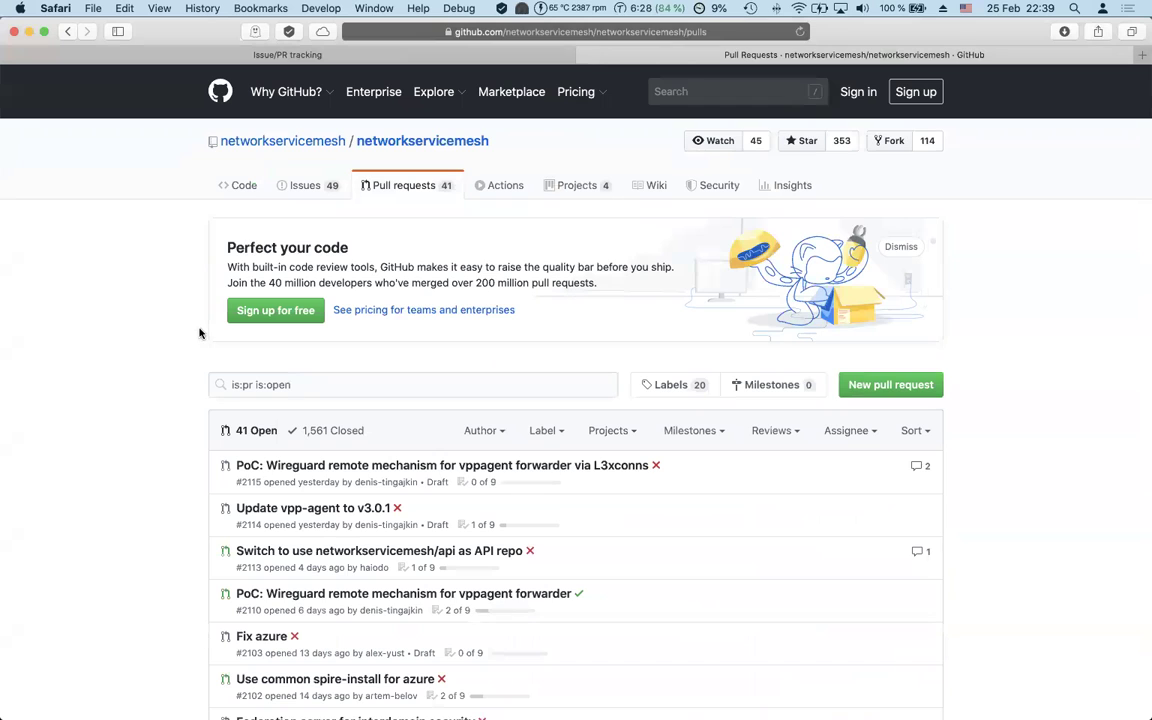
scroll(183, 396, down, 1)
mouse_move(311, 427)
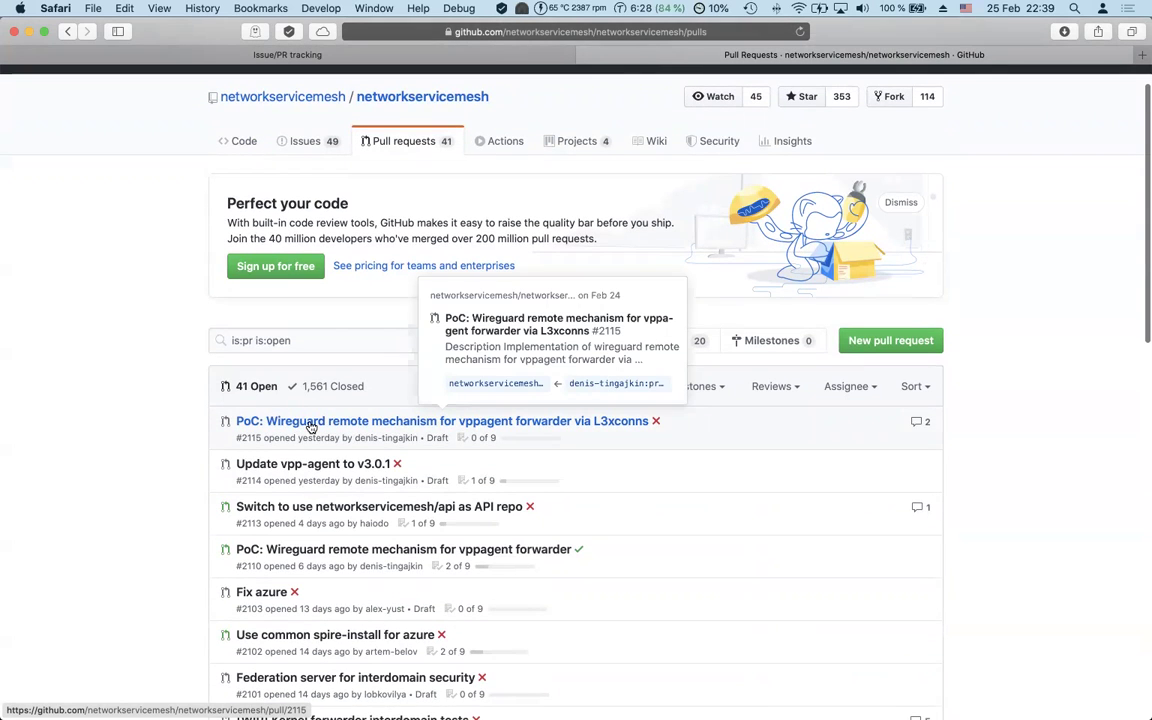
click(311, 427)
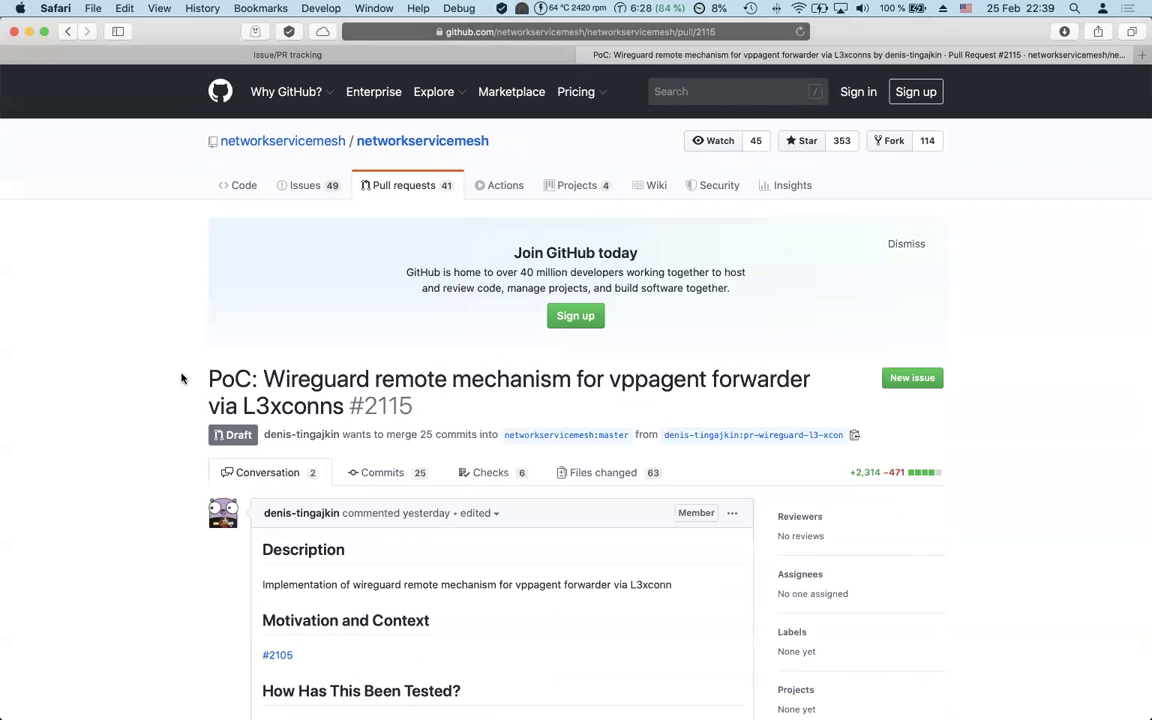
Step: Review the description of pull request #2115, open its changed files, and look through the cloudtest, makefile and Dockerfile diffs
scroll(182, 378, down, 2)
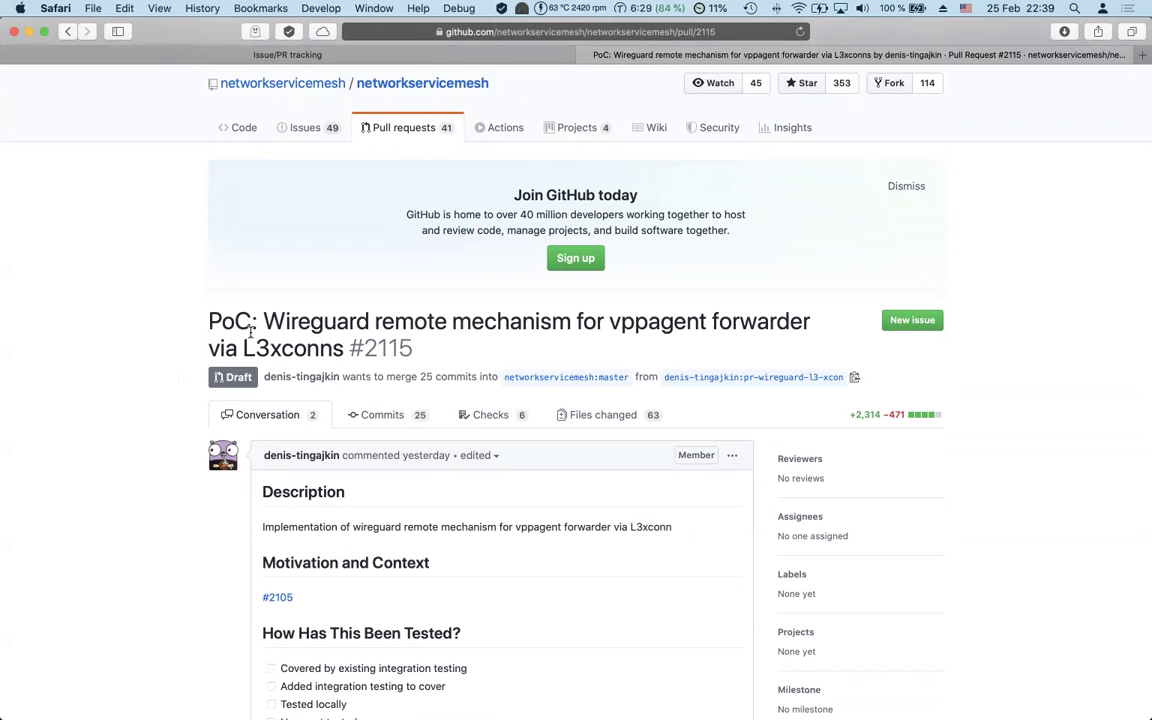
scroll(225, 428, down, 5)
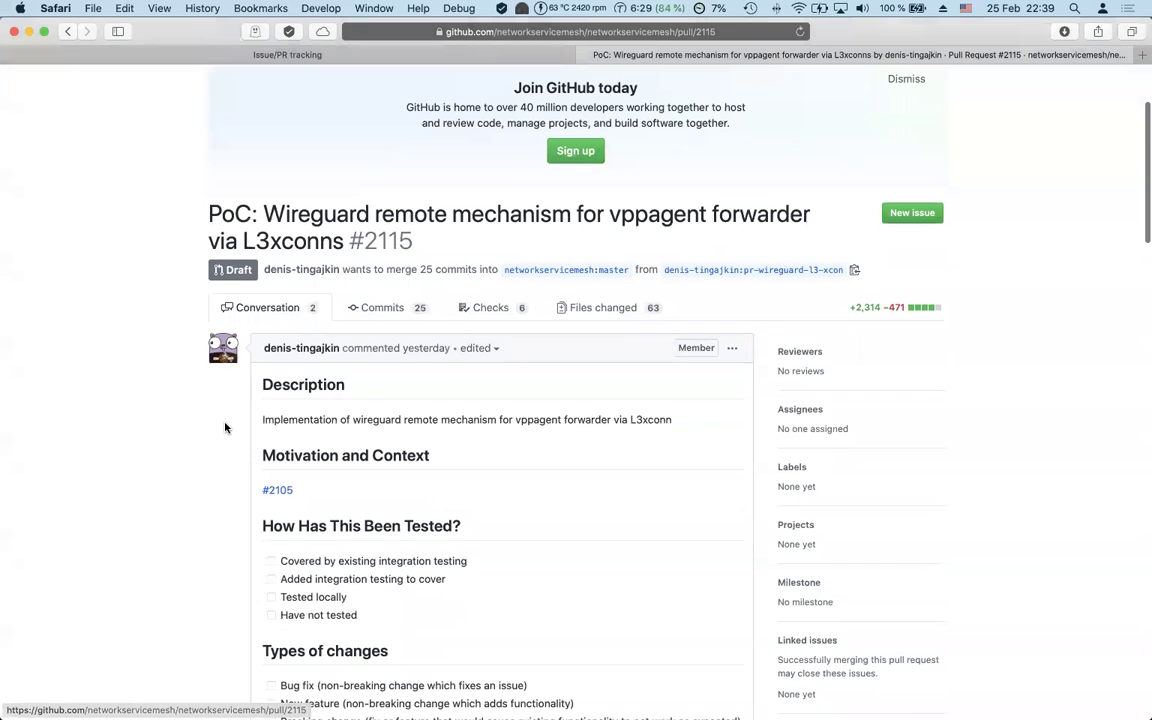
scroll(226, 427, up, 5)
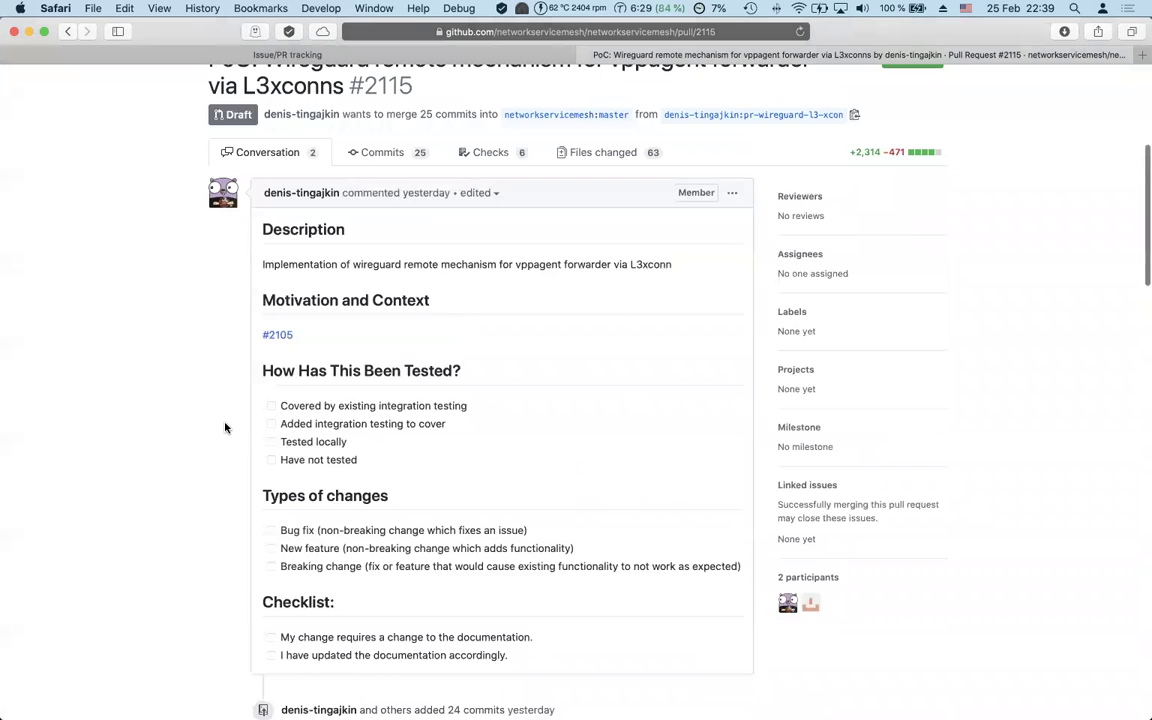
click(600, 325)
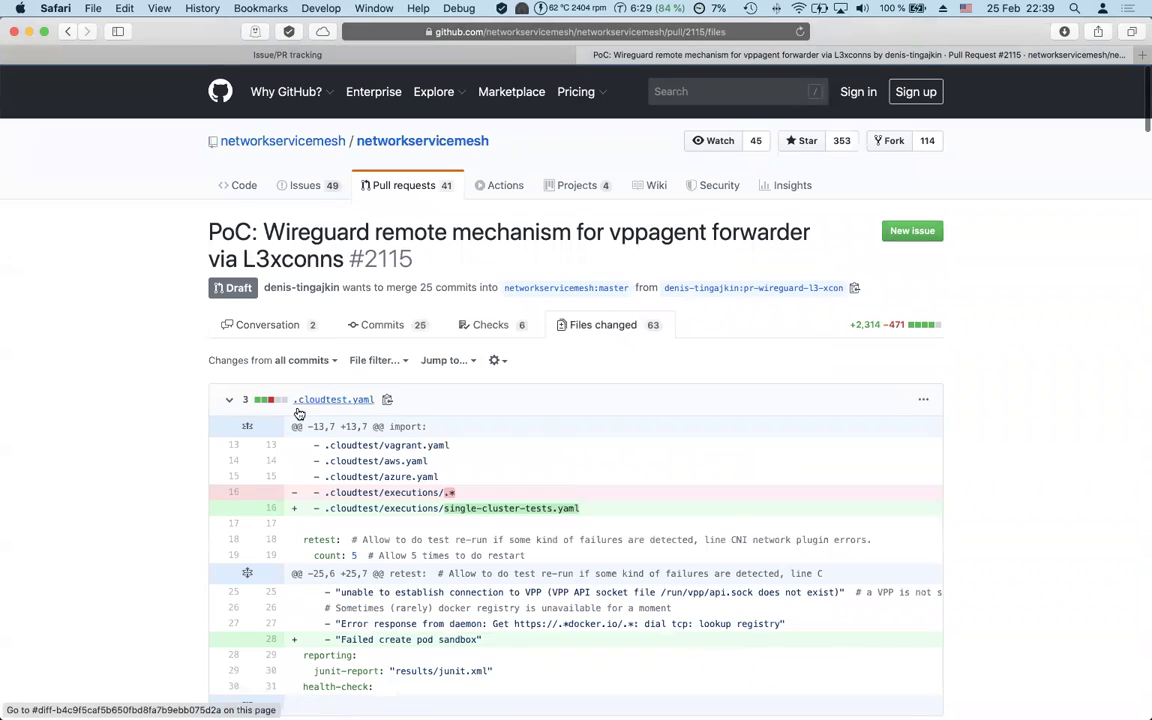
scroll(198, 545, down, 8)
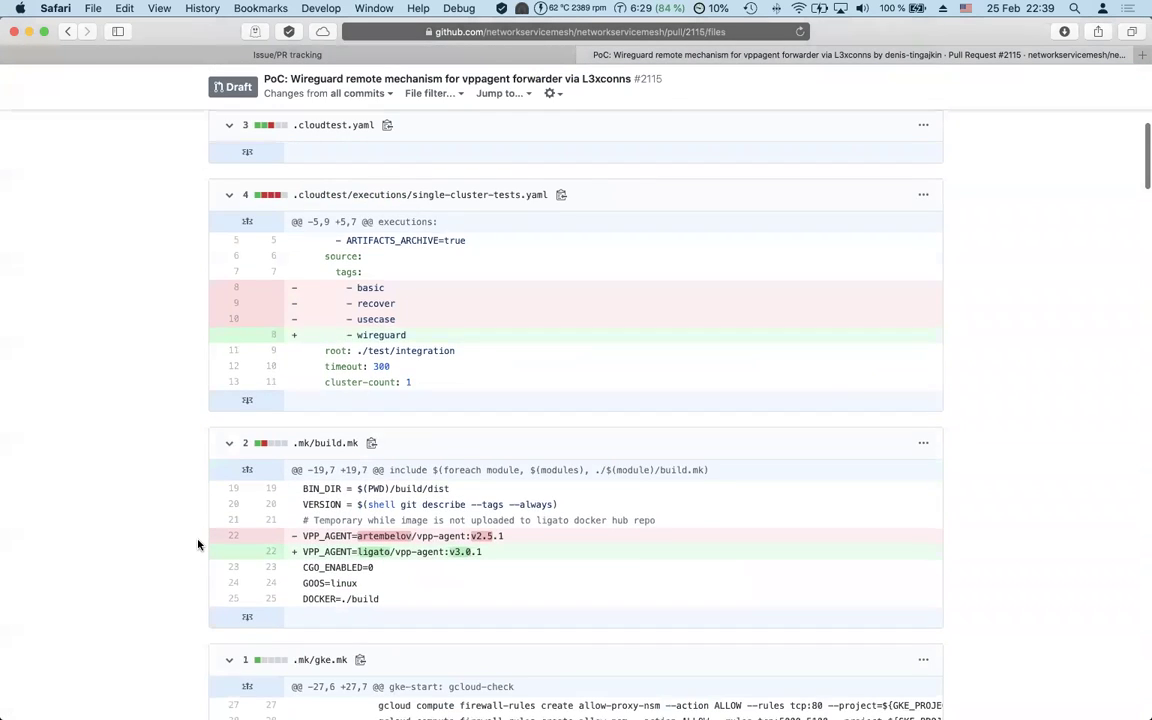
scroll(198, 545, down, 2)
scroll(198, 545, down, 1)
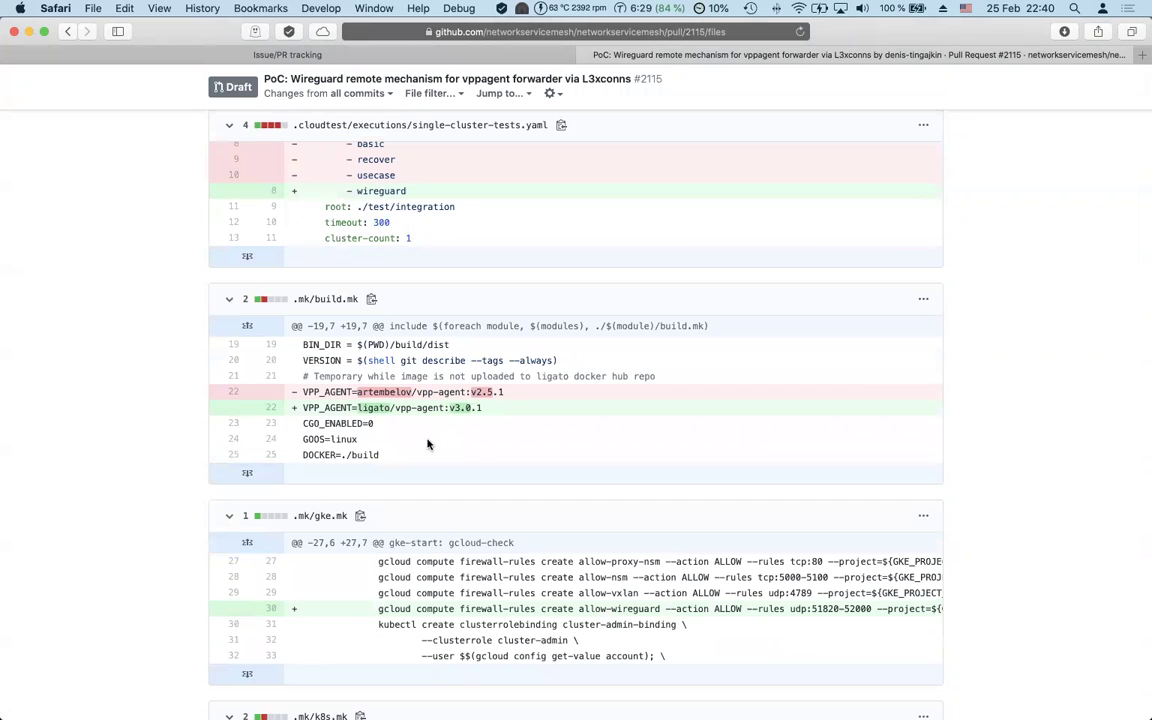
scroll(124, 520, down, 4)
scroll(124, 520, down, 6)
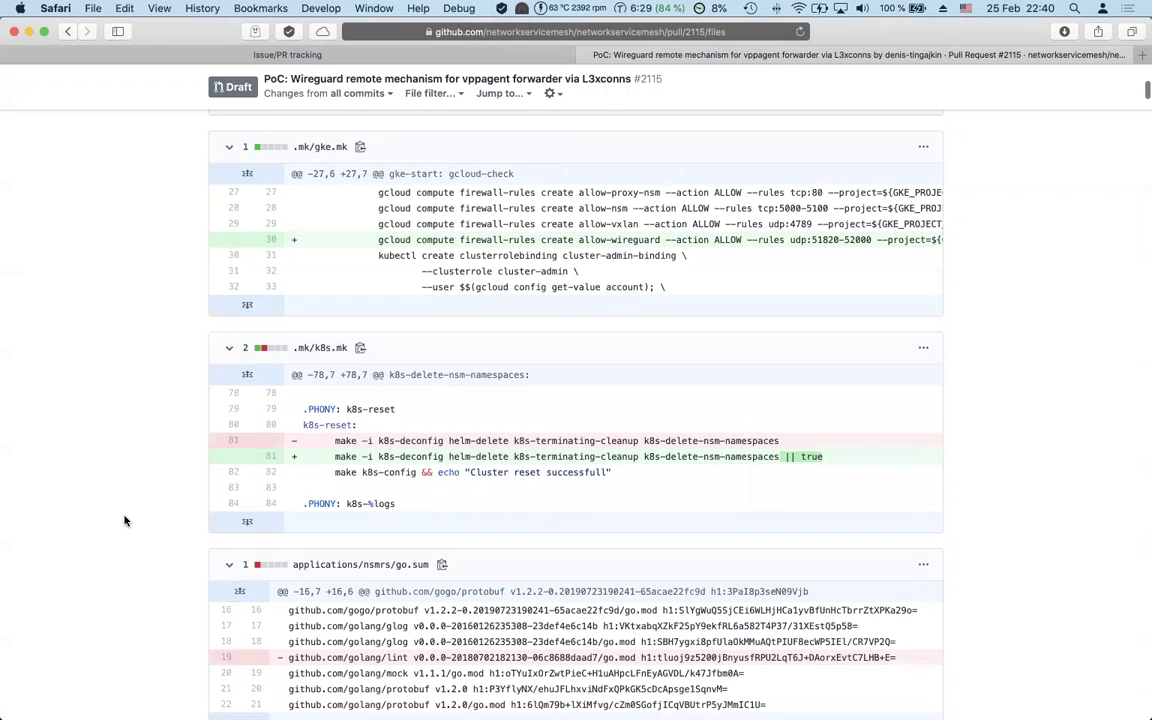
scroll(124, 520, down, 20)
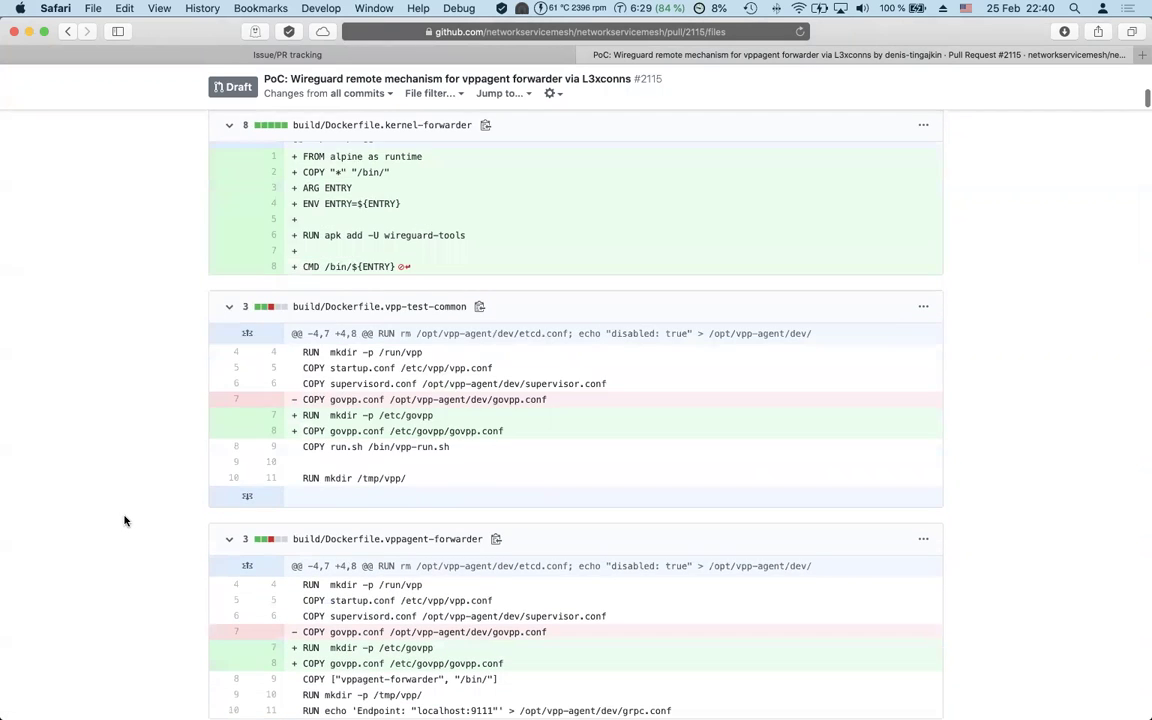
Step: Search the changed files of pull request #2115 for "tun" and read the tunL2Adapter code in forwarder/sdk/wireguard/tun.go
key(super+f)
text(tun)
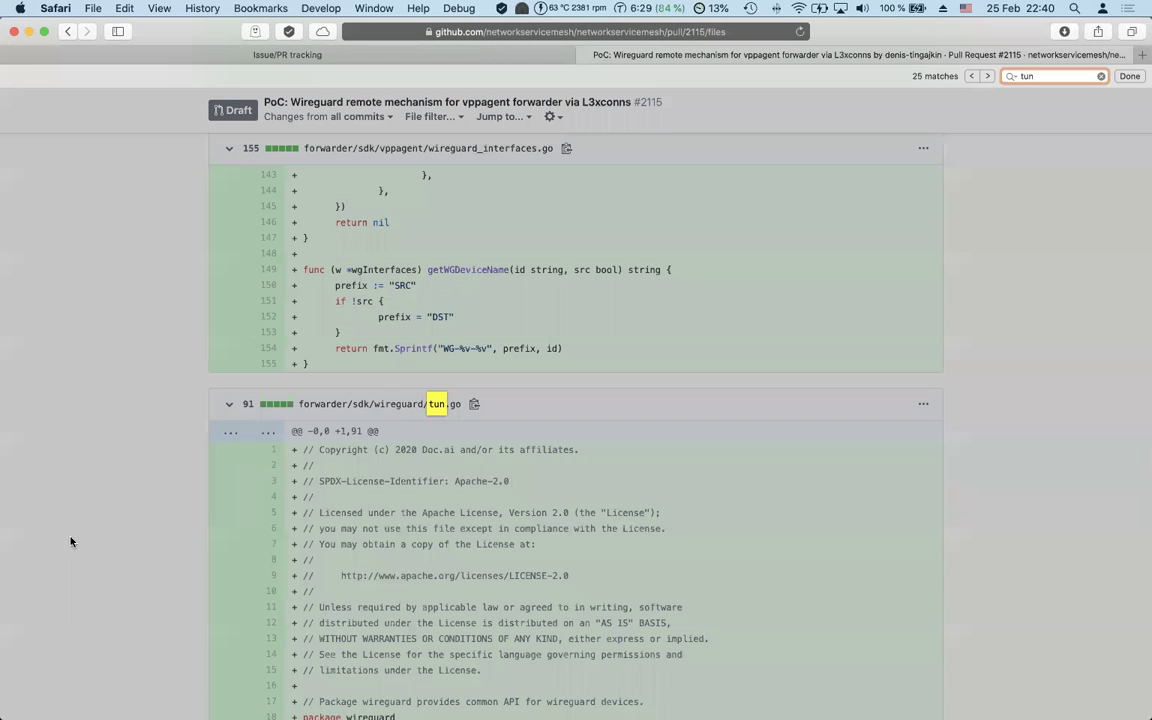
scroll(82, 541, down, 10)
scroll(90, 550, down, 4)
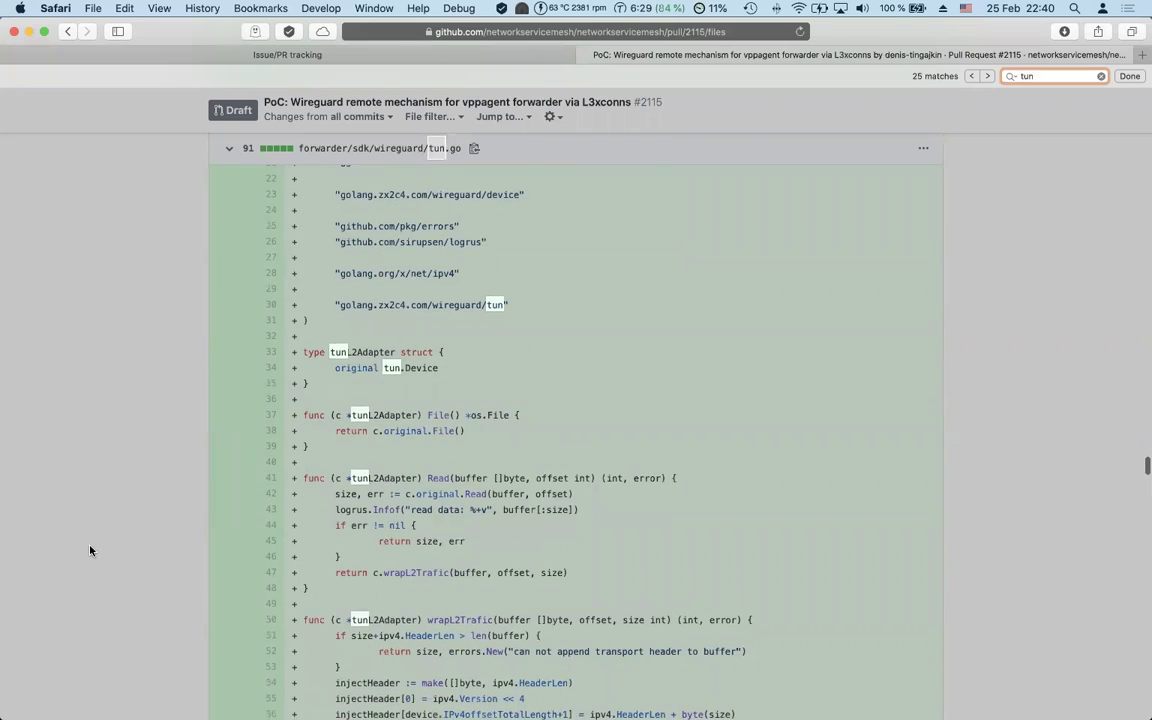
scroll(113, 547, down, 7)
Step: Return to the conversation of pull request #2115 and read the comment on testing l3 xconns, including its Logs and Packets sections
scroll(113, 547, up, 20)
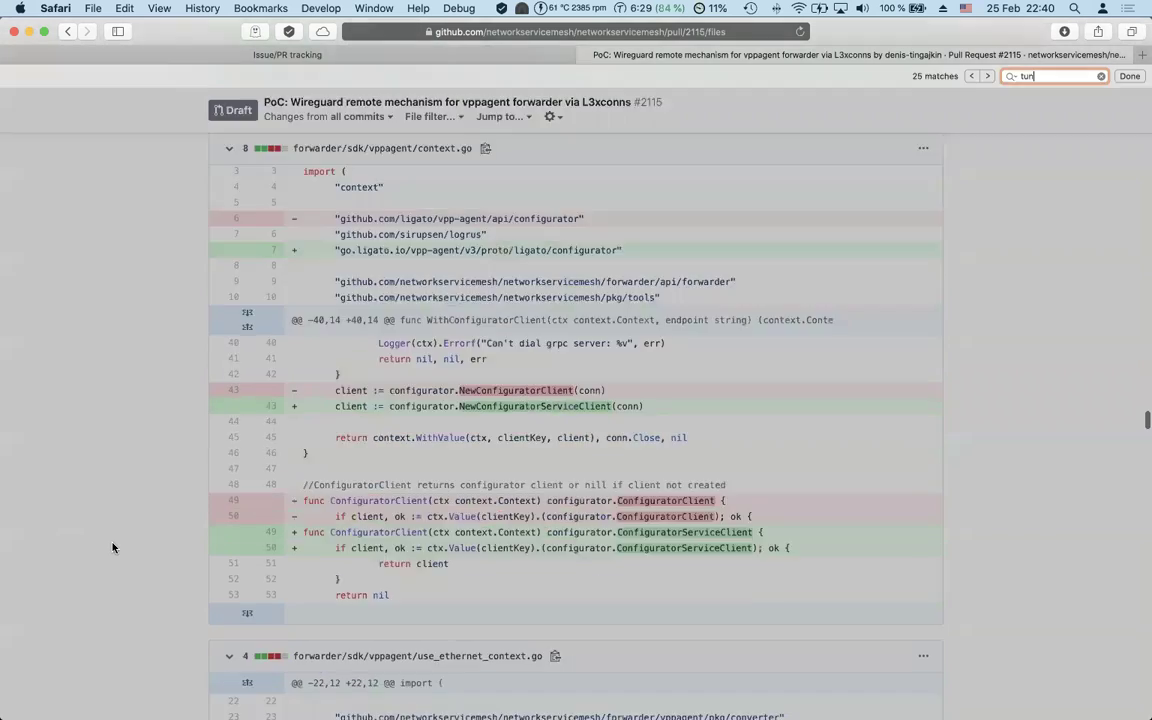
scroll(113, 547, up, 20)
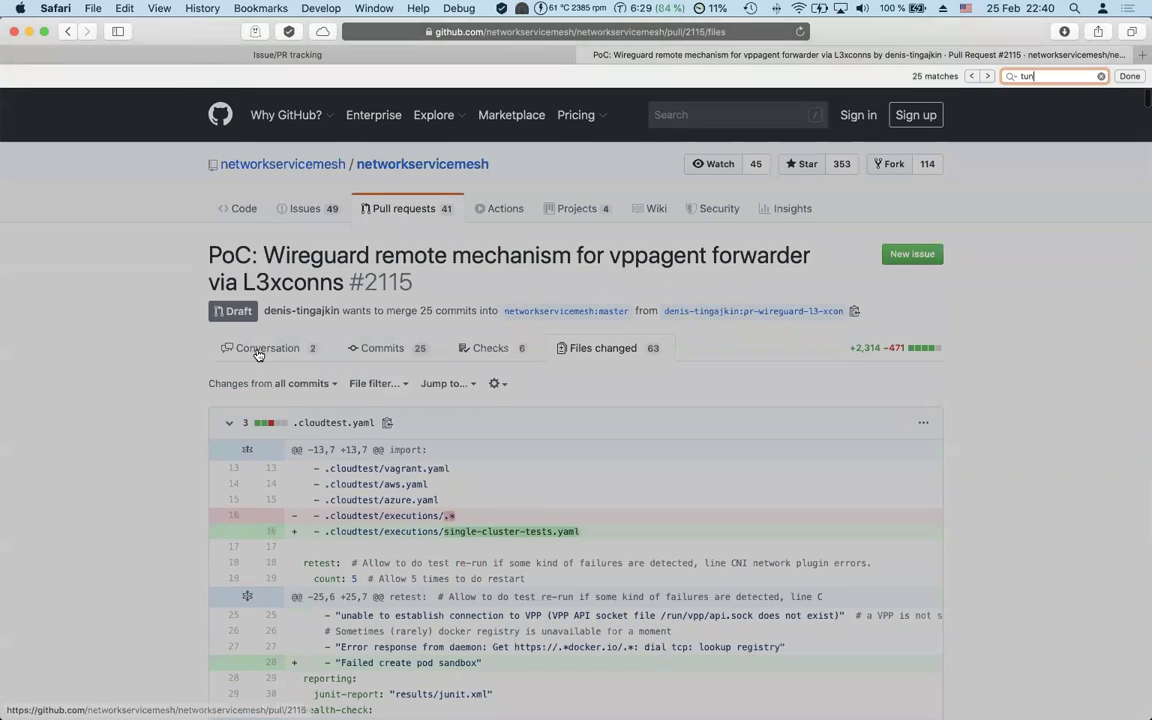
click(258, 350)
scroll(172, 522, down, 15)
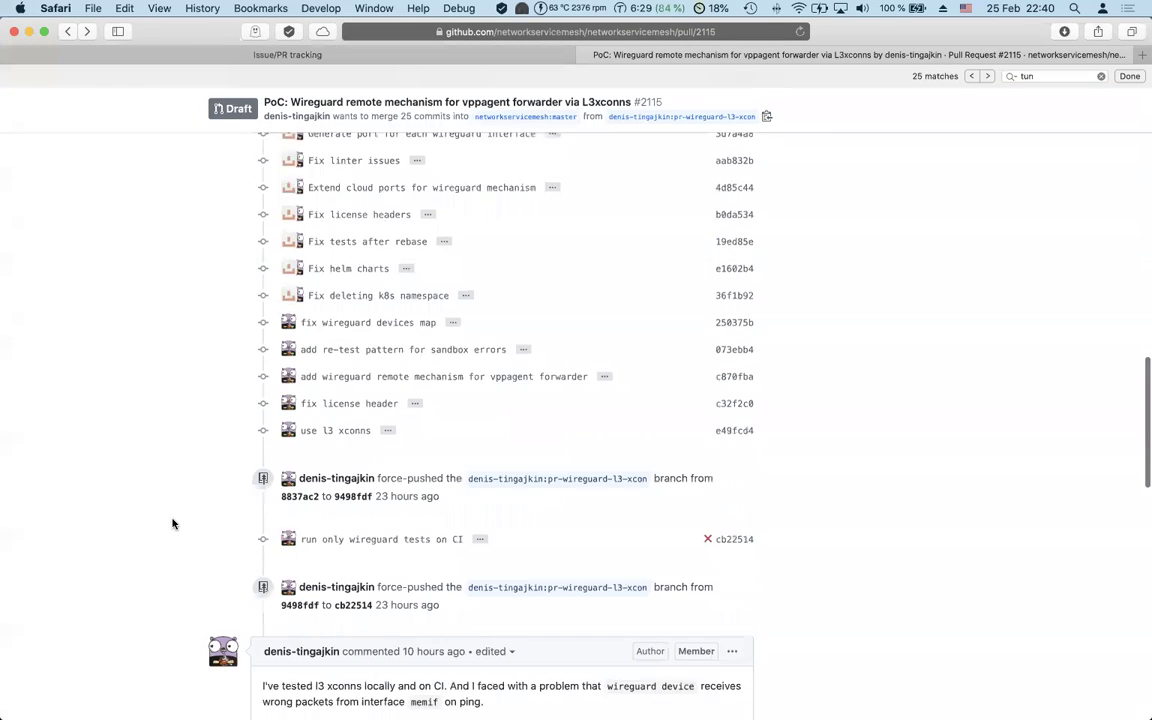
scroll(180, 550, down, 2)
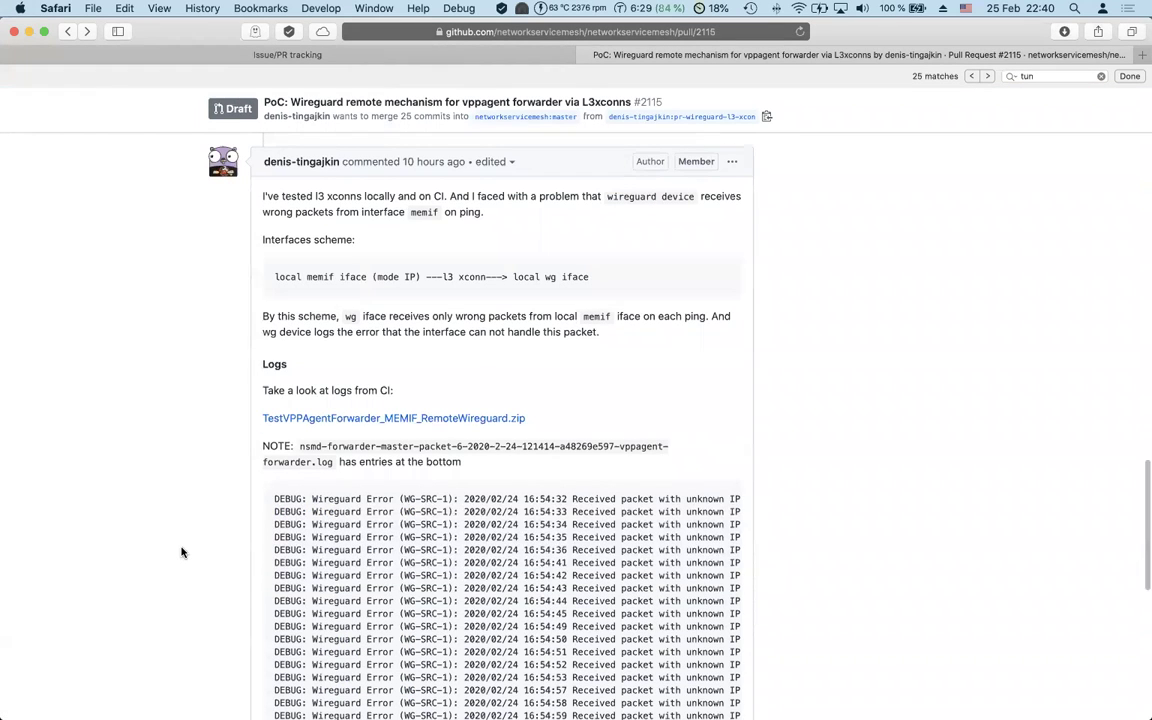
scroll(195, 530, down, 2)
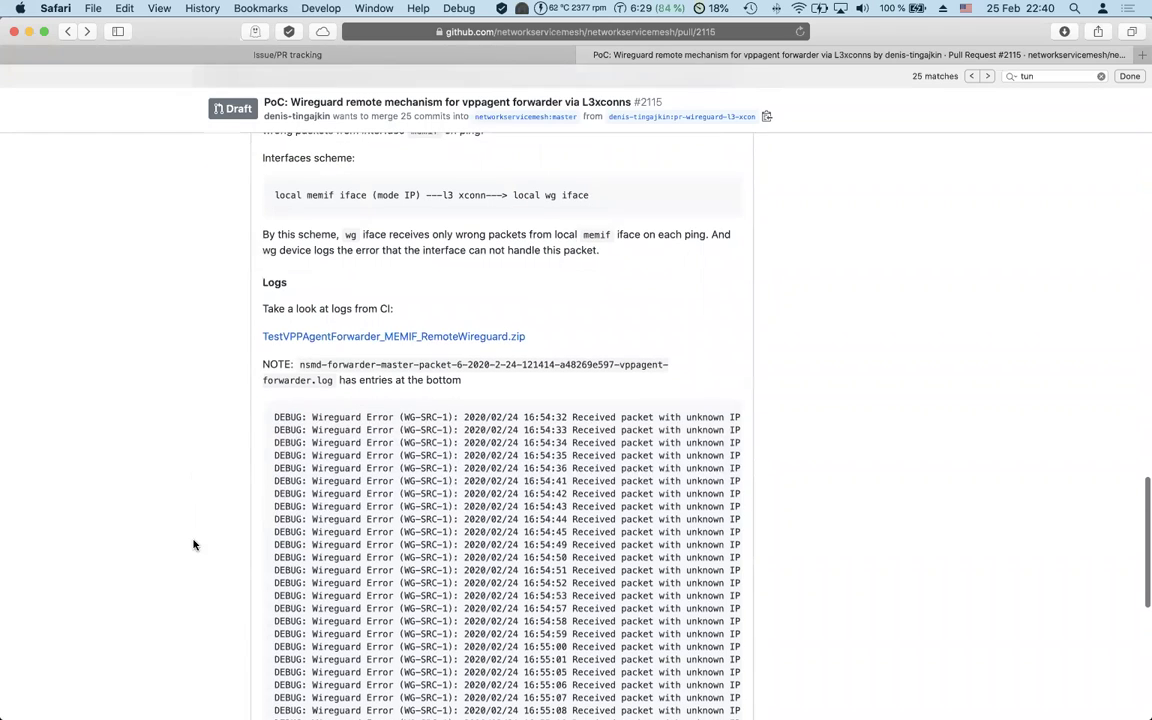
scroll(201, 543, down, 1)
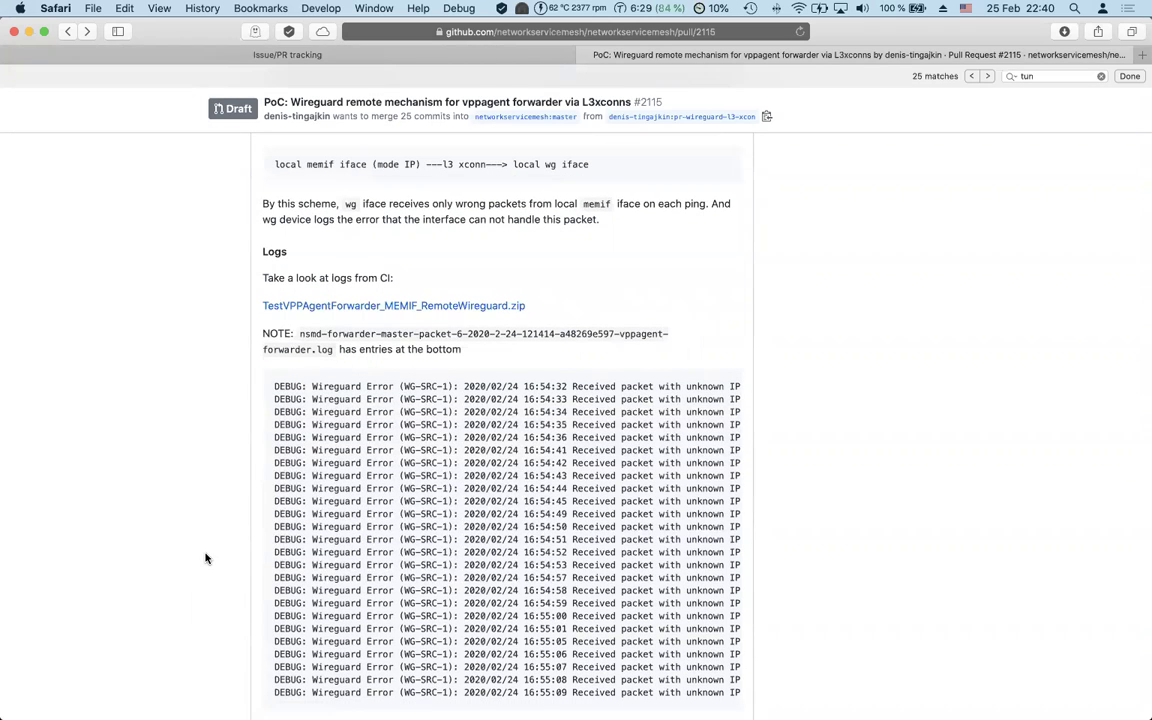
scroll(206, 558, down, 5)
scroll(206, 558, down, 3)
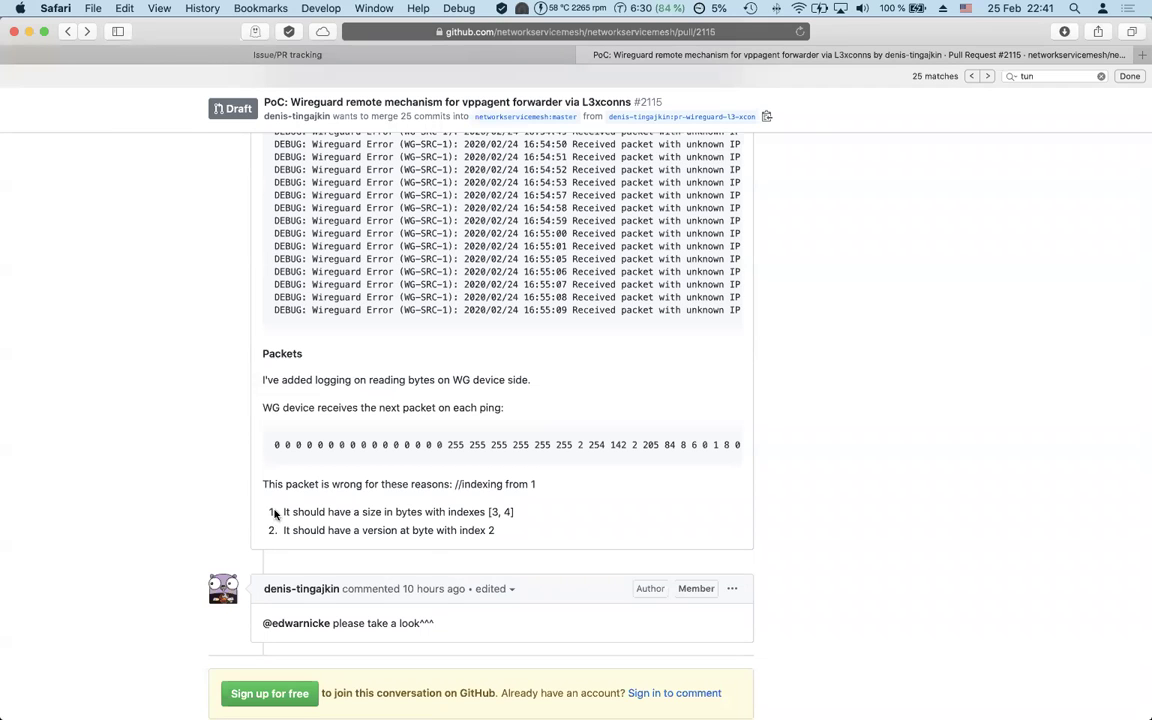
scroll(260, 440, up, 1)
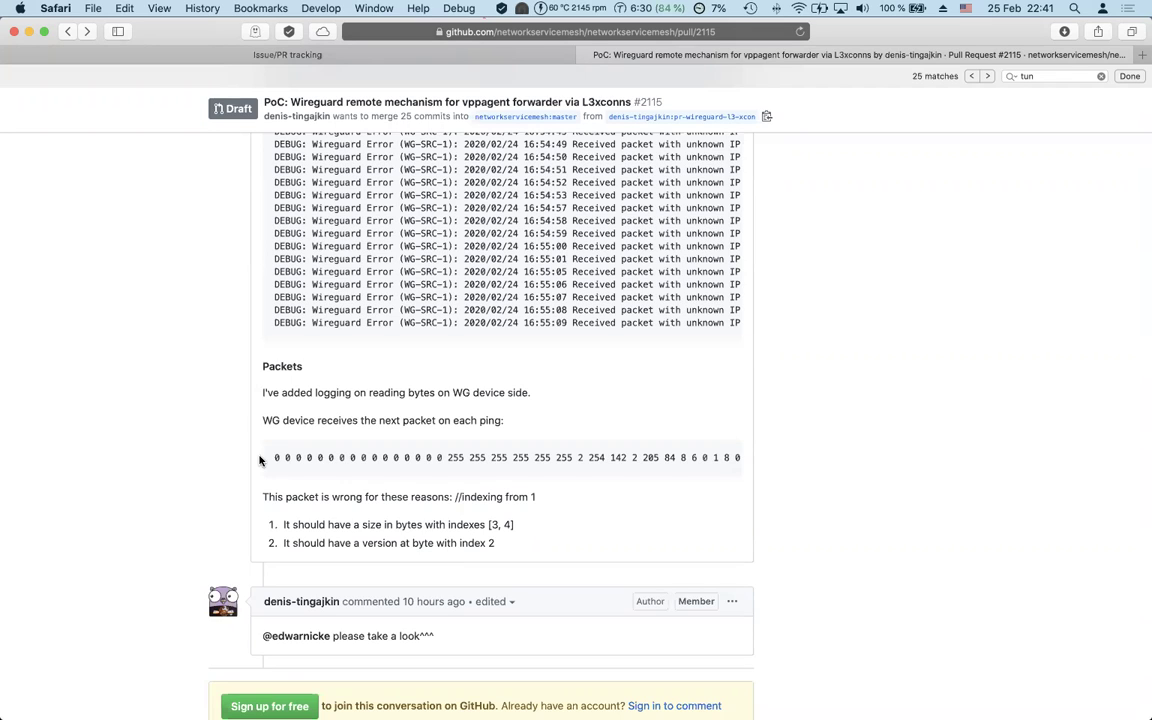
Step: Return to the Issue/PR tracking board, look over the To do column, and open a blank note under In progress without adding it
click(226, 56)
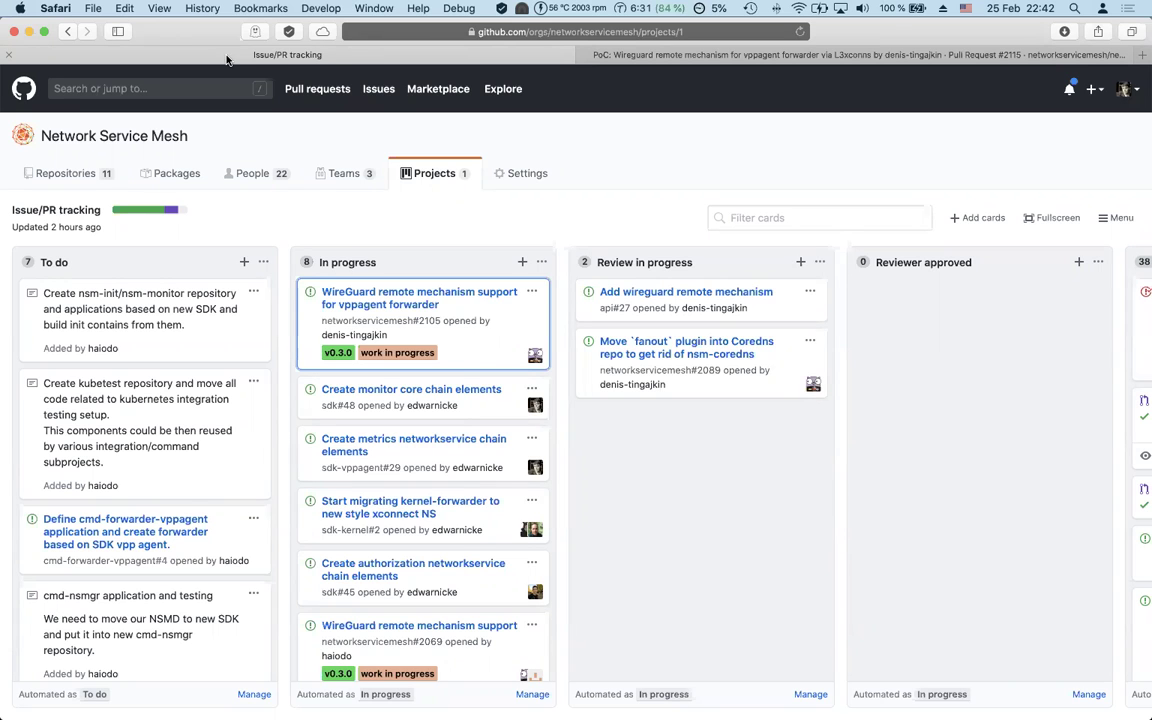
scroll(218, 390, down, 5)
scroll(218, 395, up, 5)
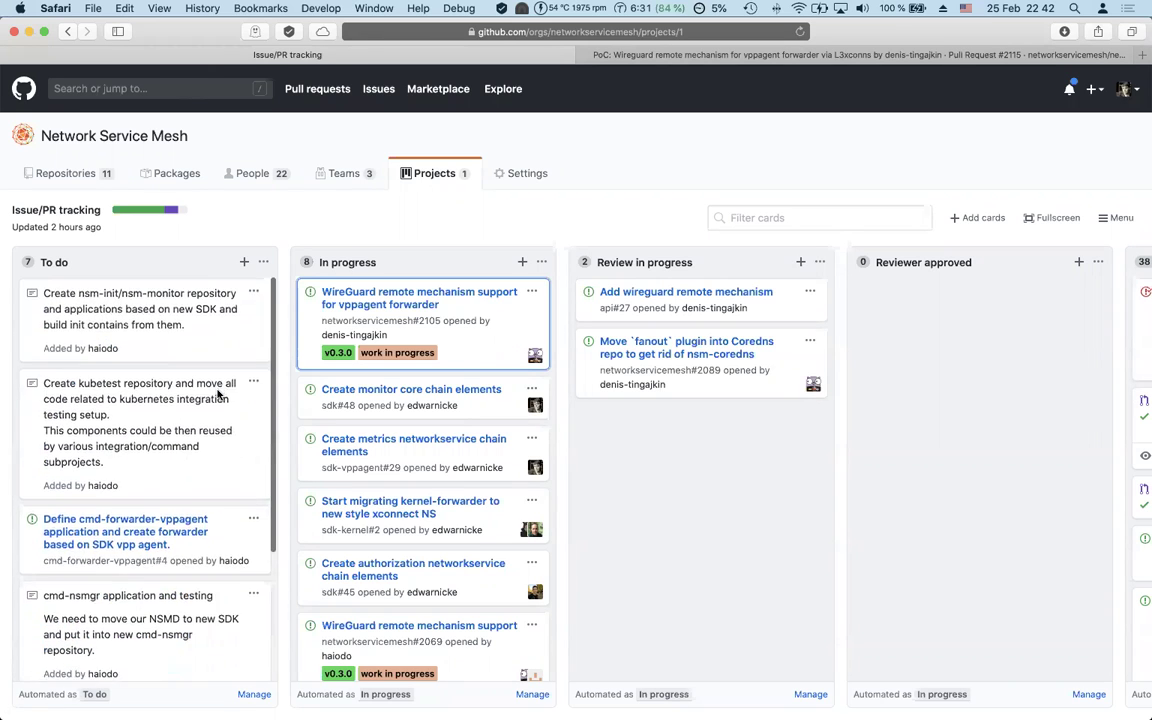
click(522, 262)
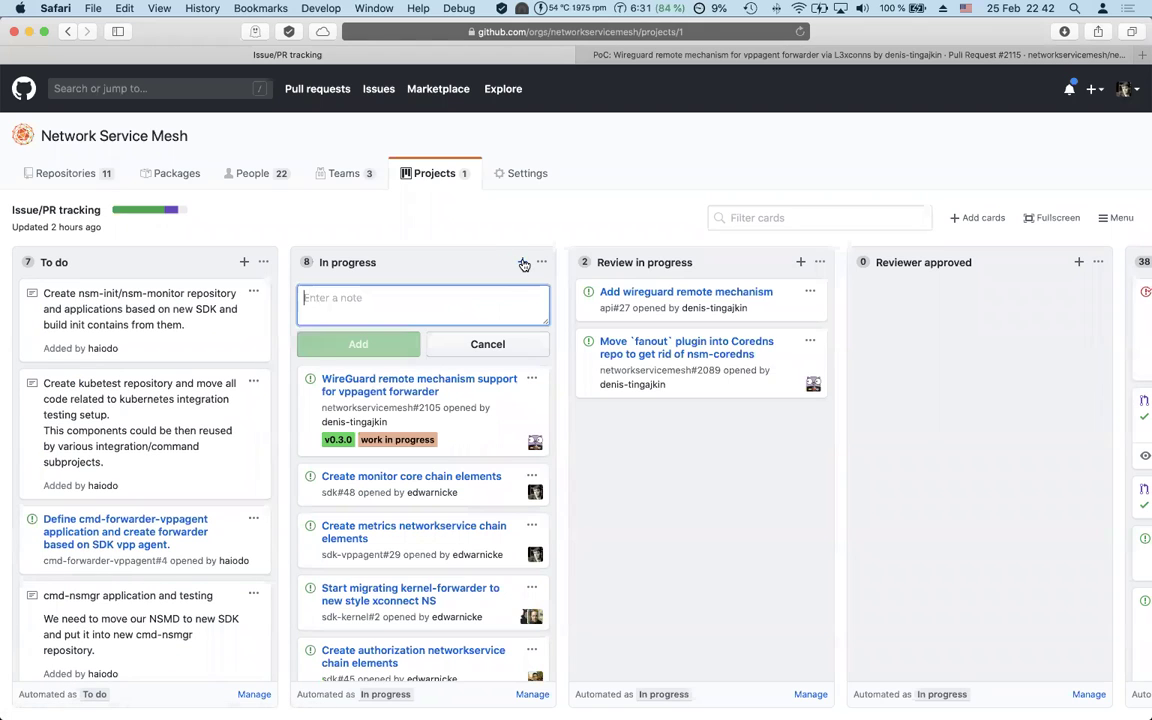
click(485, 343)
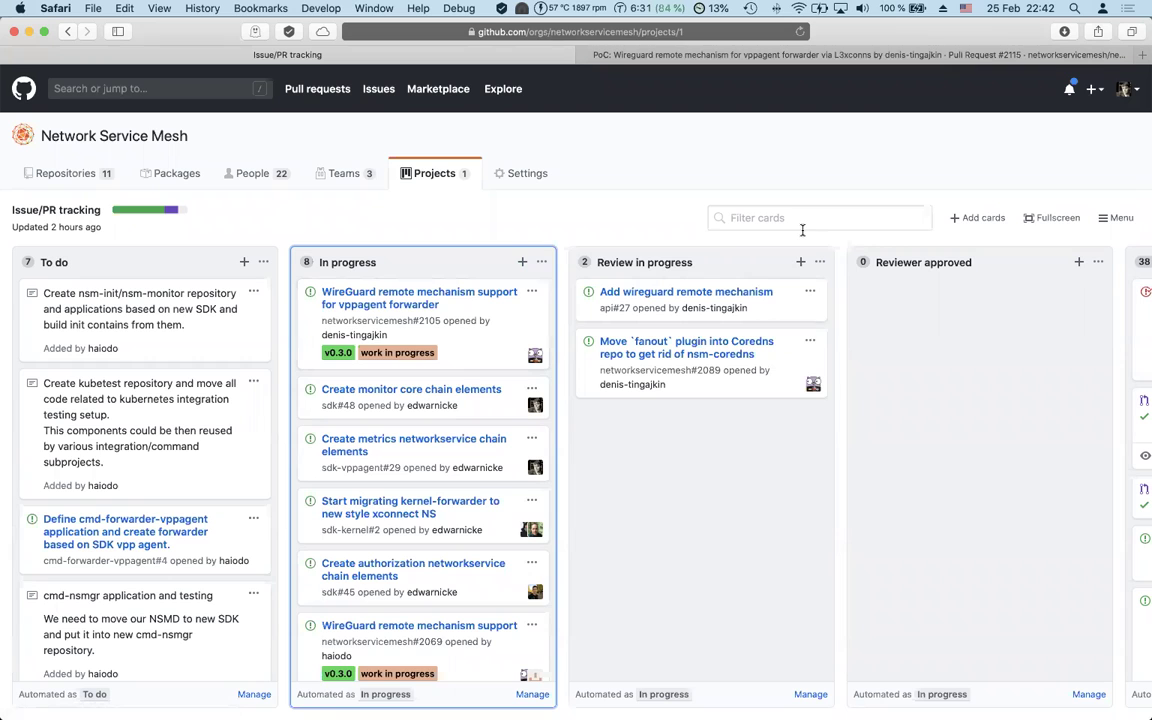
Step: Browse the open issues and pull requests available to add as cards, and close the list without adding any
click(988, 218)
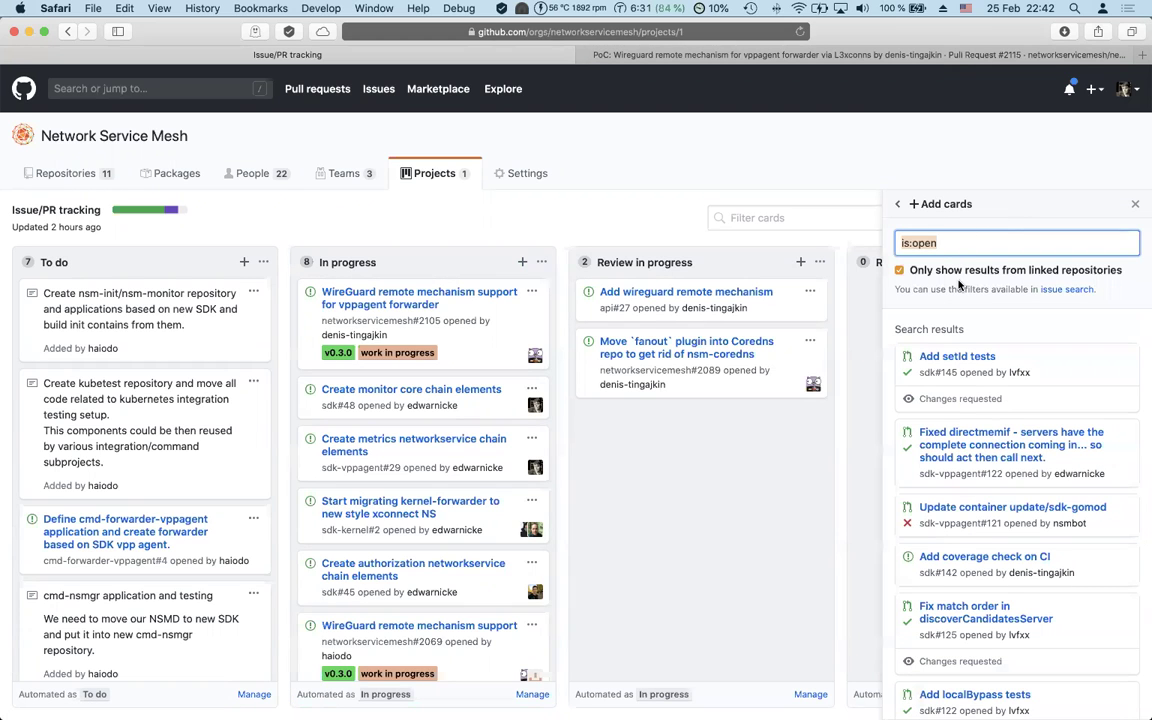
scroll(940, 330, down, 3)
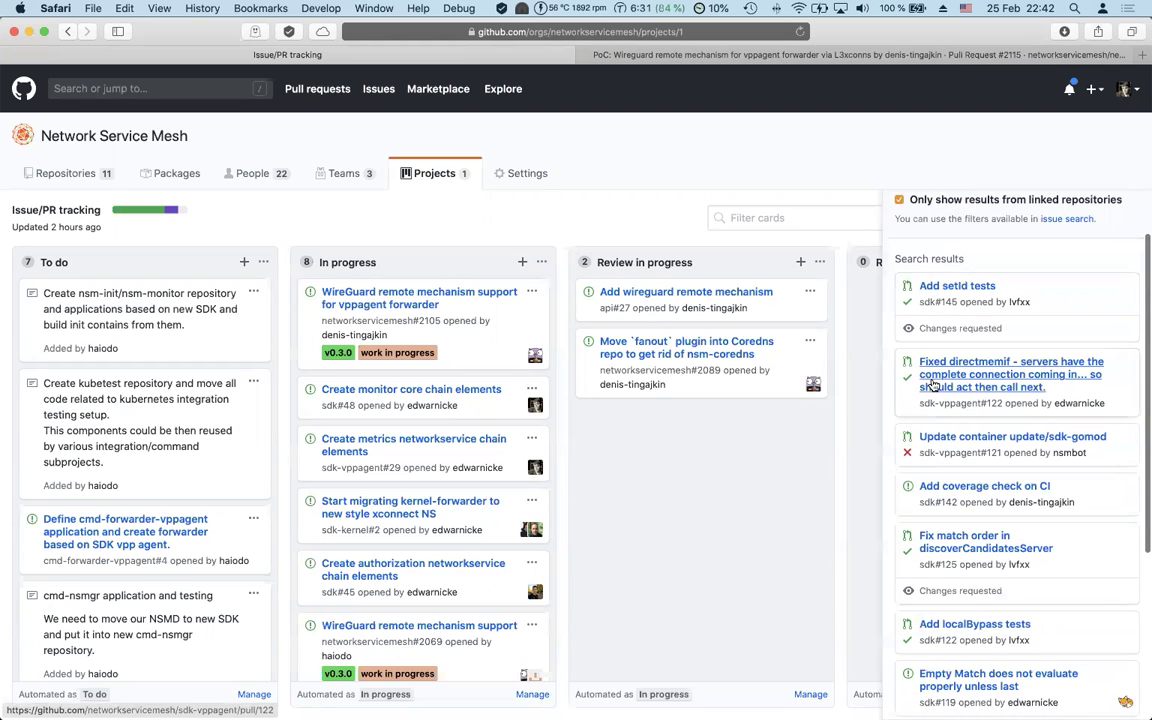
scroll(940, 380, up, 5)
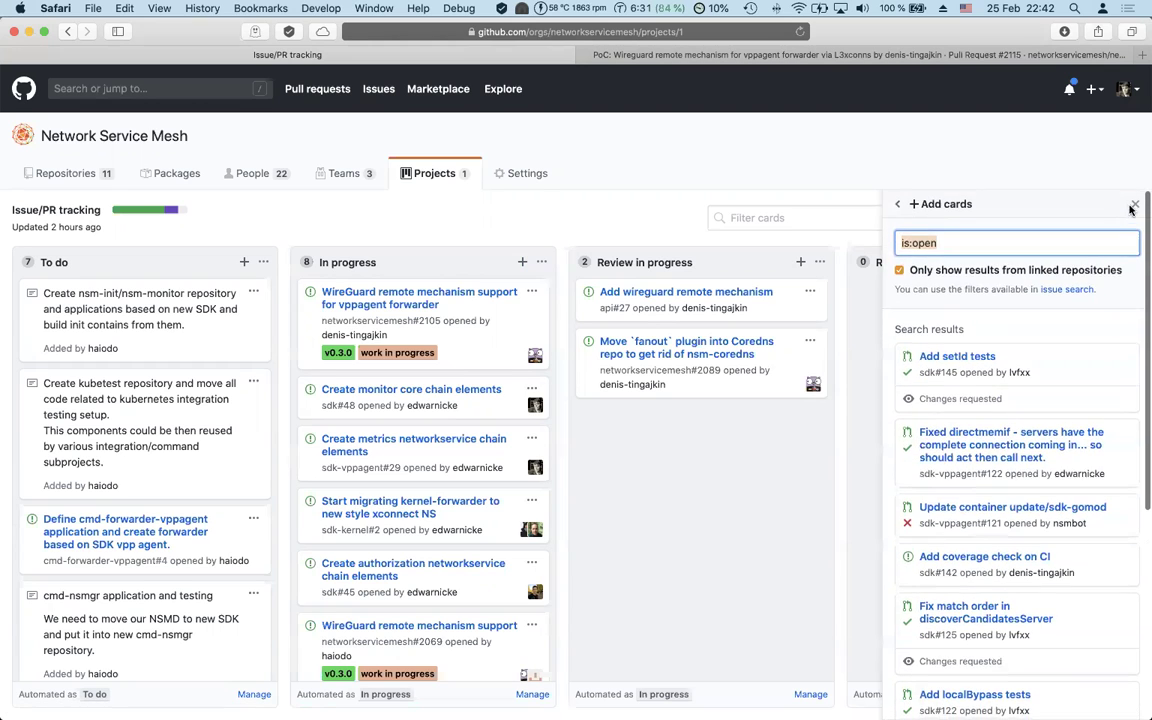
click(1128, 209)
Step: Open issue #2069, WireGuard remote mechanism support, from the In progress column in a new tab and check its timeline
scroll(155, 503, down, 4)
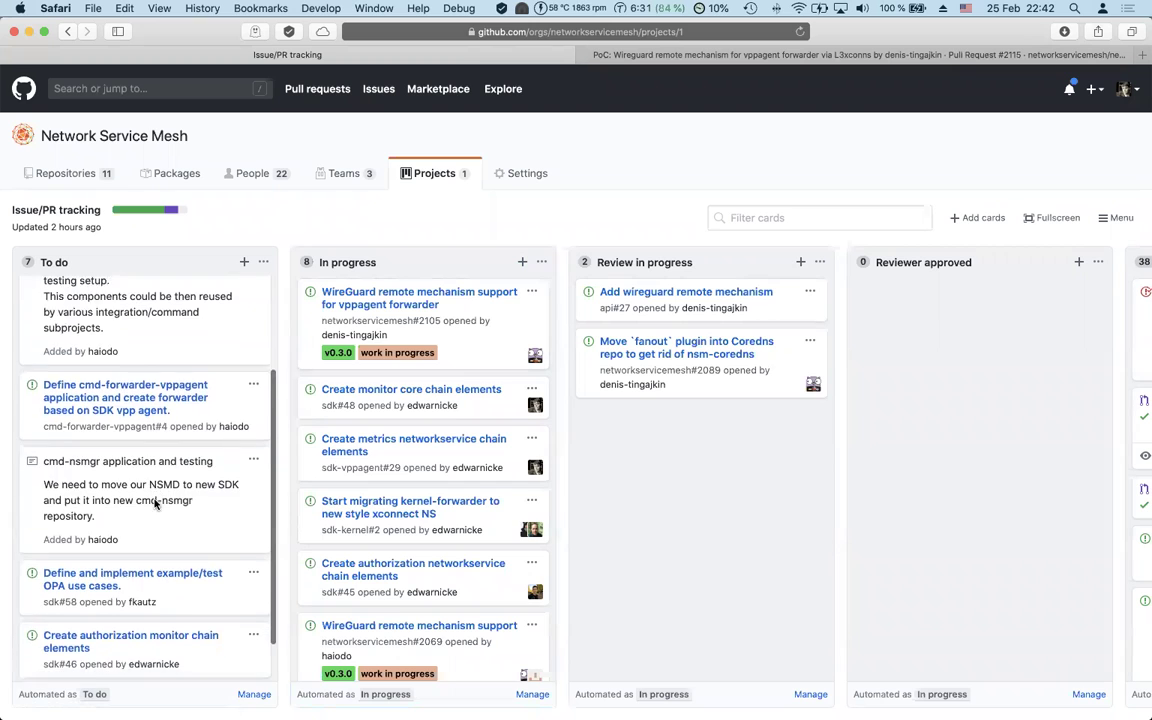
scroll(419, 589, down, 2)
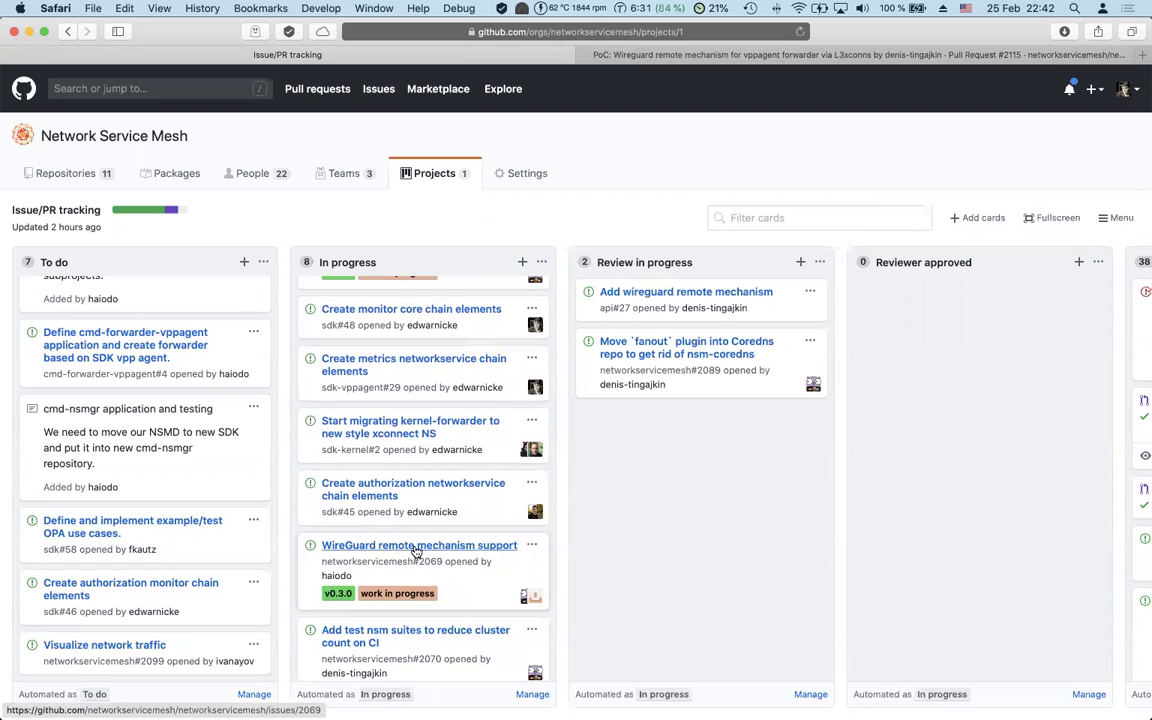
super+click(416, 546)
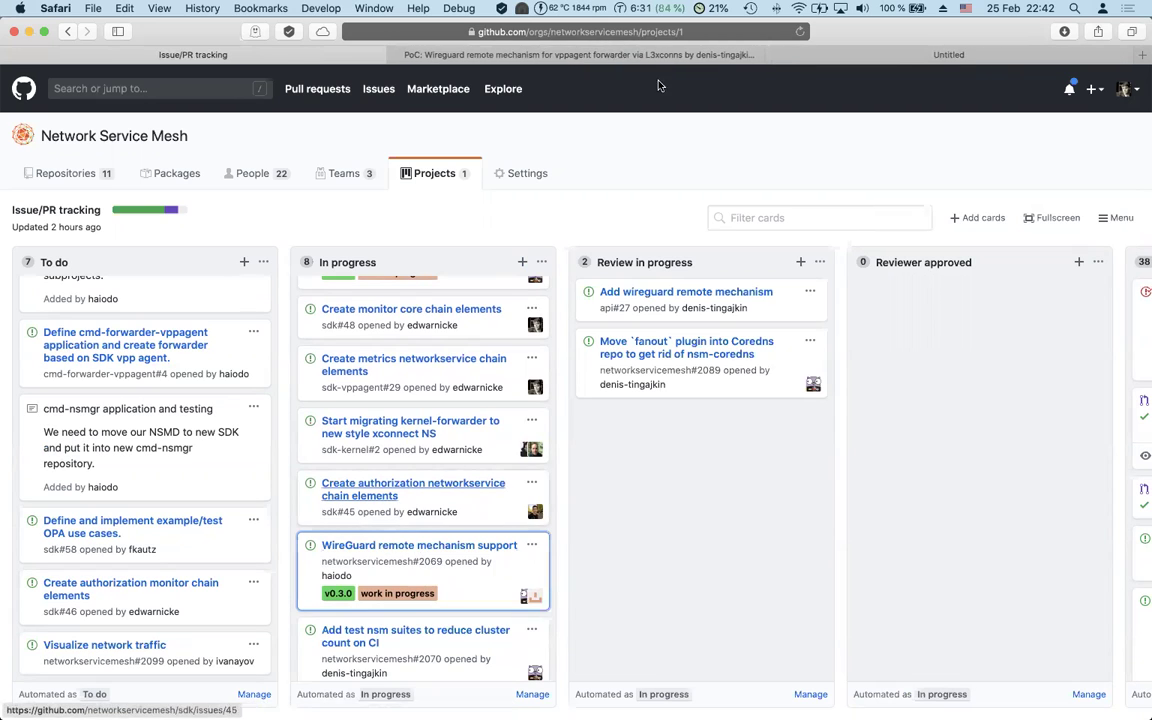
key(ctrl+Tab)
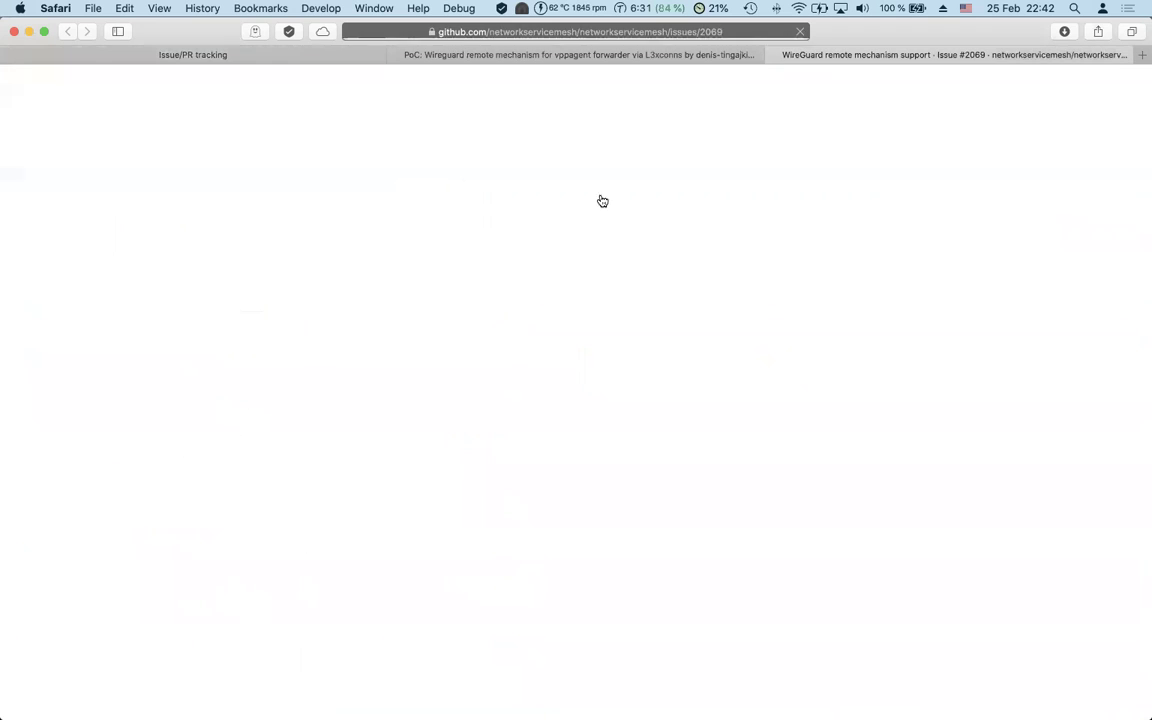
scroll(404, 517, down, 5)
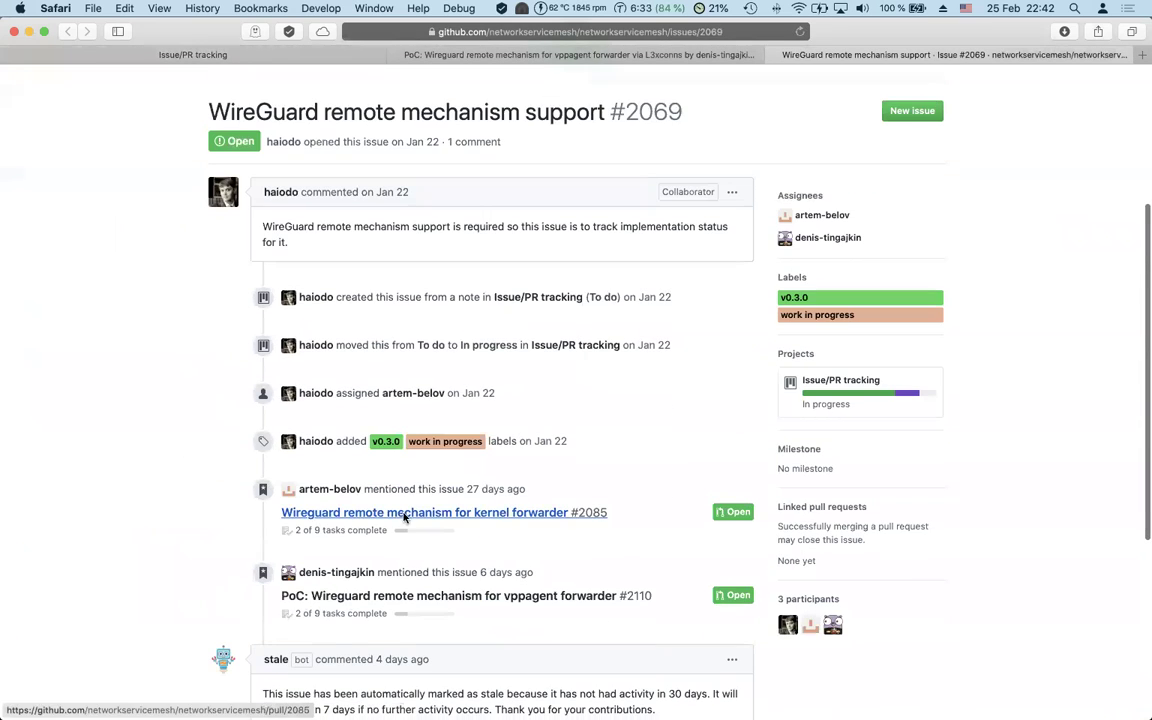
Step: Open pull request #2085 for the kernel forwarder from the issue timeline, glance at its changed files, and return to its conversation
click(424, 512)
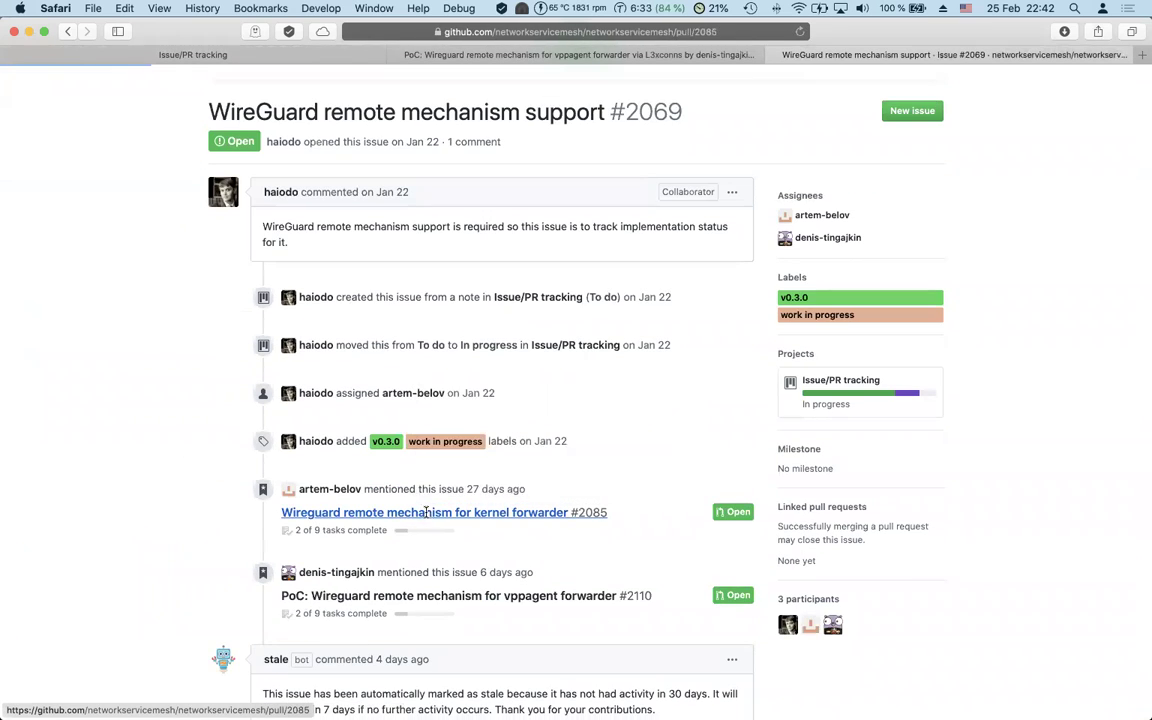
key(super+r)
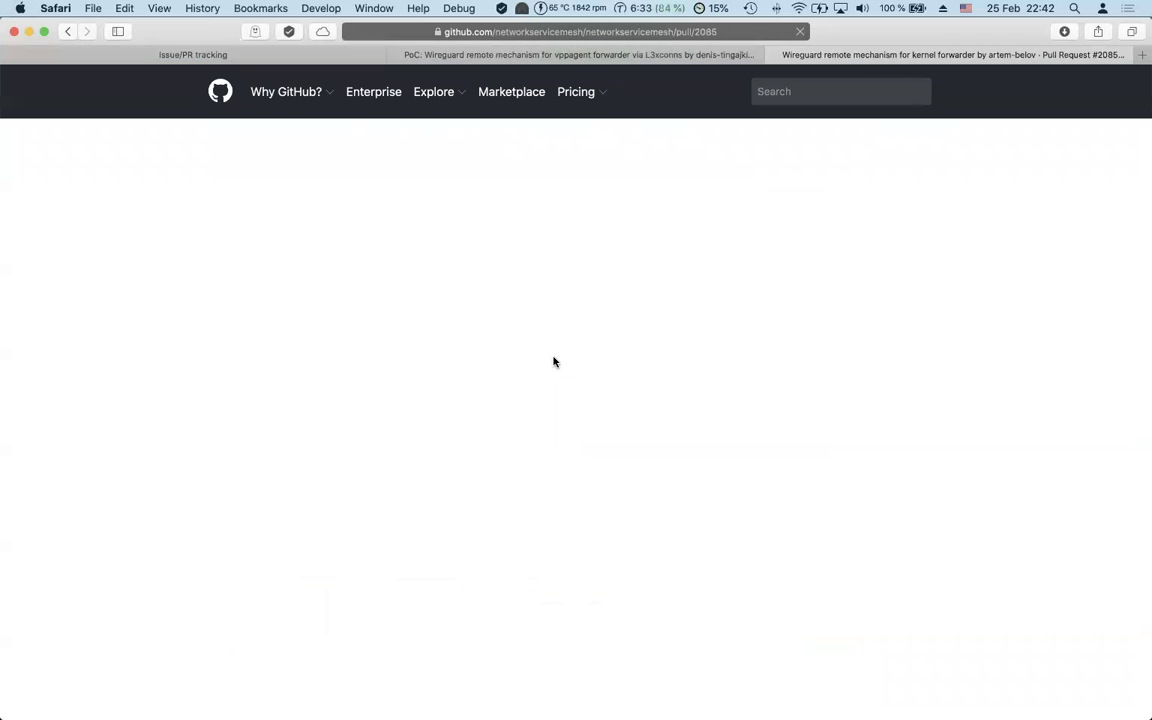
scroll(530, 355, down, 3)
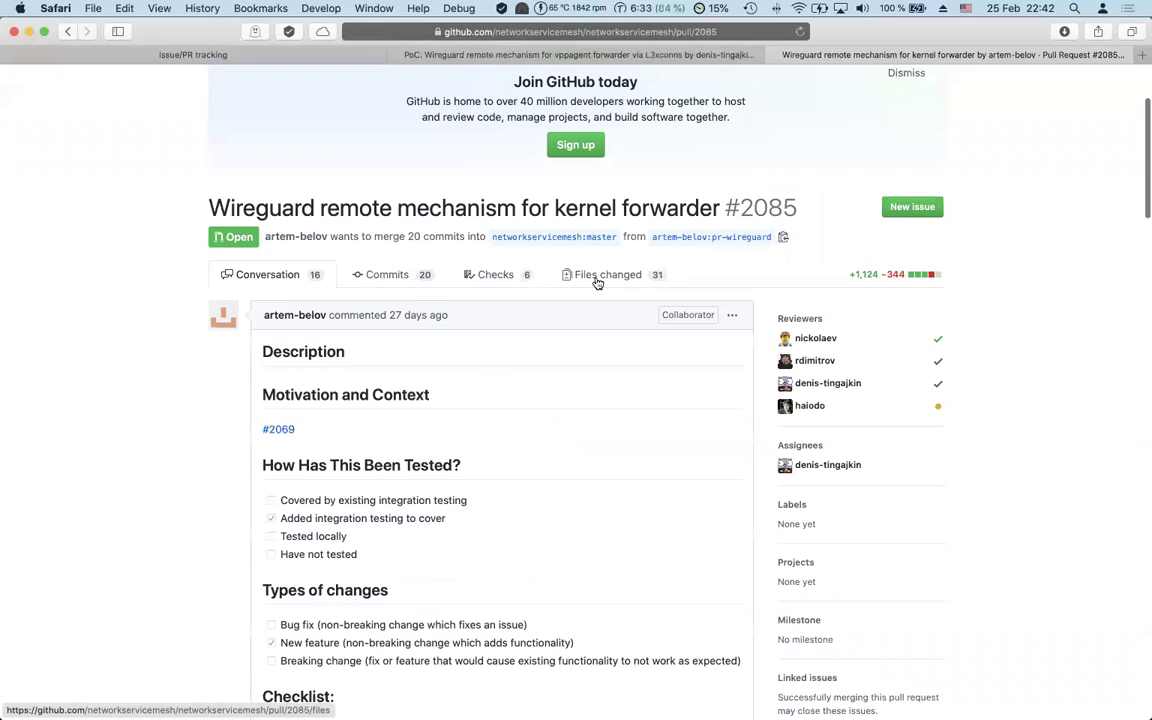
click(597, 283)
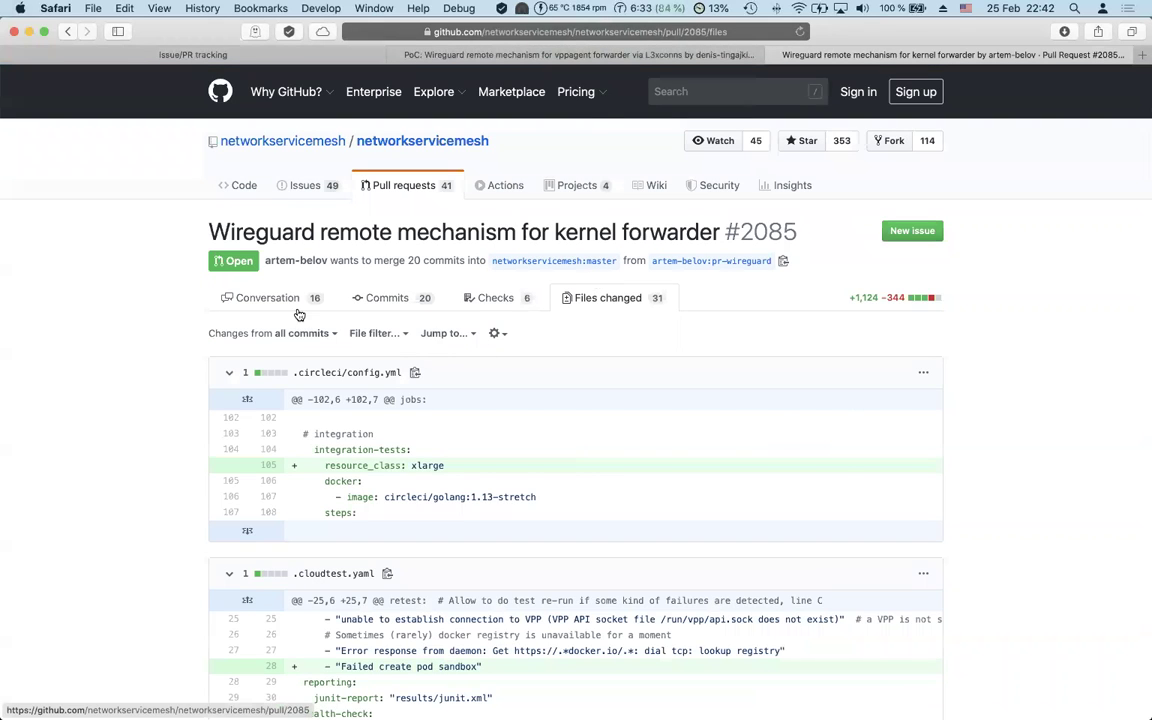
click(270, 289)
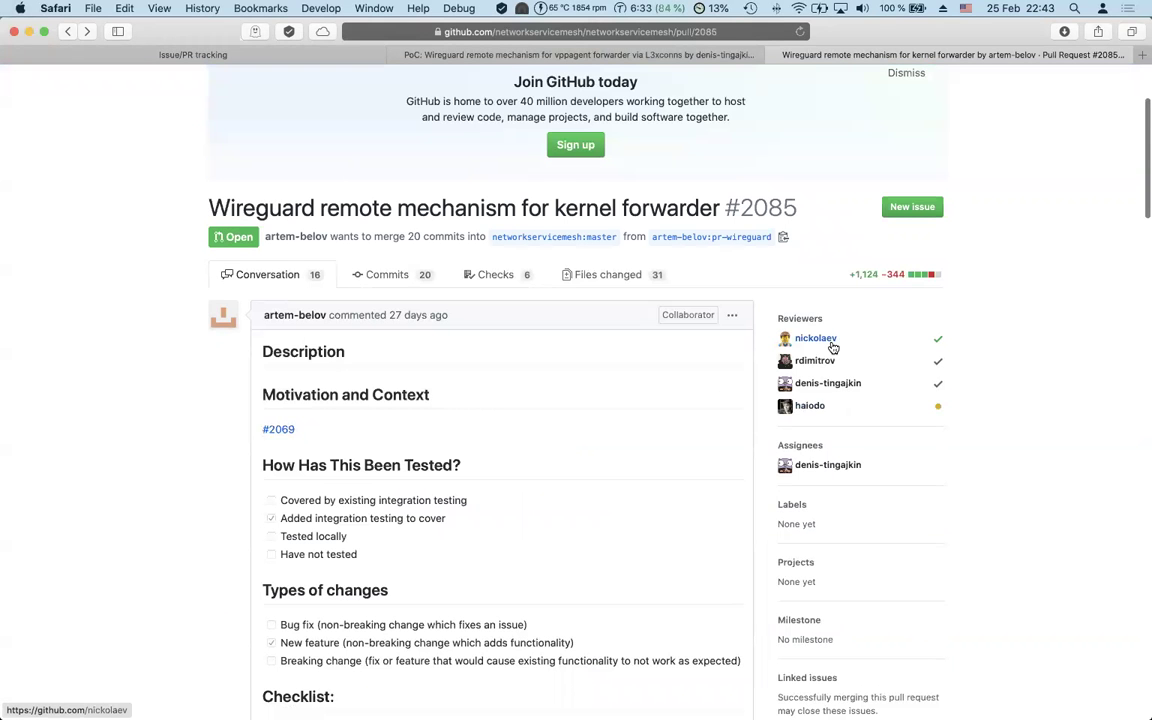
Step: Look through the changed files of pull request #2085, from the CI configuration down to the .mk/k8s.mk changes
click(612, 280)
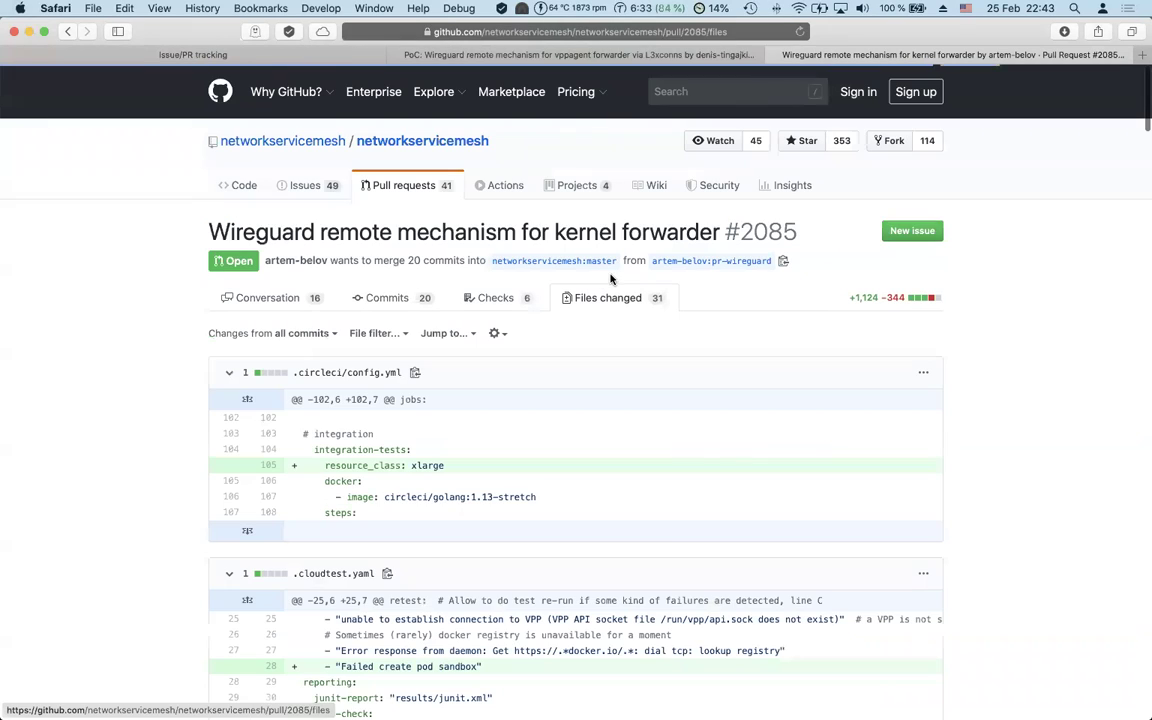
scroll(189, 537, down, 2)
scroll(189, 537, down, 5)
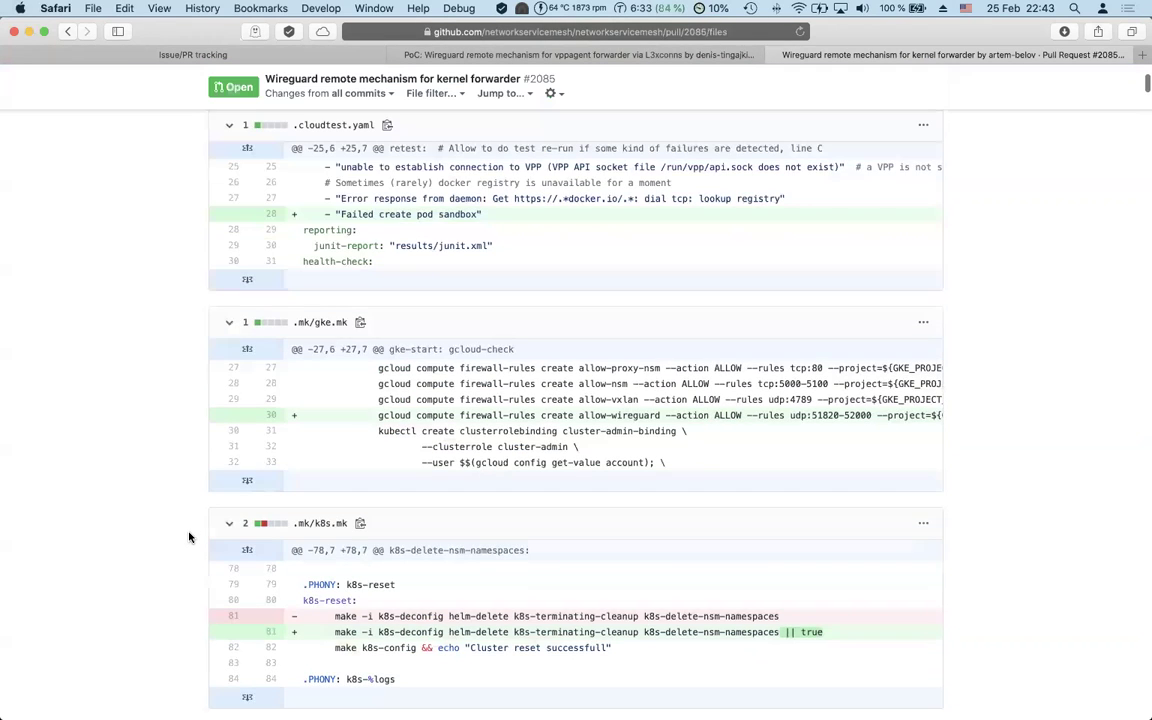
scroll(189, 537, up, 5)
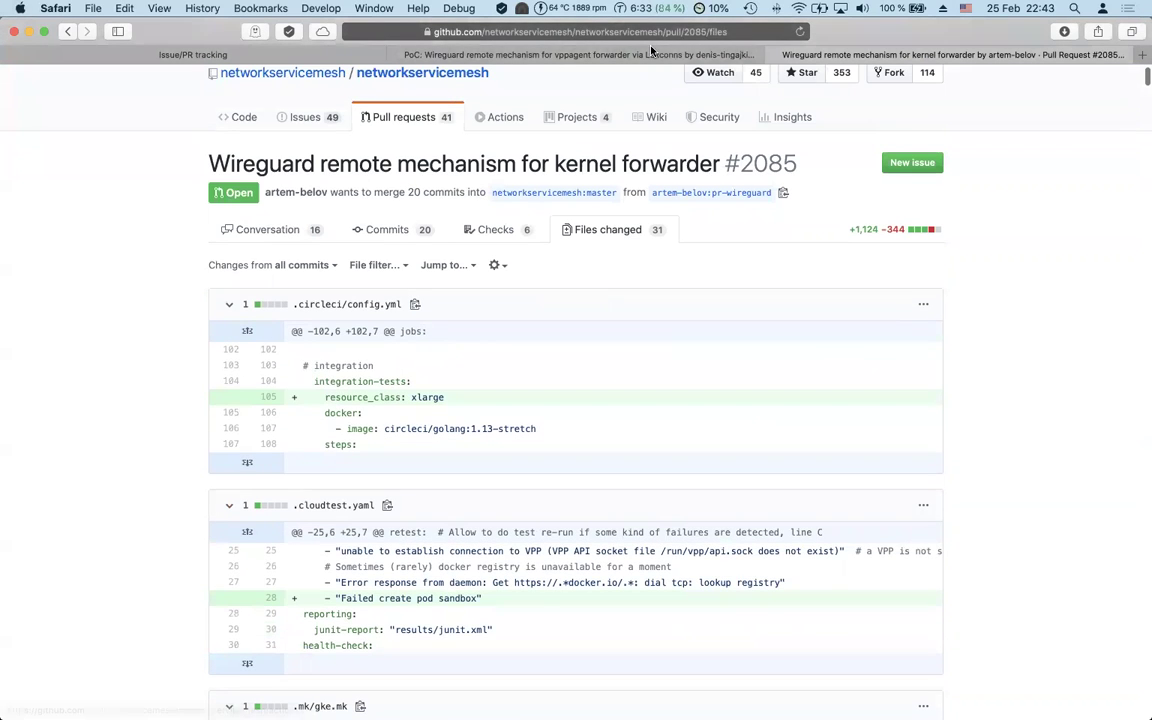
Step: Glance at the In progress column of the Issue/PR tracking board, and return to the conversation of pull request #2085
click(258, 50)
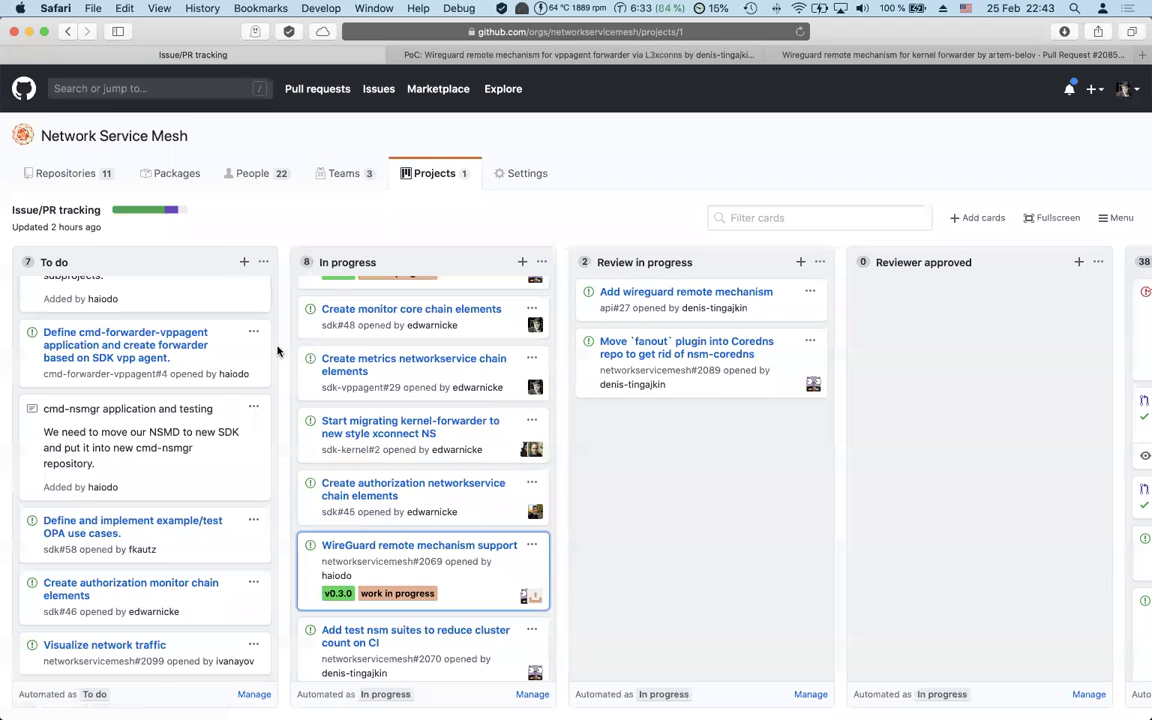
scroll(286, 343, up, 2)
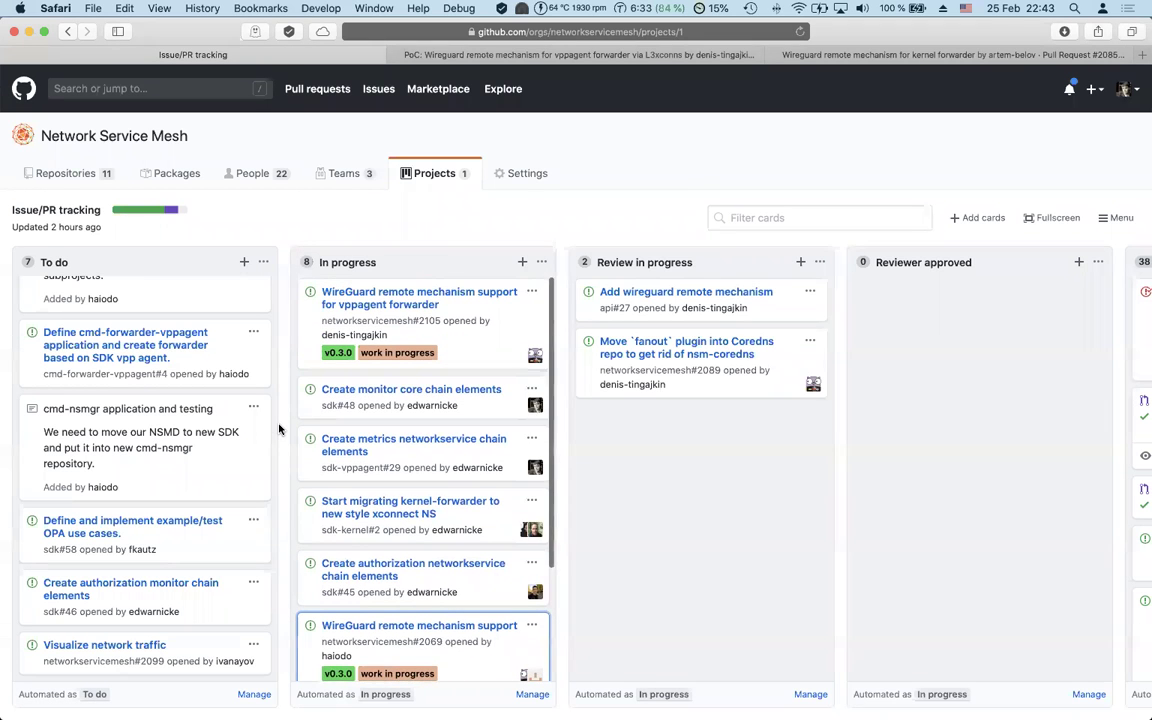
click(843, 53)
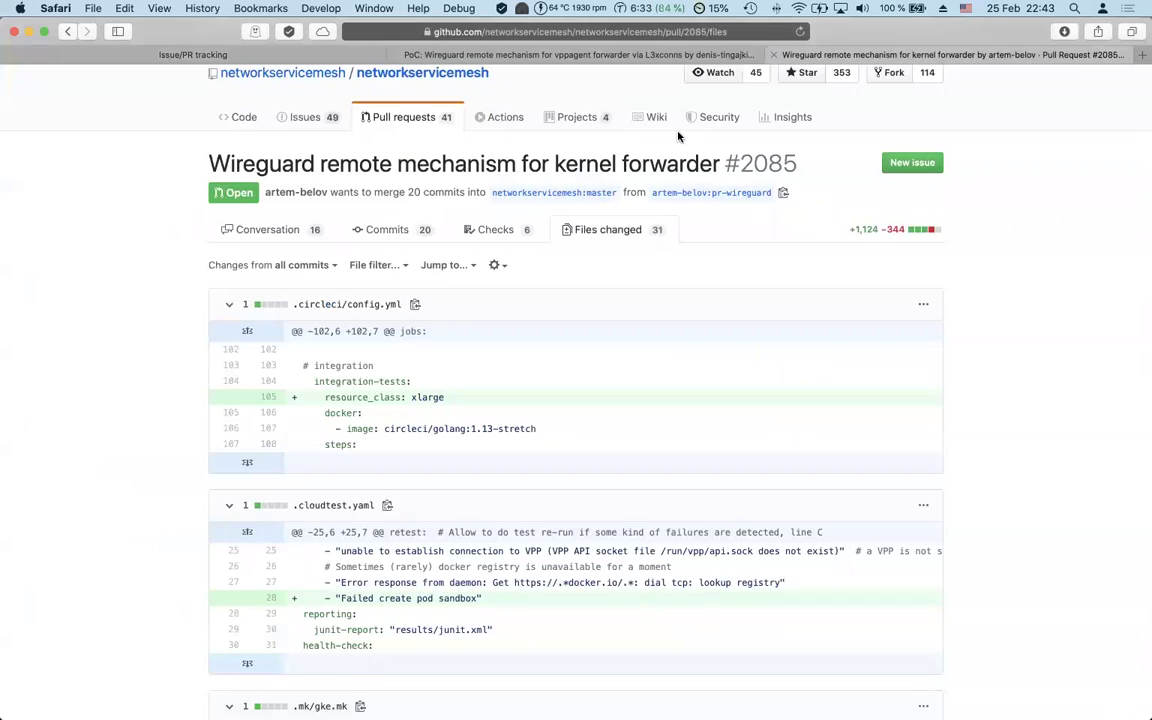
click(268, 229)
scroll(405, 226, up, 3)
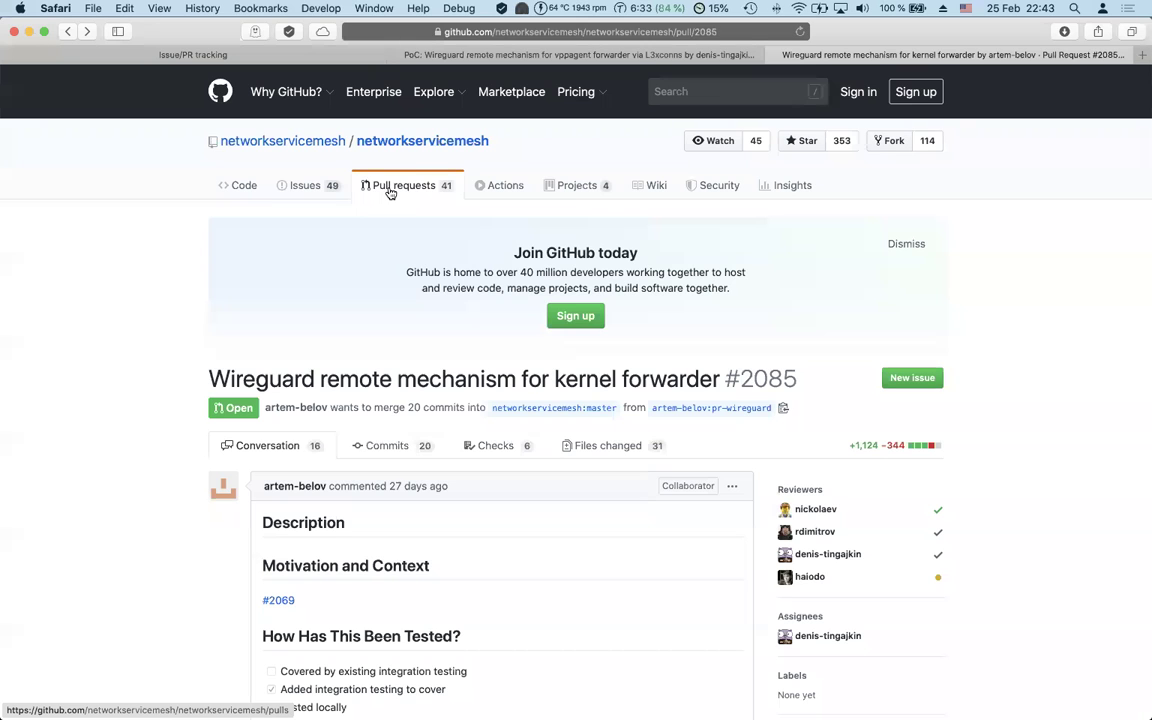
Step: Open pull request #2114, Update vpp-agent to v3.0.1, from the repository's pull request list and read its description and commits
click(404, 181)
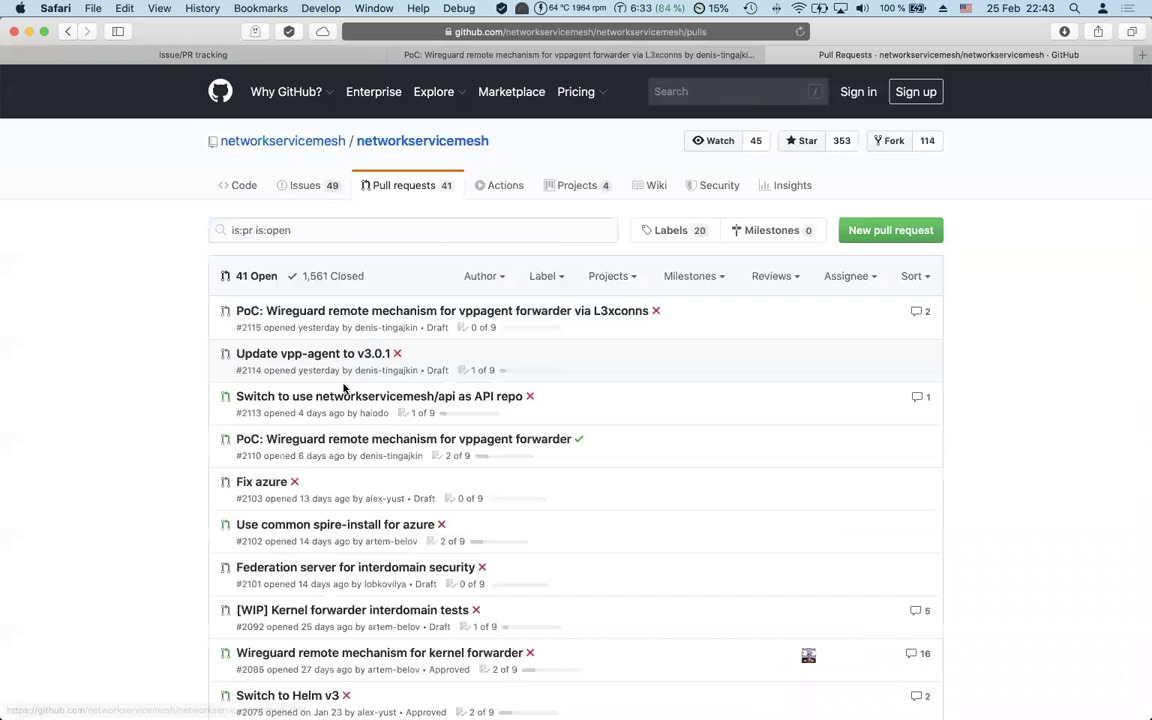
click(351, 357)
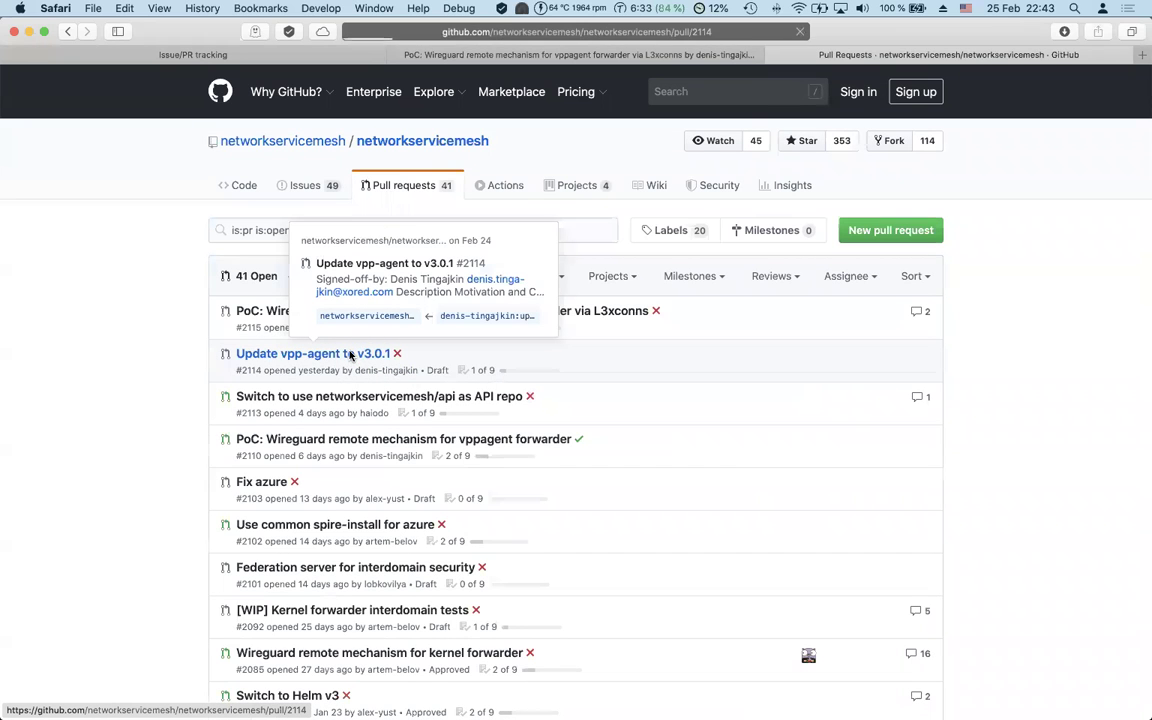
scroll(181, 584, down, 6)
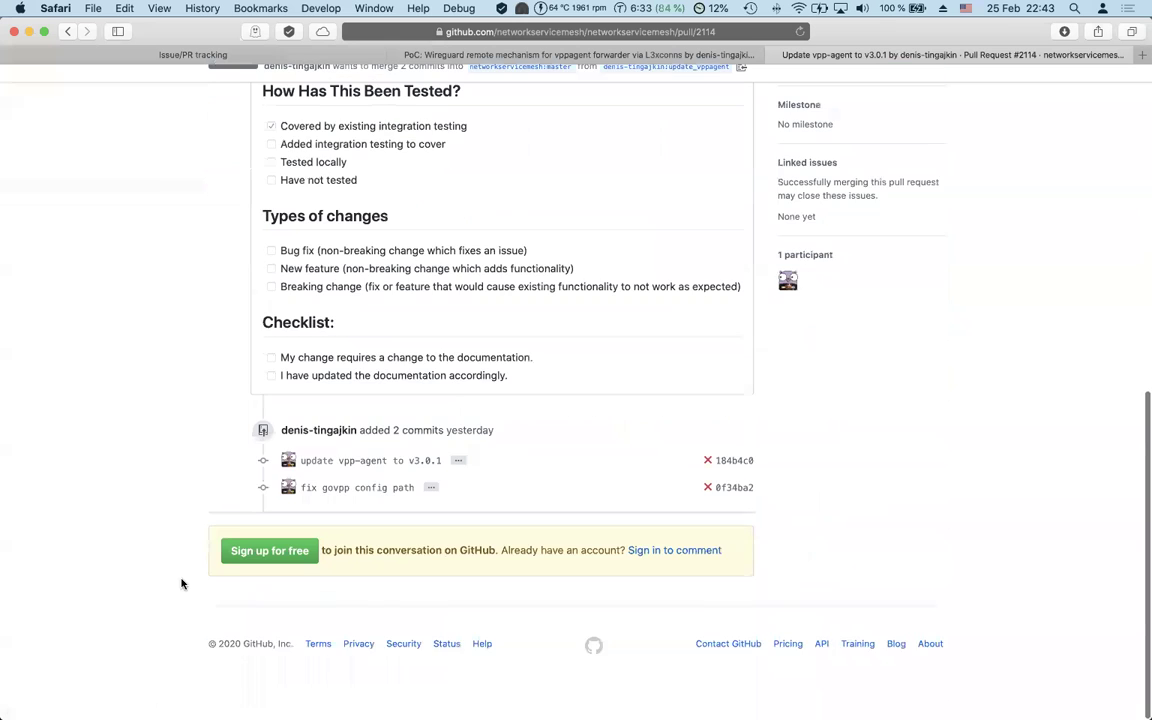
scroll(181, 584, up, 2)
scroll(331, 515, up, 10)
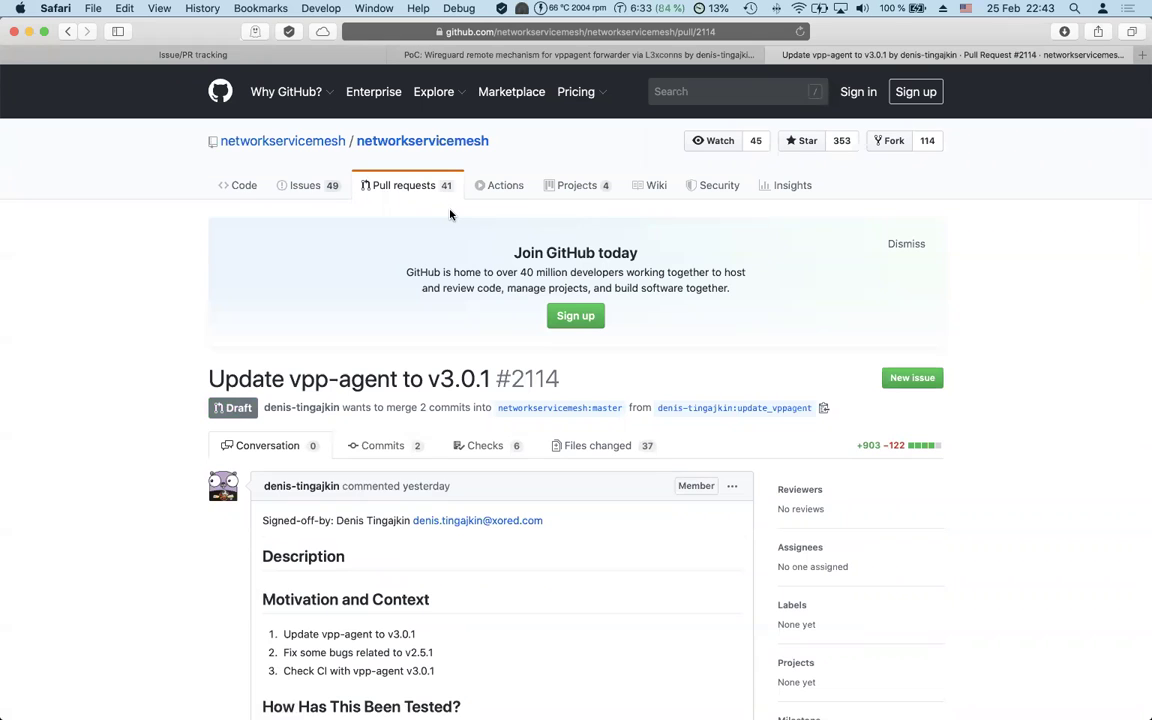
scroll(254, 489, down, 1)
scroll(252, 489, down, 4)
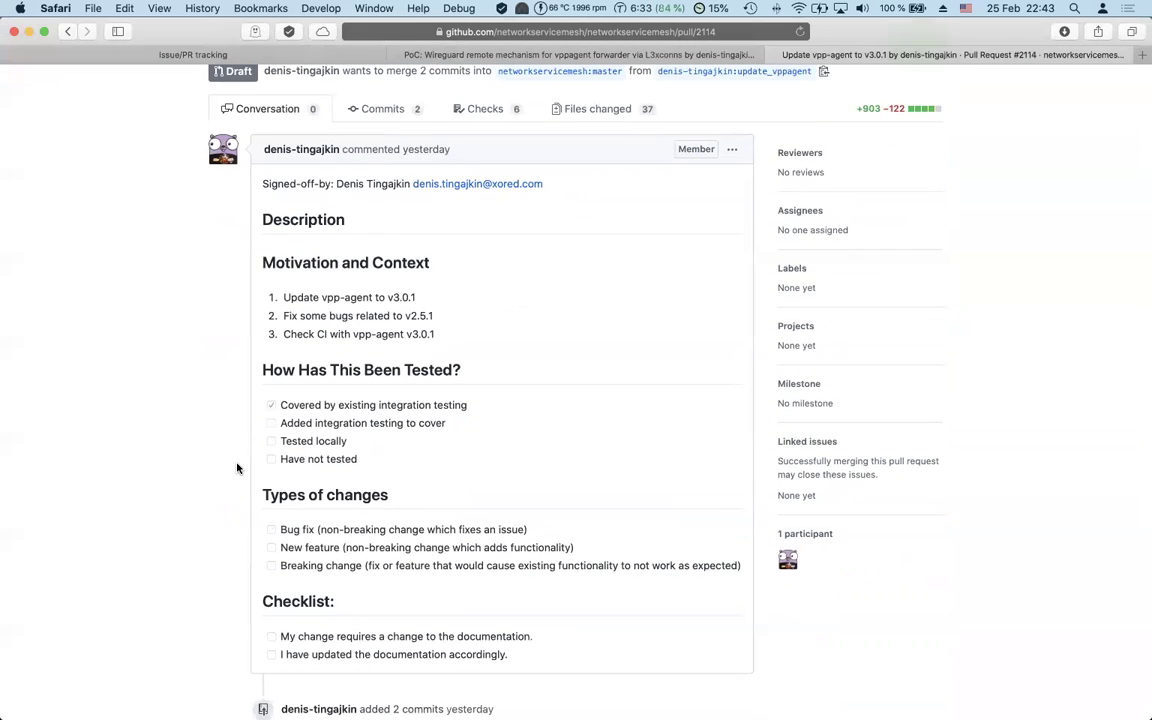
scroll(237, 468, down, 2)
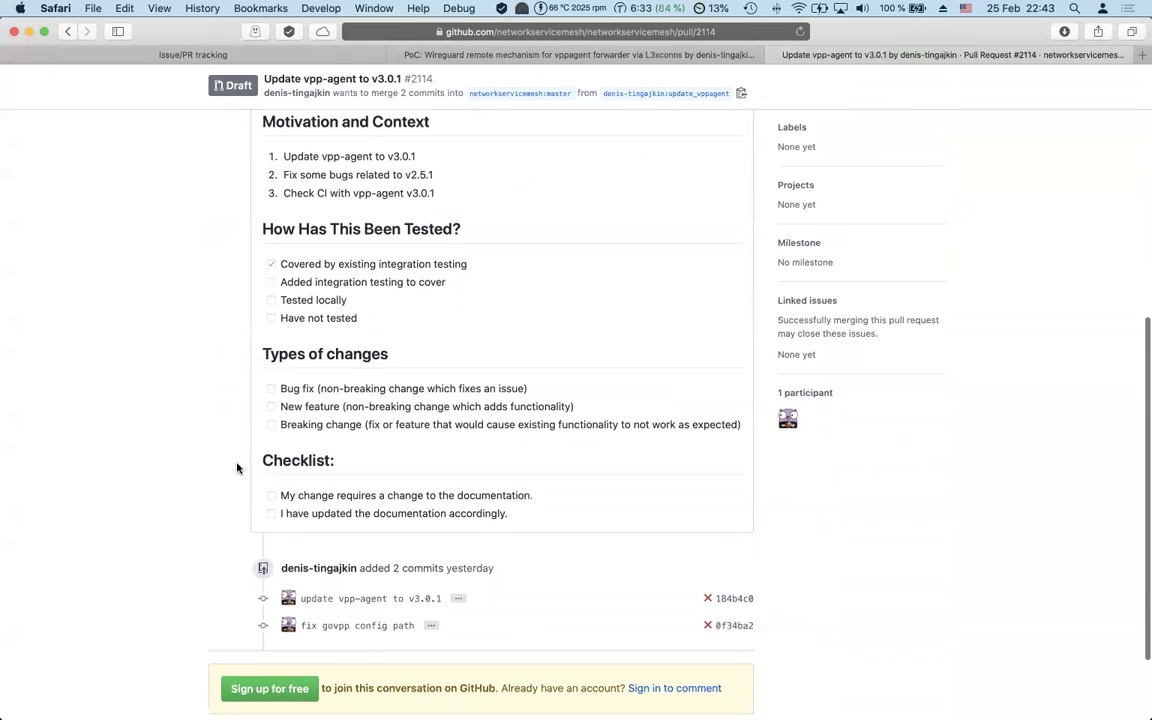
scroll(237, 468, down, 1)
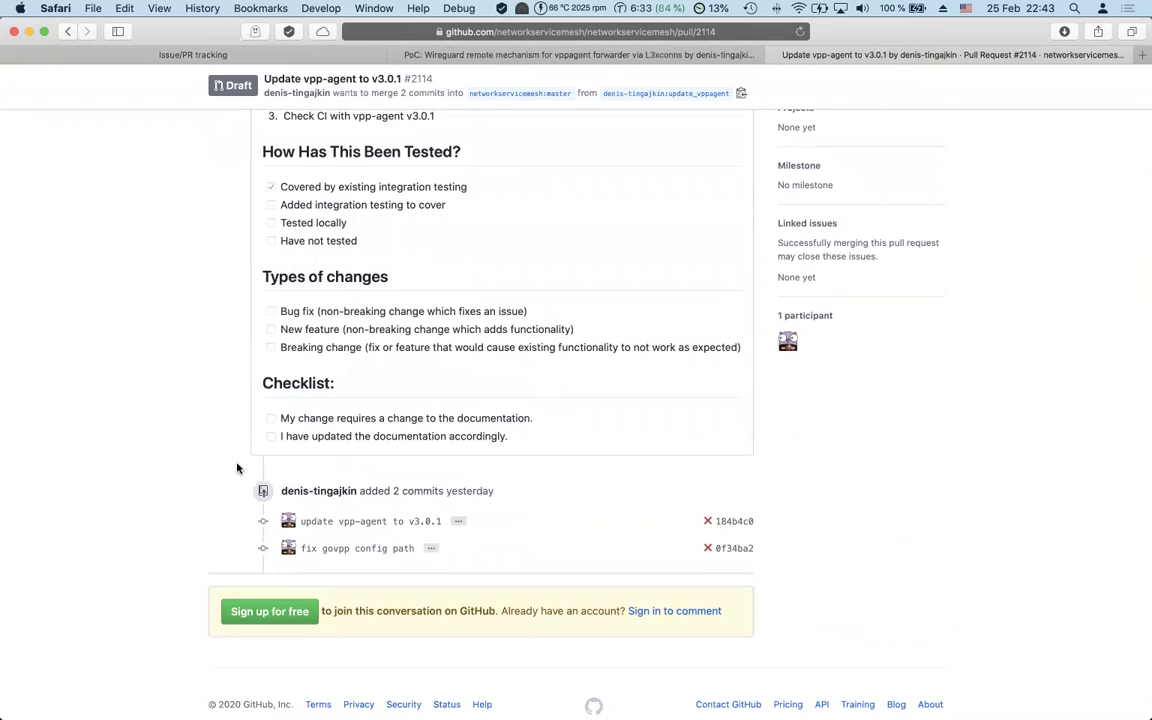
scroll(237, 468, up, 5)
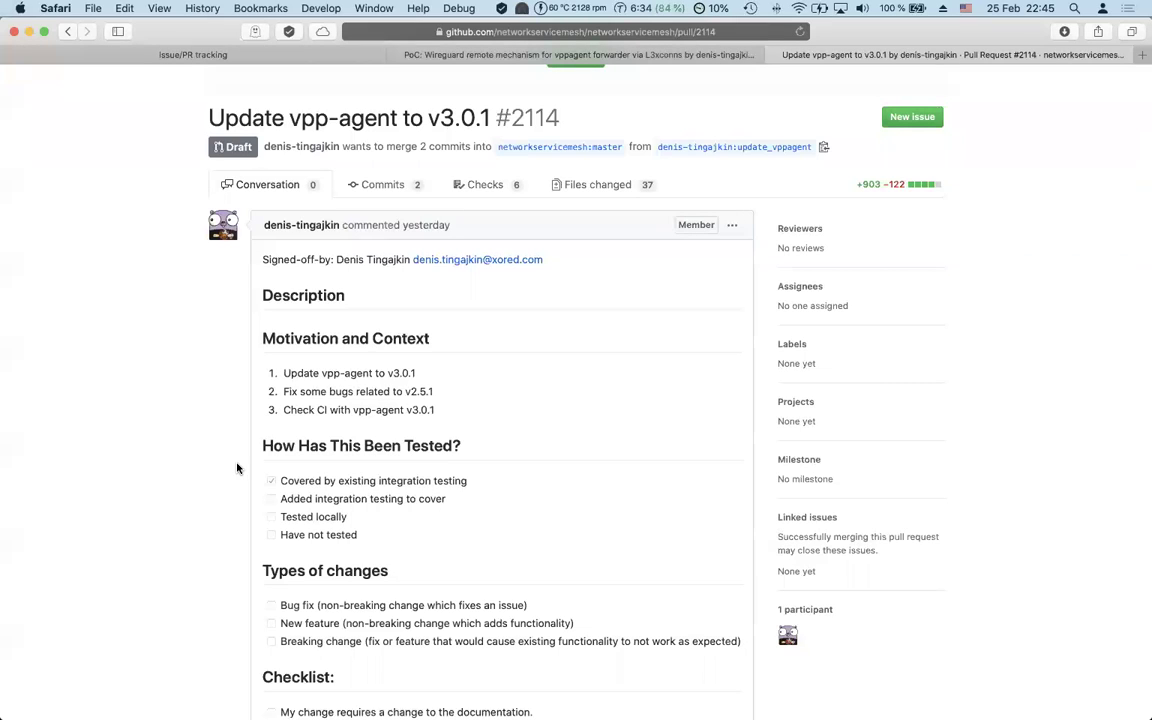
Step: Return to the Issue/PR tracking board and search the cards available to add for "vpp"
click(422, 50)
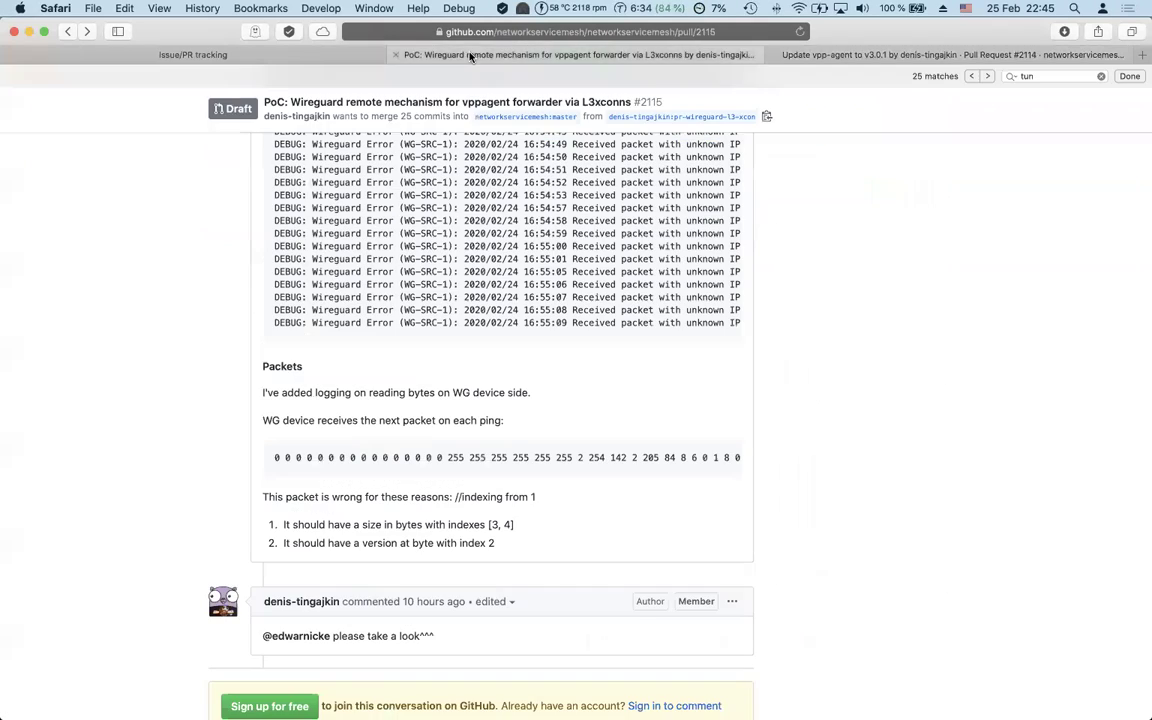
click(304, 52)
scroll(200, 330, up, 5)
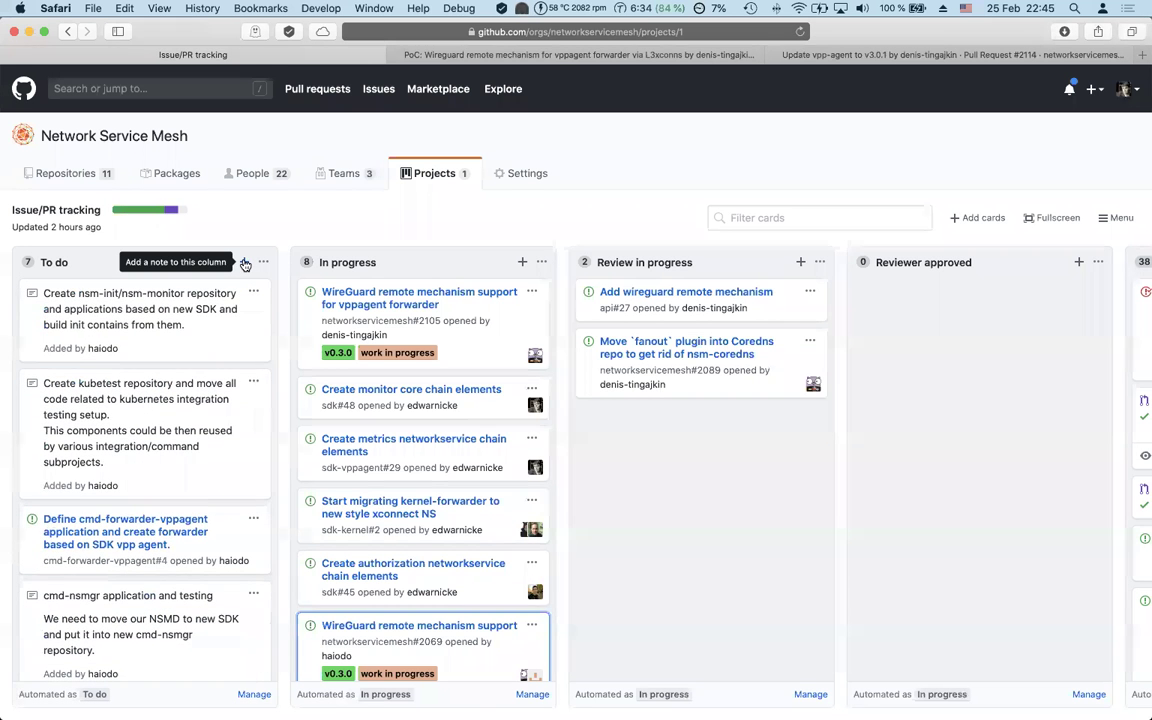
scroll(221, 392, down, 2)
scroll(221, 392, up, 2)
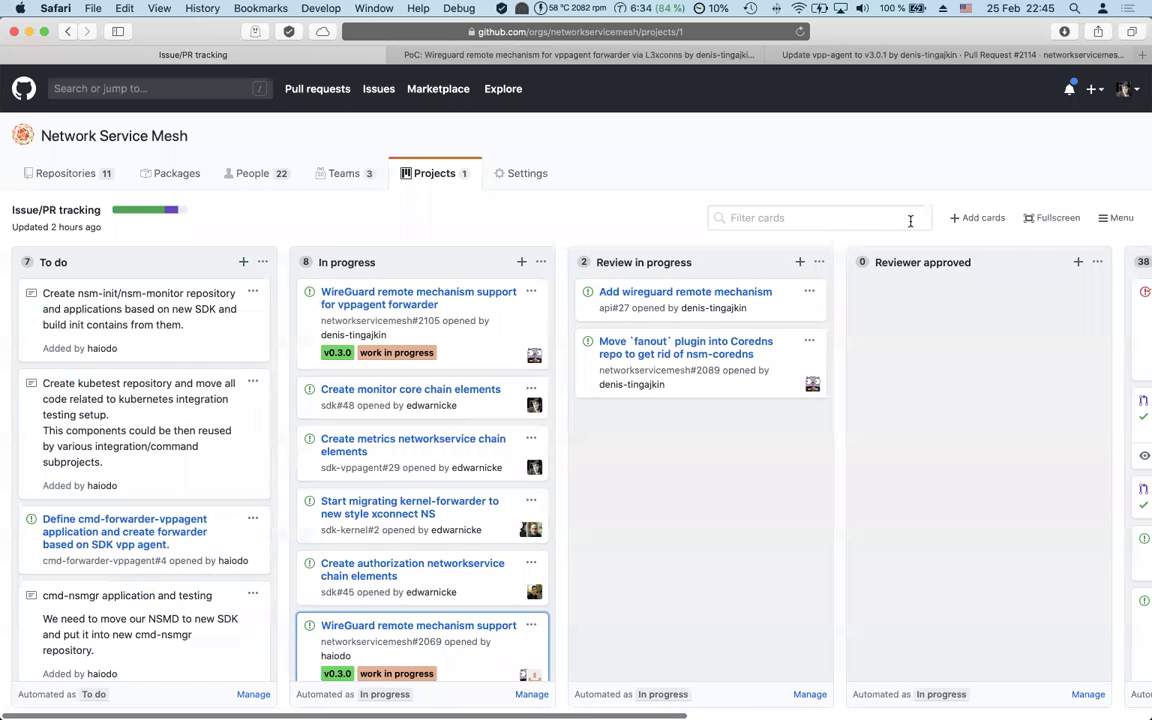
click(984, 218)
text(vpp)
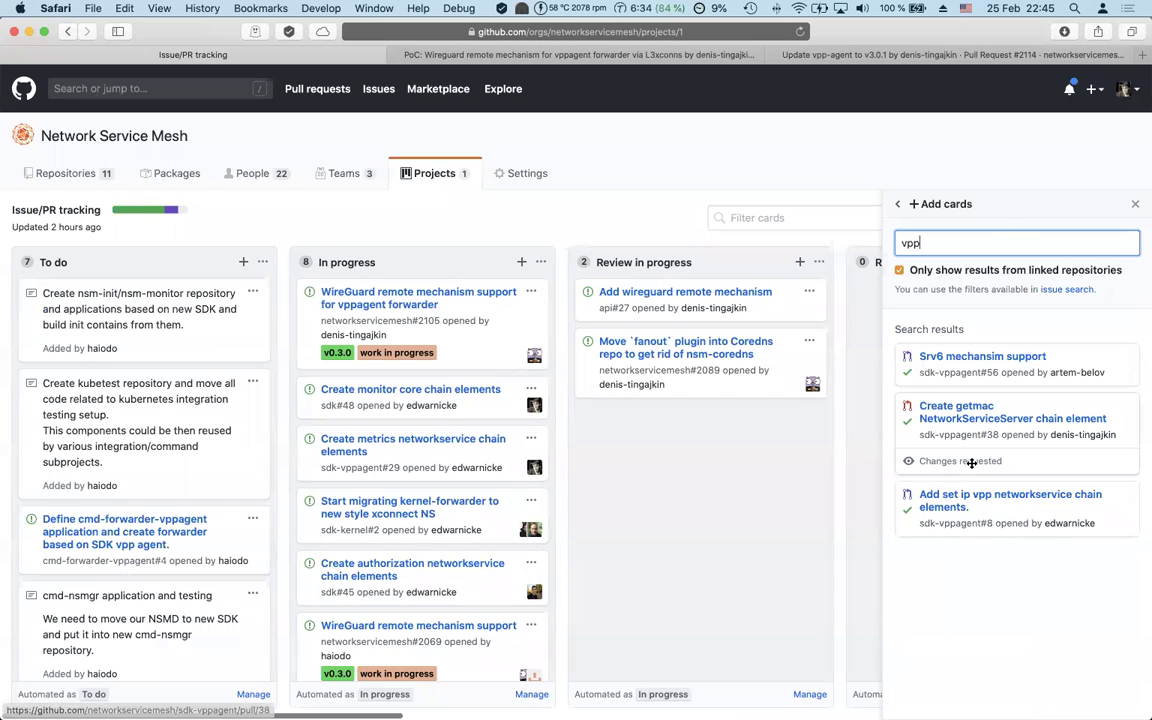
Step: Copy the number #2114 from its pull request and search for it among the addable cards without limiting results to linked repositories
double_click(908, 243)
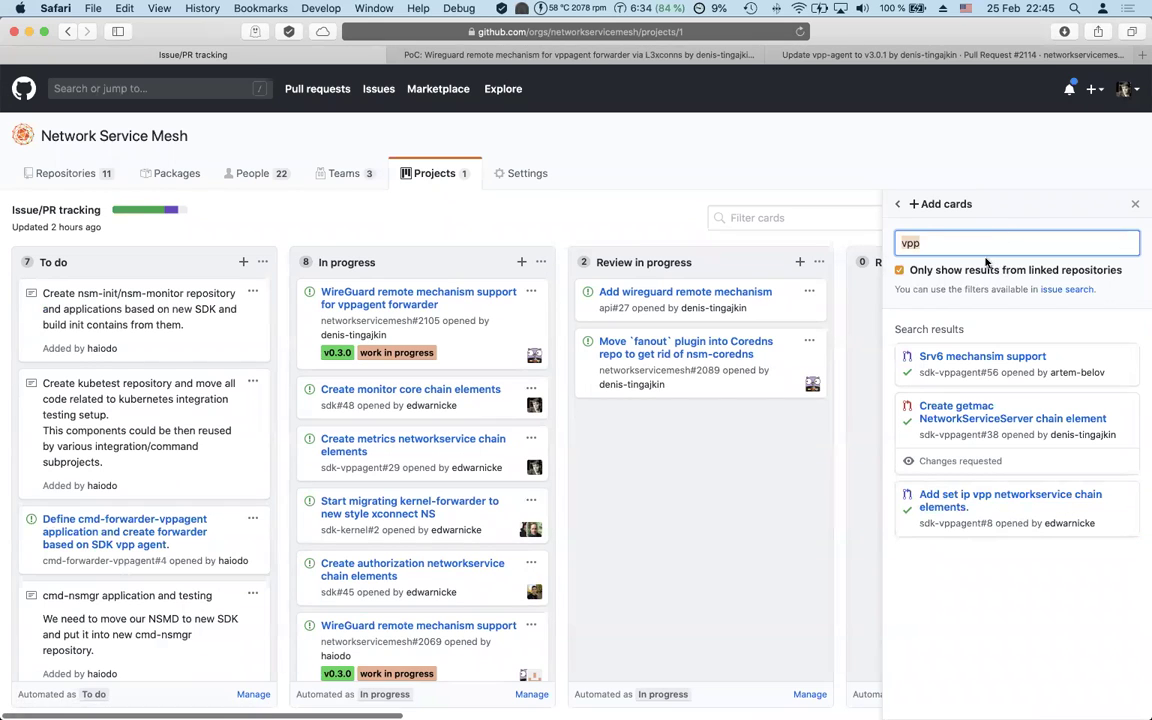
click(898, 57)
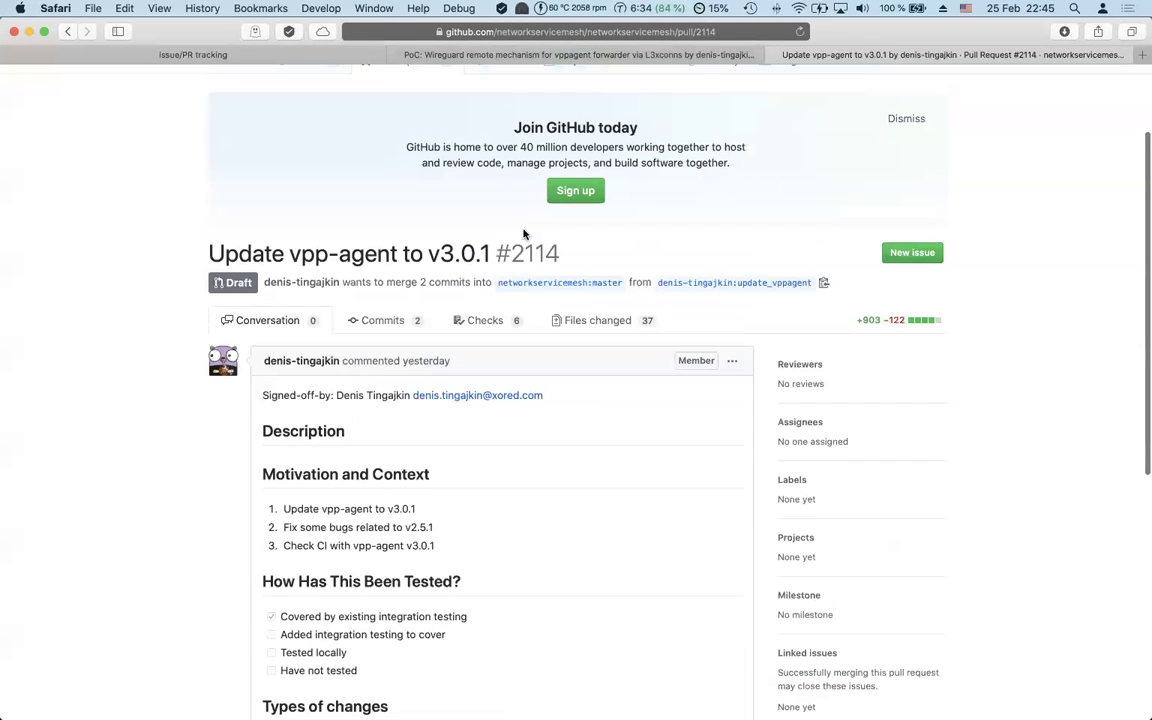
drag(566, 256, 495, 256)
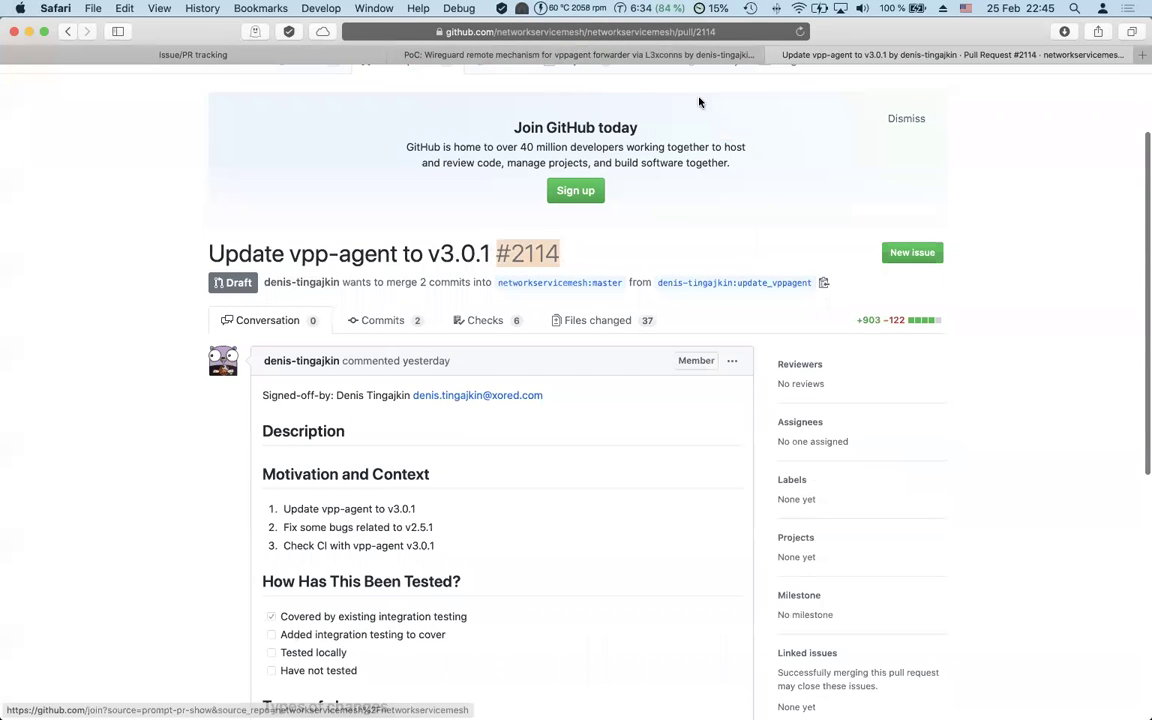
key(ctrl+c)
click(193, 54)
key(ctrl+v)
click(951, 271)
click(1088, 242)
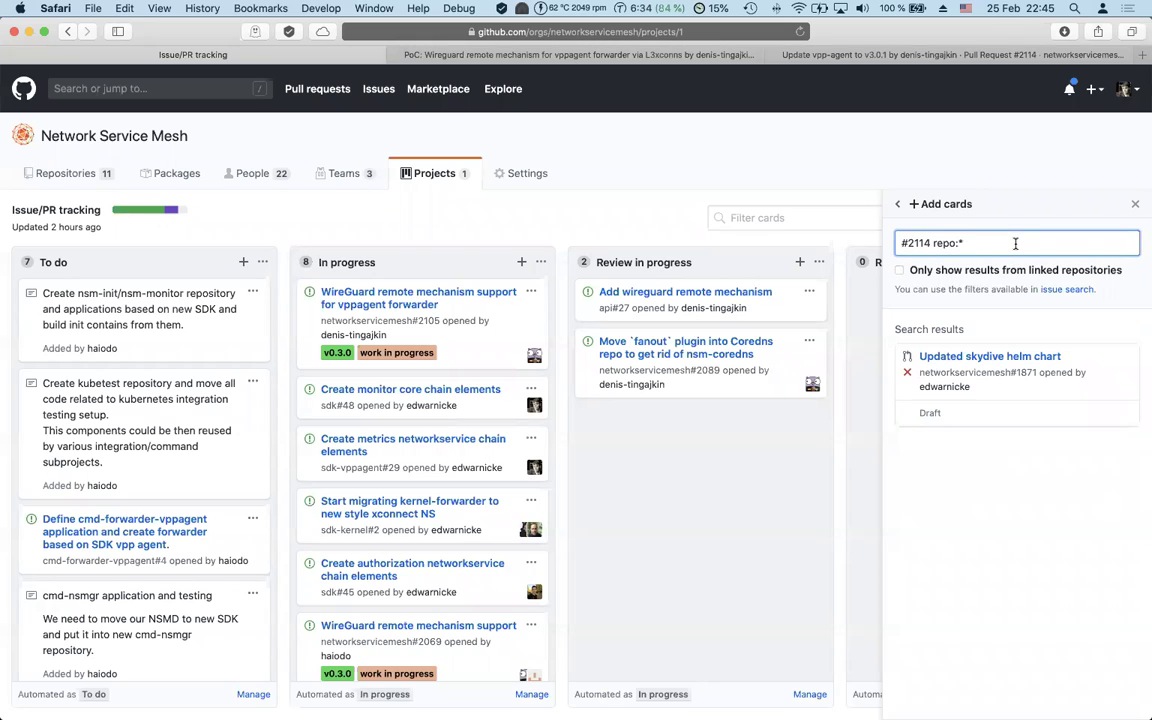
Step: Repeat the "vpp" card search with unlinked repositories included, and close the card search without adding anything
triple_click(969, 247)
text(vpp)
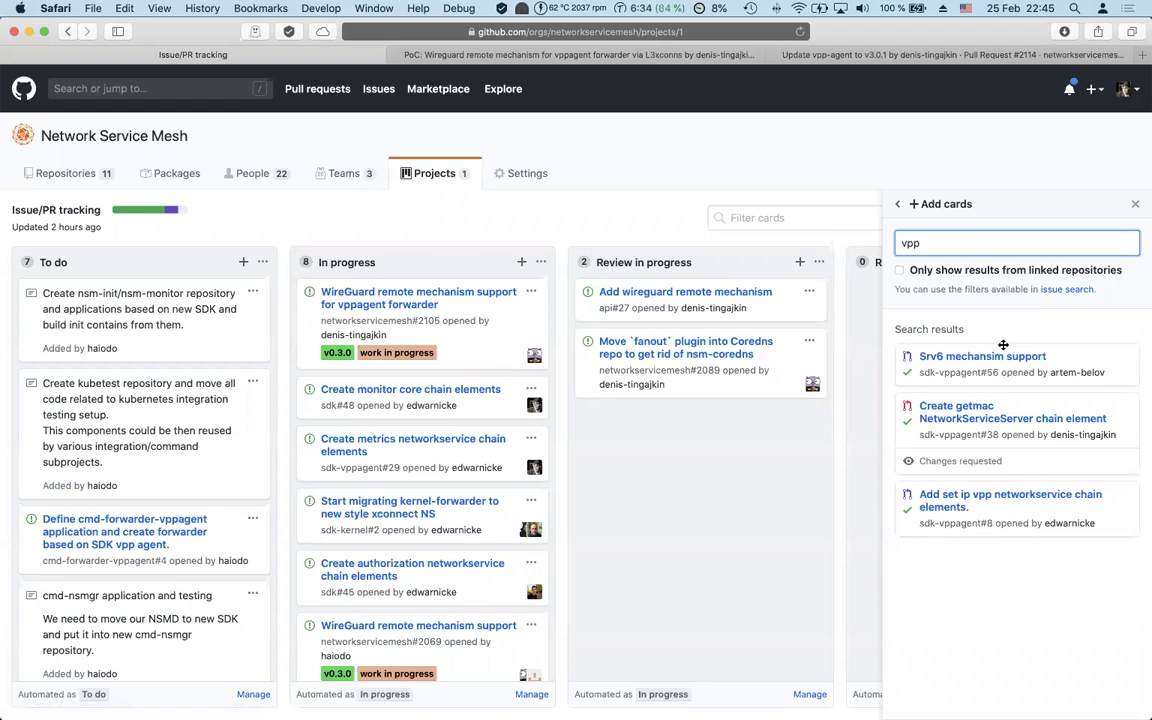
scroll(961, 425, down, 1)
click(1135, 203)
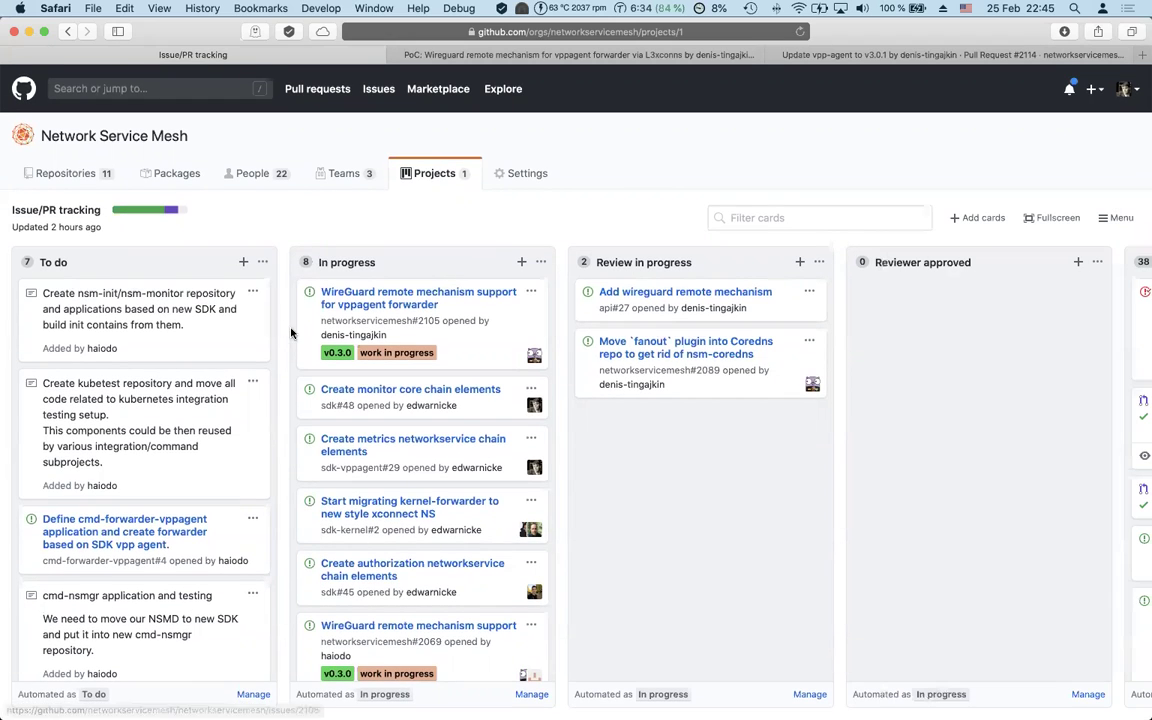
Step: Add the note "Update to VPP agent v3" to the To do column
click(243, 262)
text(Upd)
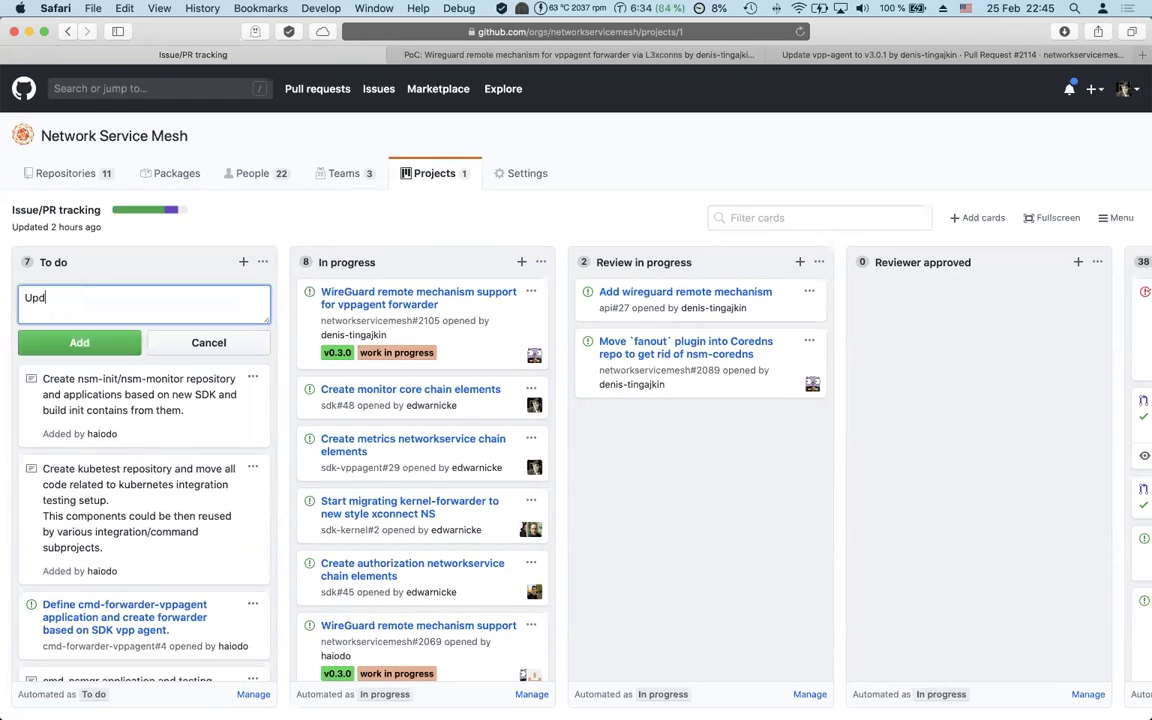
text(ate to VPP agent v3)
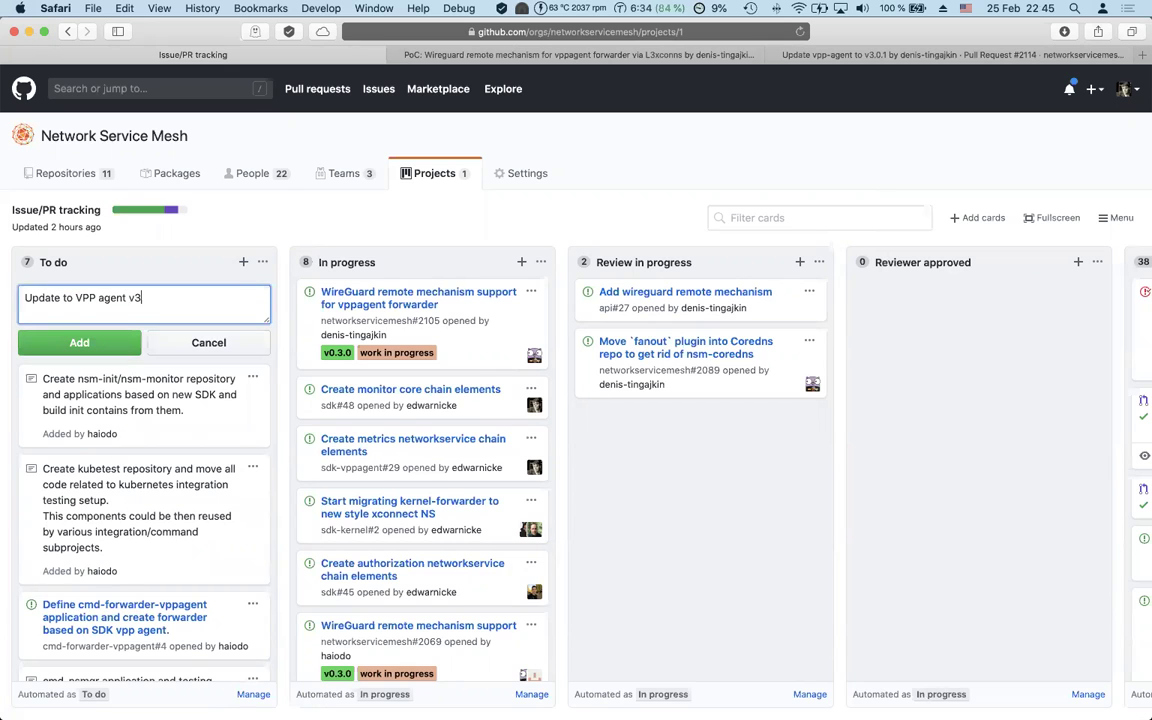
click(97, 343)
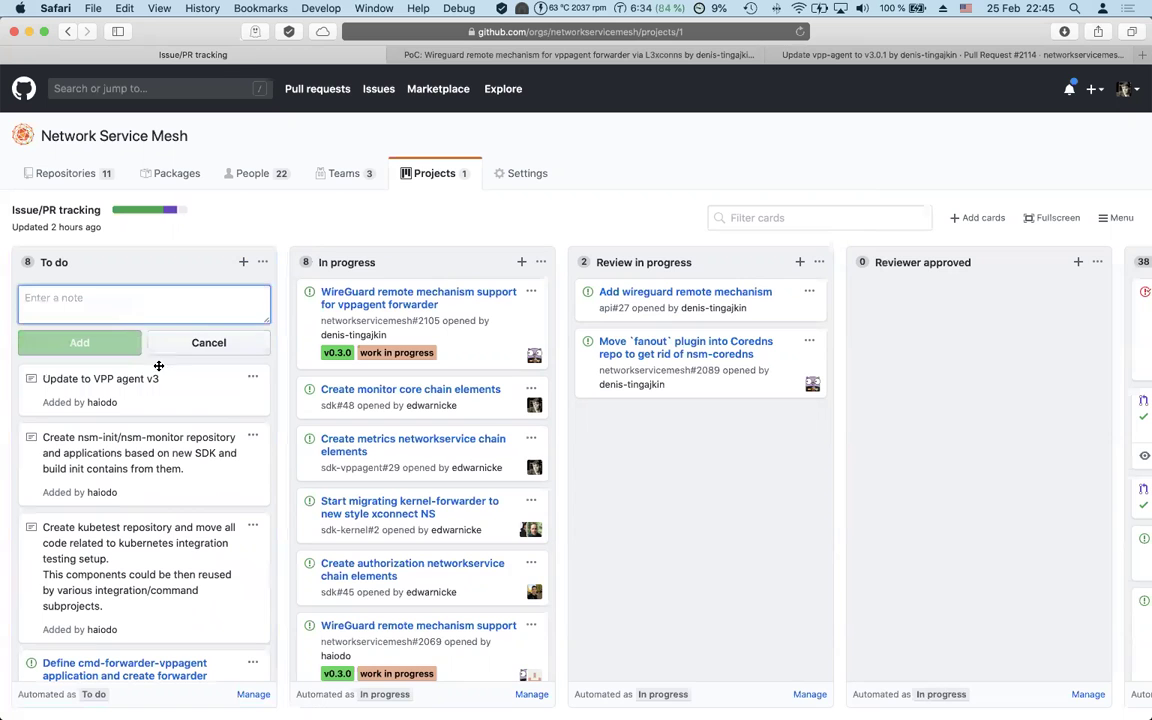
Step: Convert the "Update to VPP agent v3" note to an issue in the networkservicemesh repository, using its title as the body text
click(253, 379)
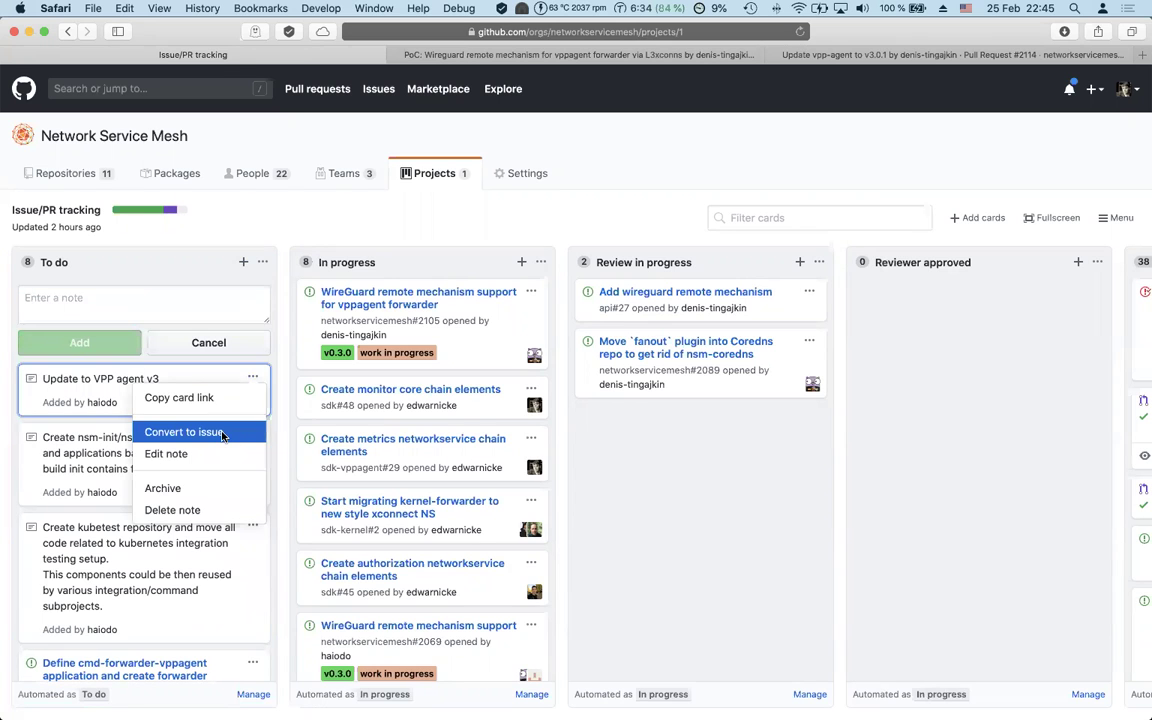
click(222, 432)
click(563, 218)
text(network)
click(506, 321)
click(501, 308)
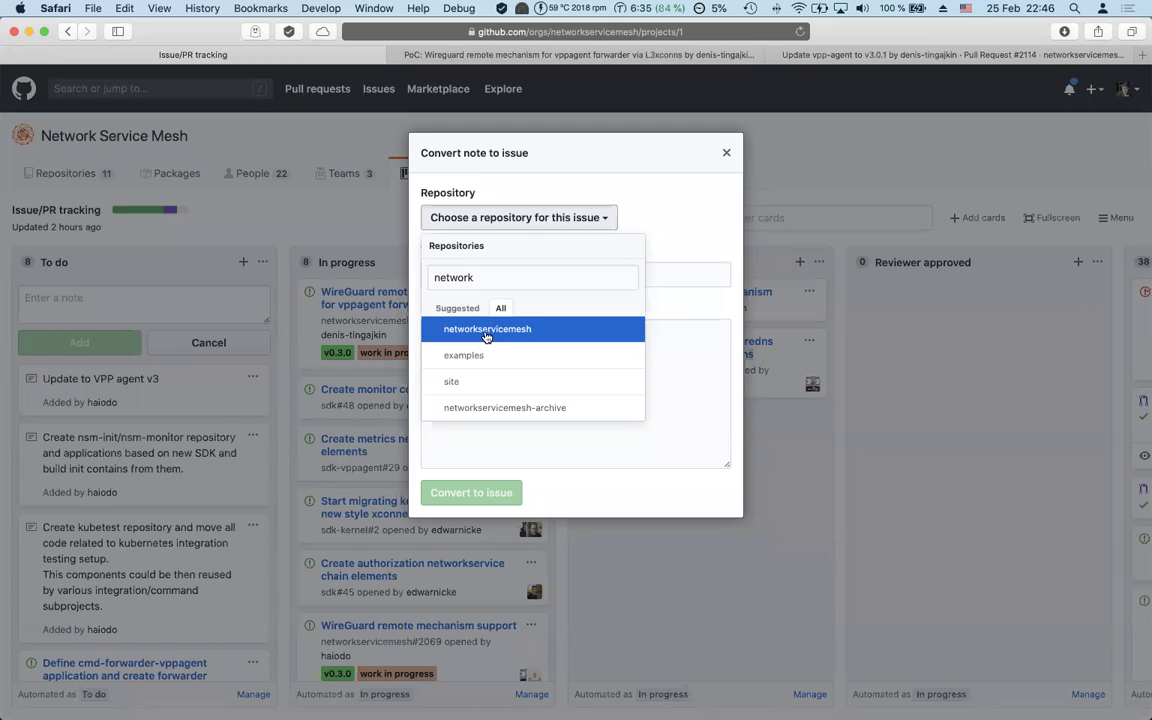
click(486, 330)
click(532, 375)
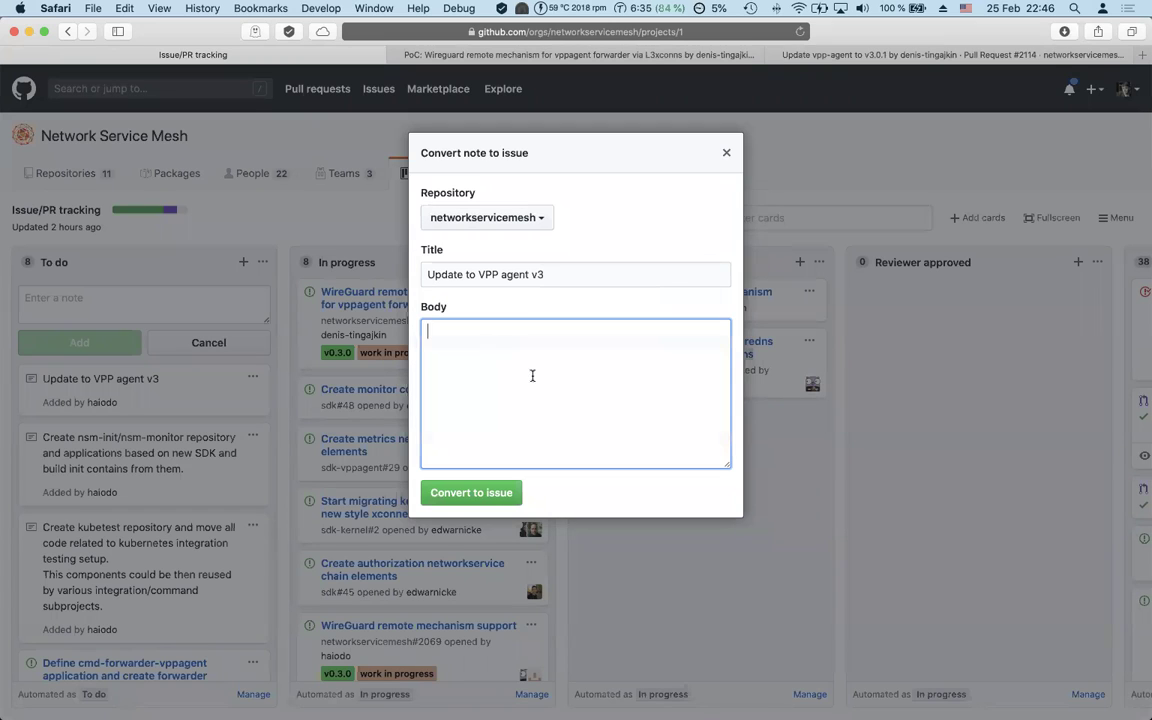
triple_click(564, 280)
key(super+v)
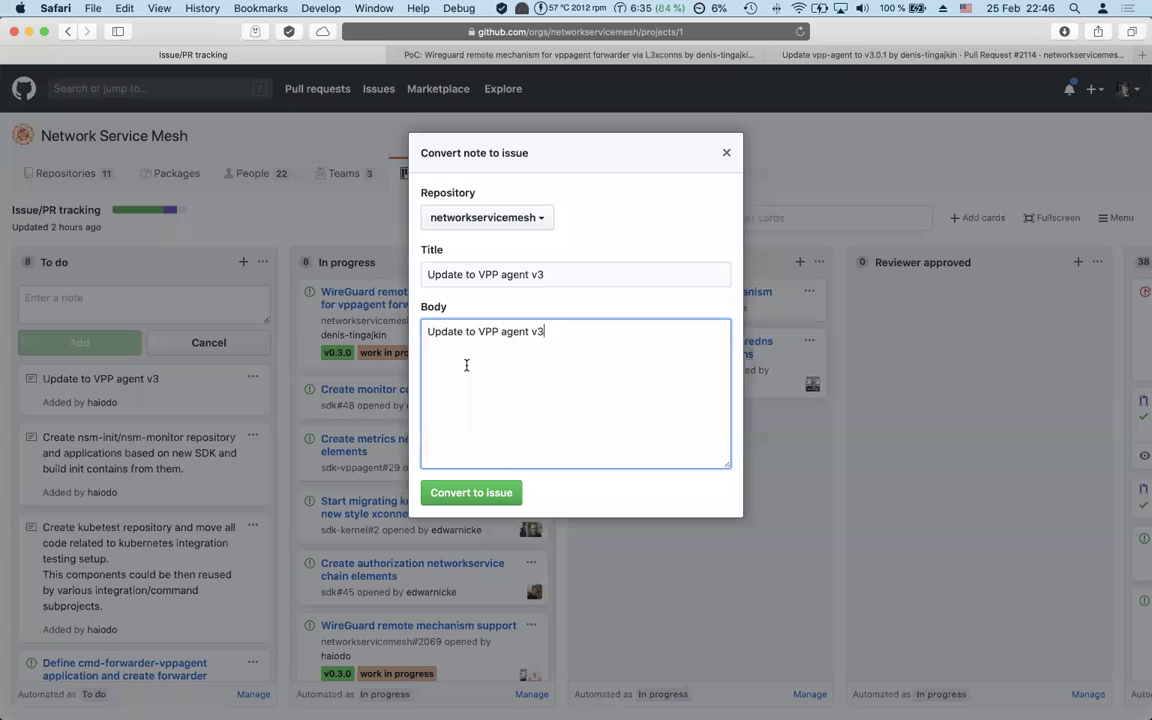
click(463, 489)
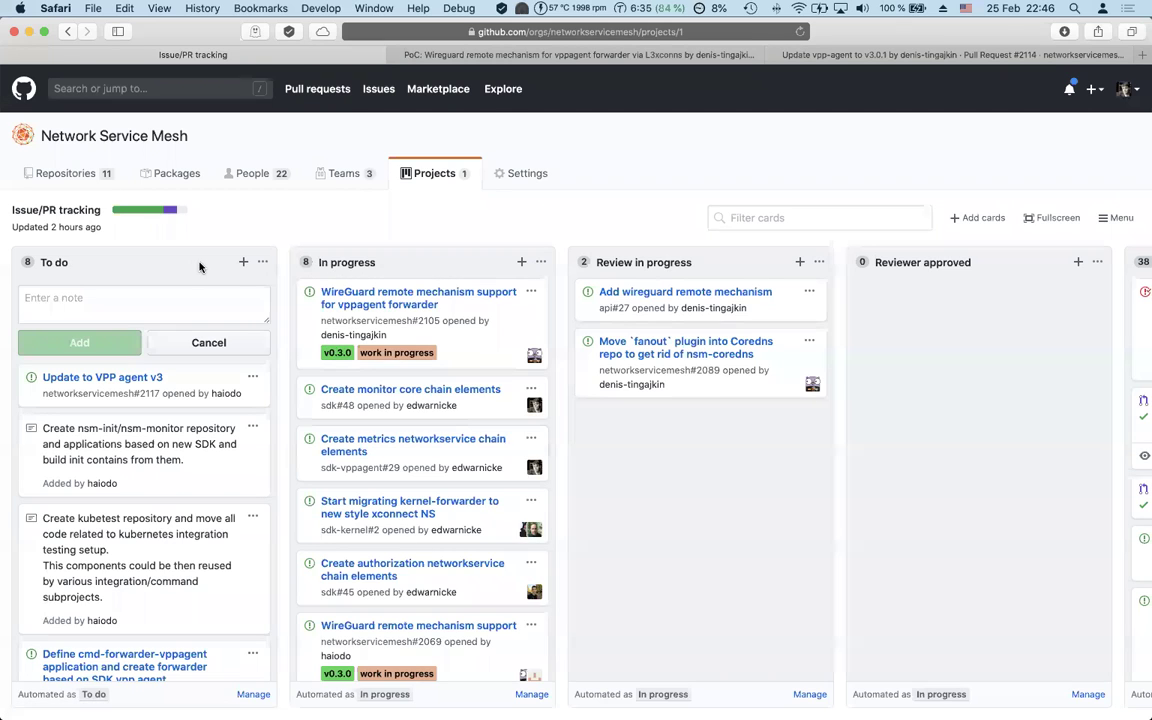
Step: Assign the "Update to VPP agent v3" issue to the author of pull request #2114 and move its card to the In progress column
click(240, 345)
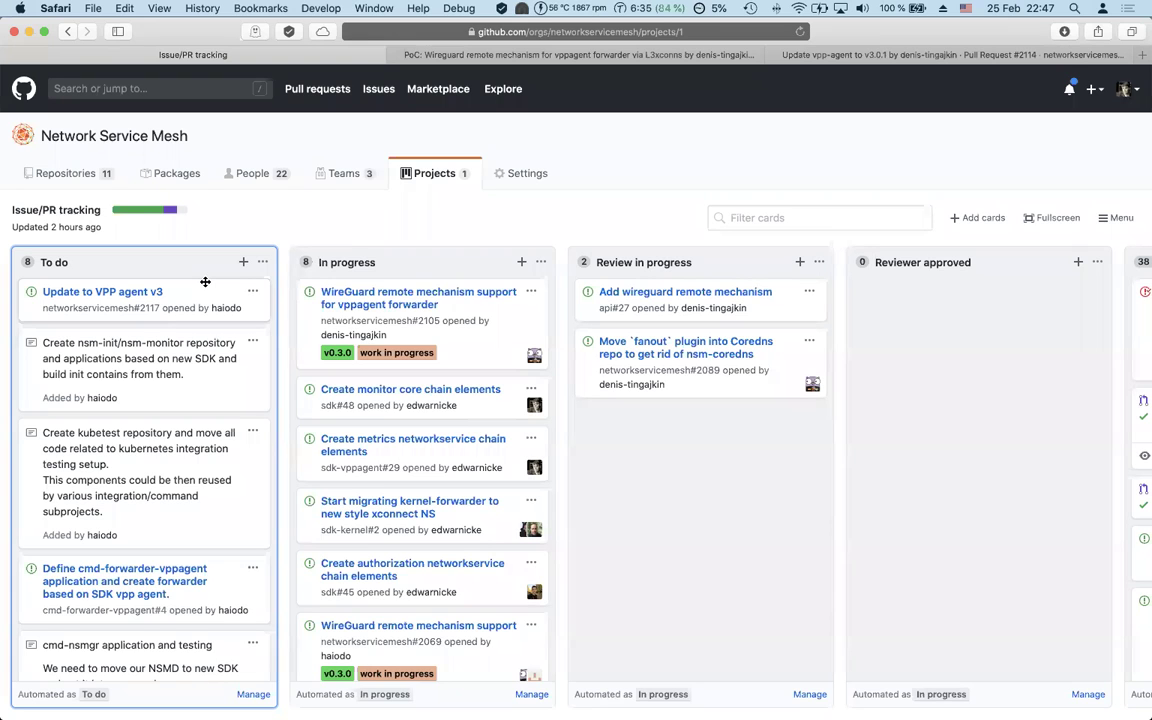
click(230, 296)
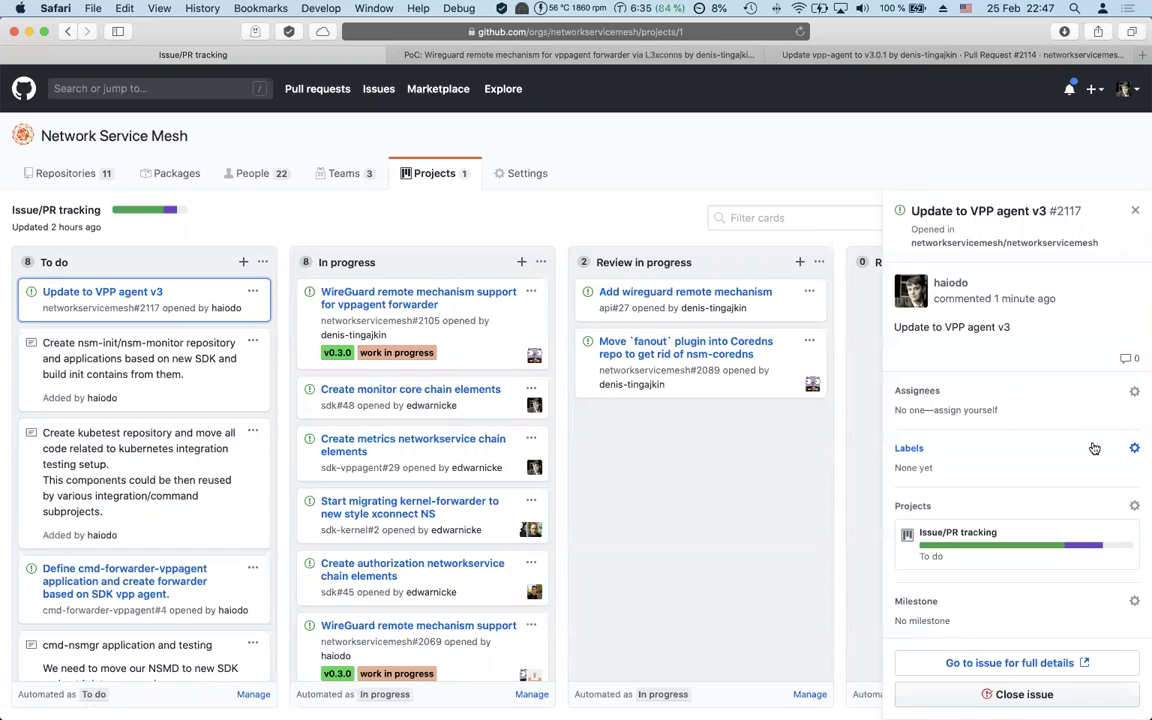
click(1134, 394)
text(denis)
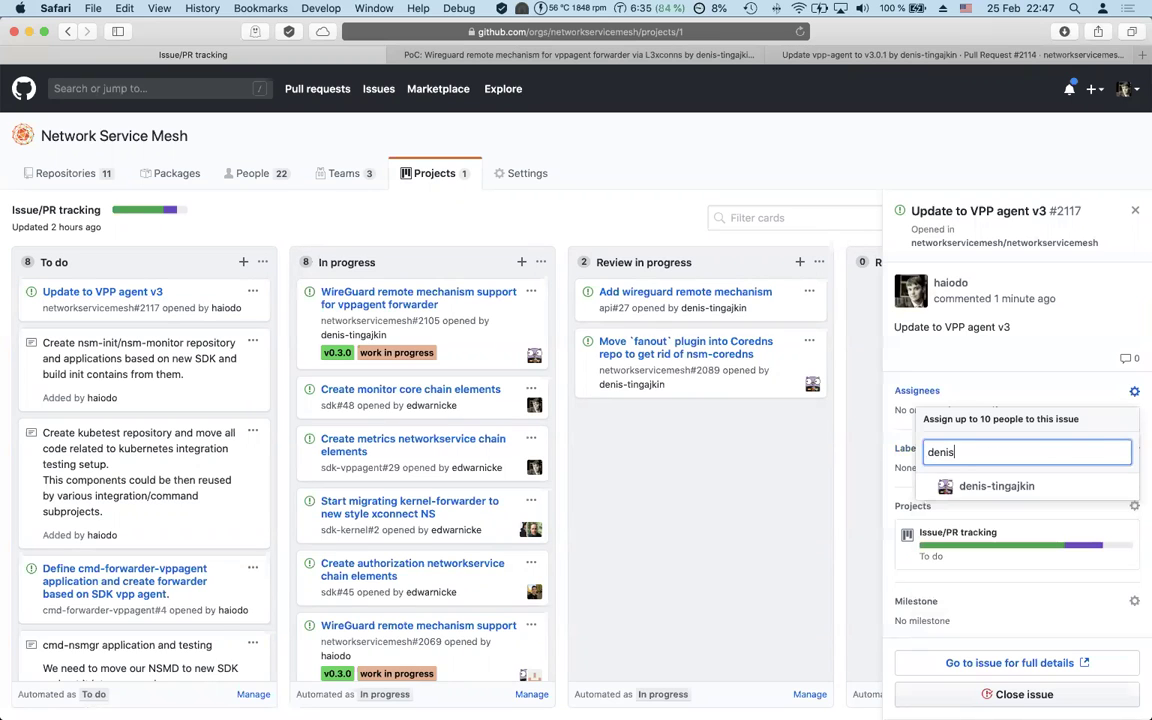
click(1047, 487)
click(862, 149)
drag(192, 298, 470, 284)
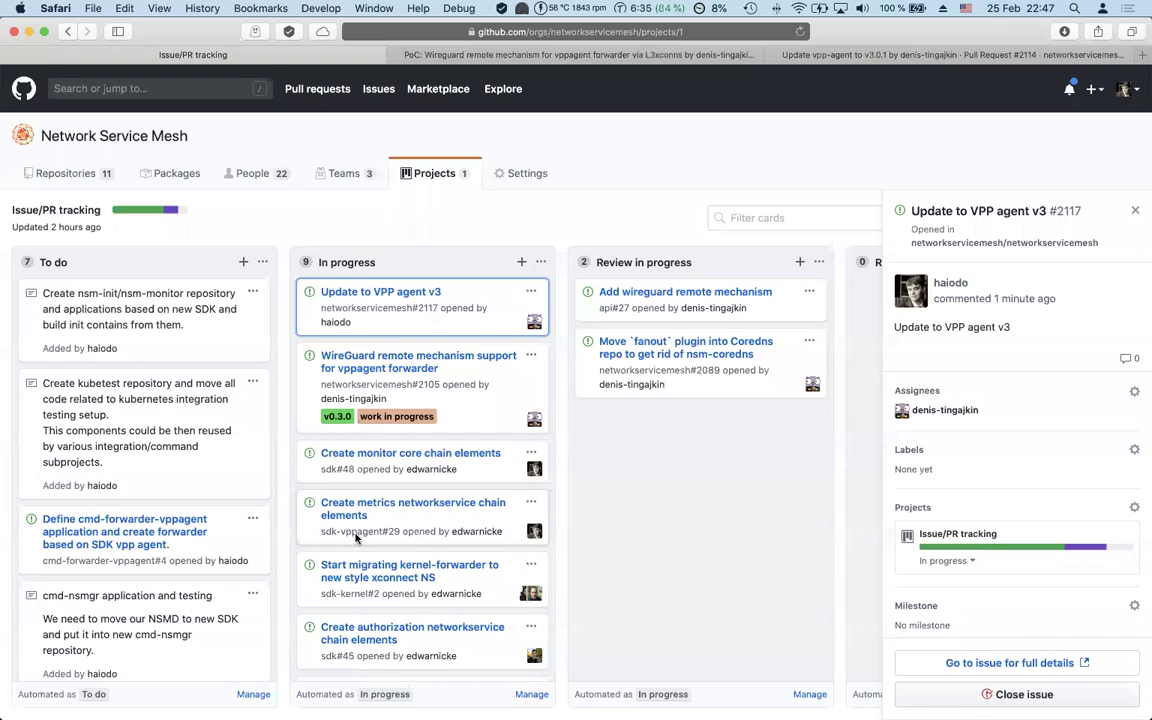
Step: Open the list of open pull requests in the networkservicemesh organization's sdk repository
click(578, 54)
scroll(250, 288, up, 20)
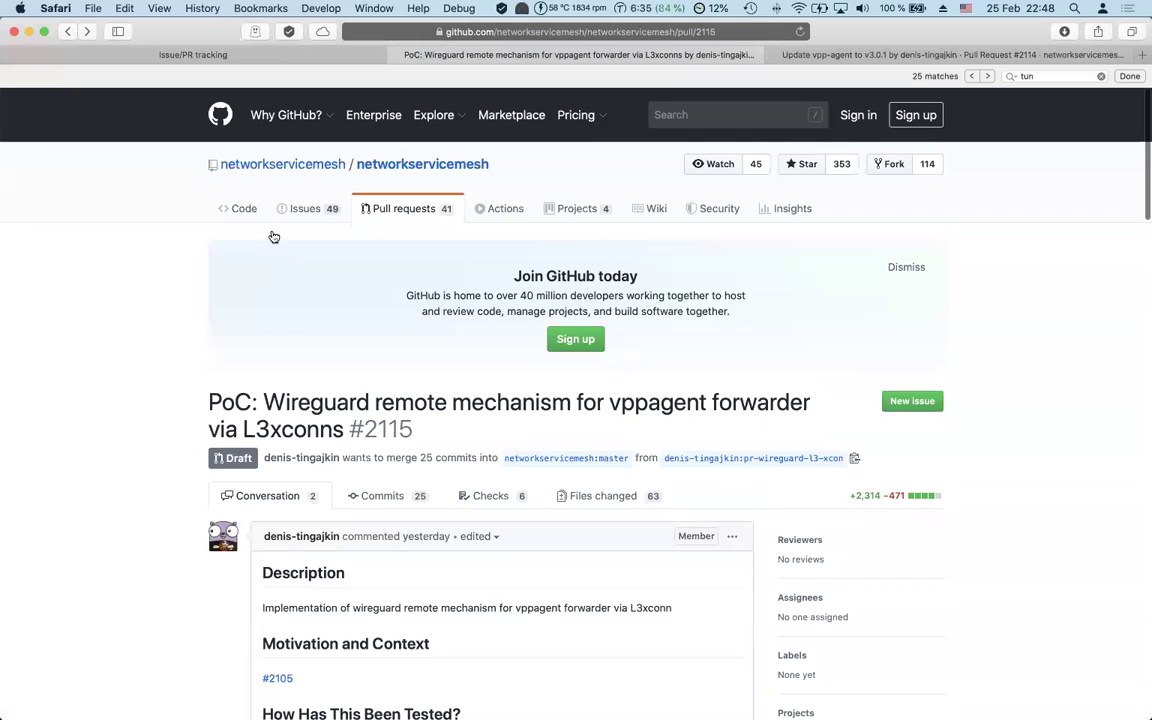
click(272, 163)
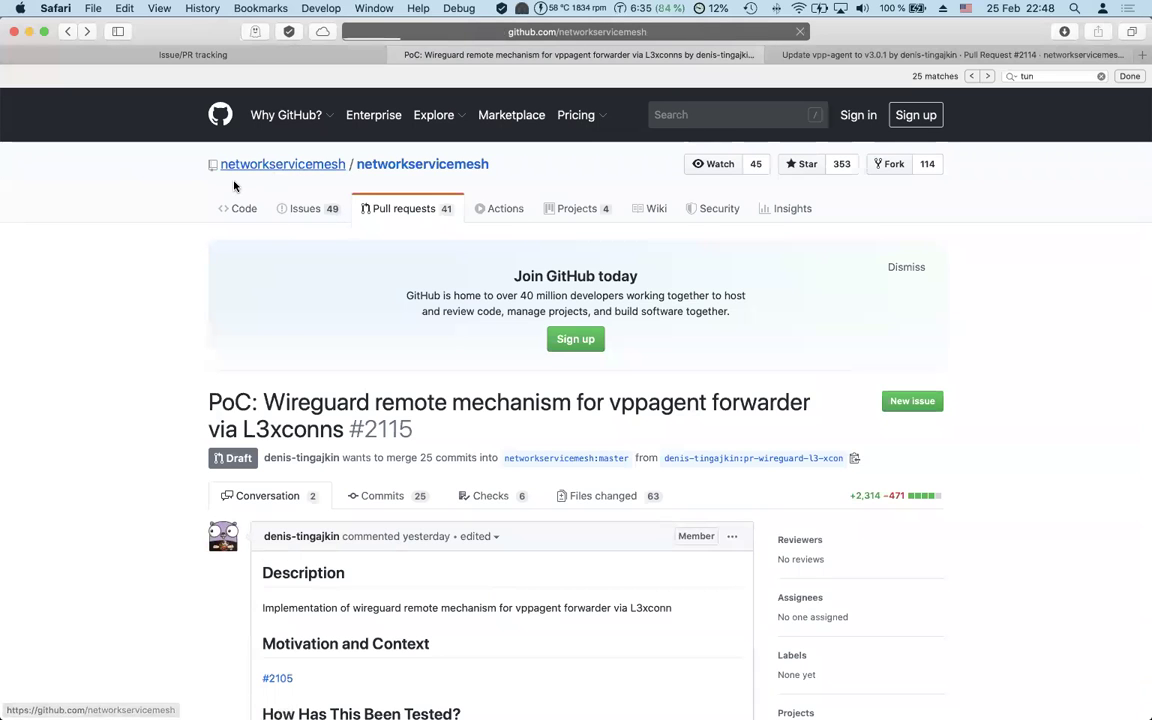
scroll(192, 309, down, 5)
scroll(192, 309, down, 5)
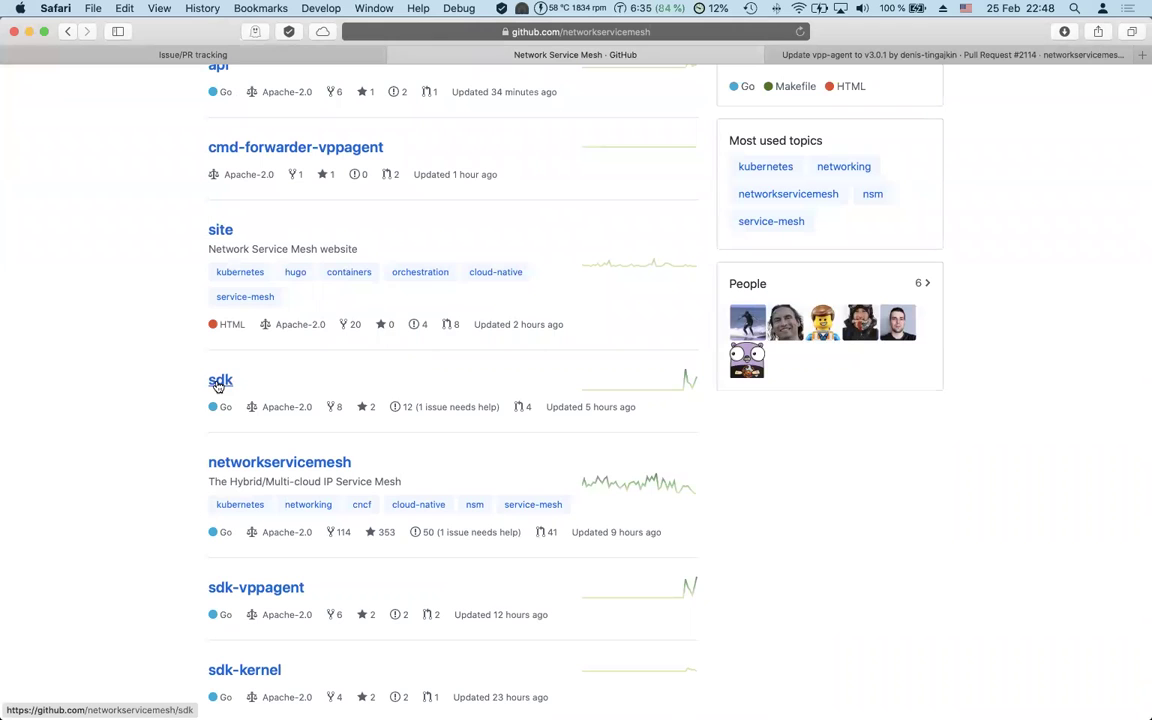
click(219, 383)
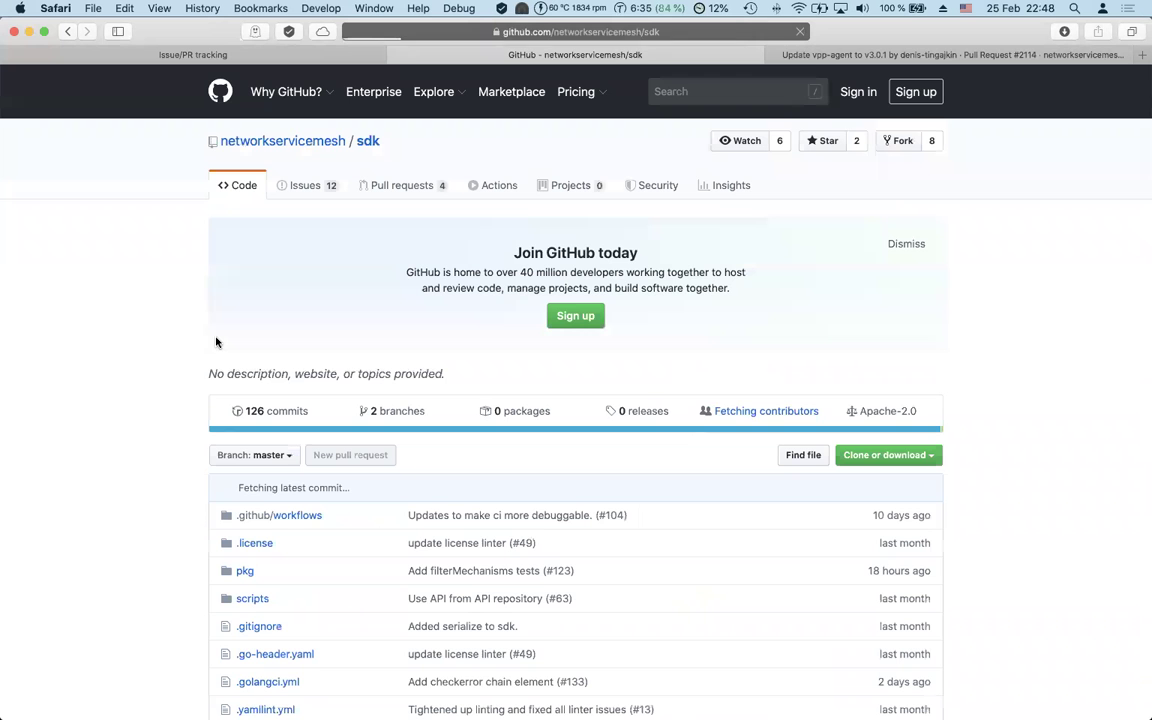
scroll(181, 425, down, 10)
scroll(181, 425, up, 10)
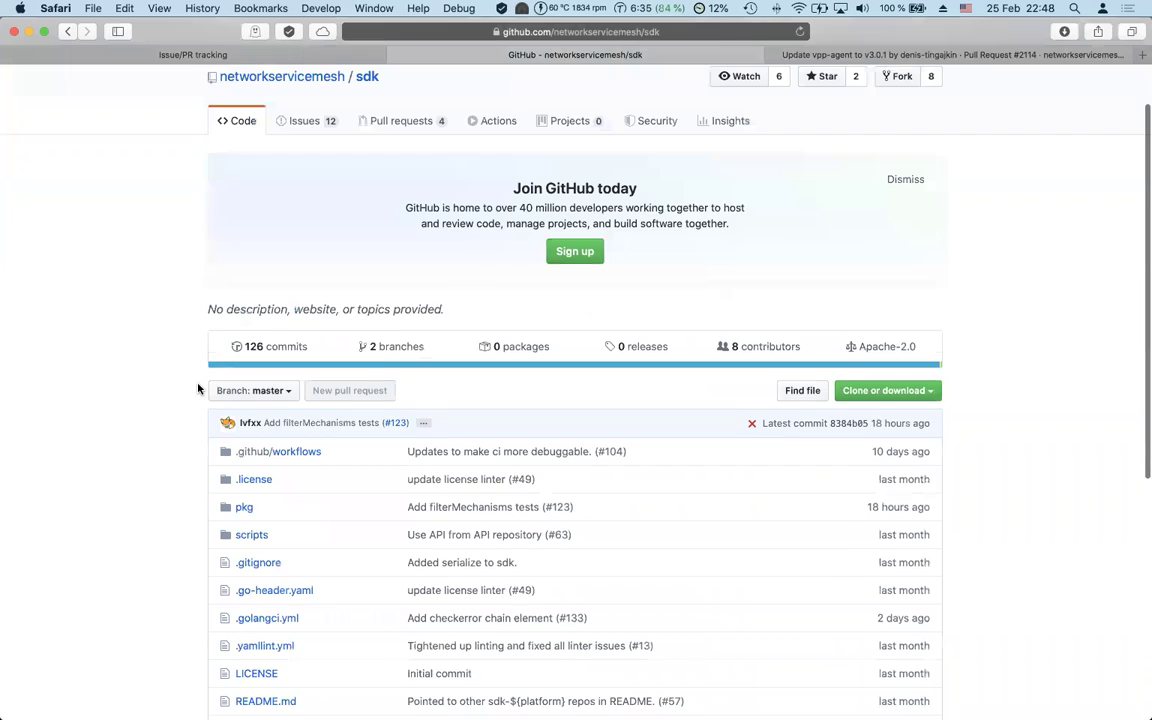
click(378, 172)
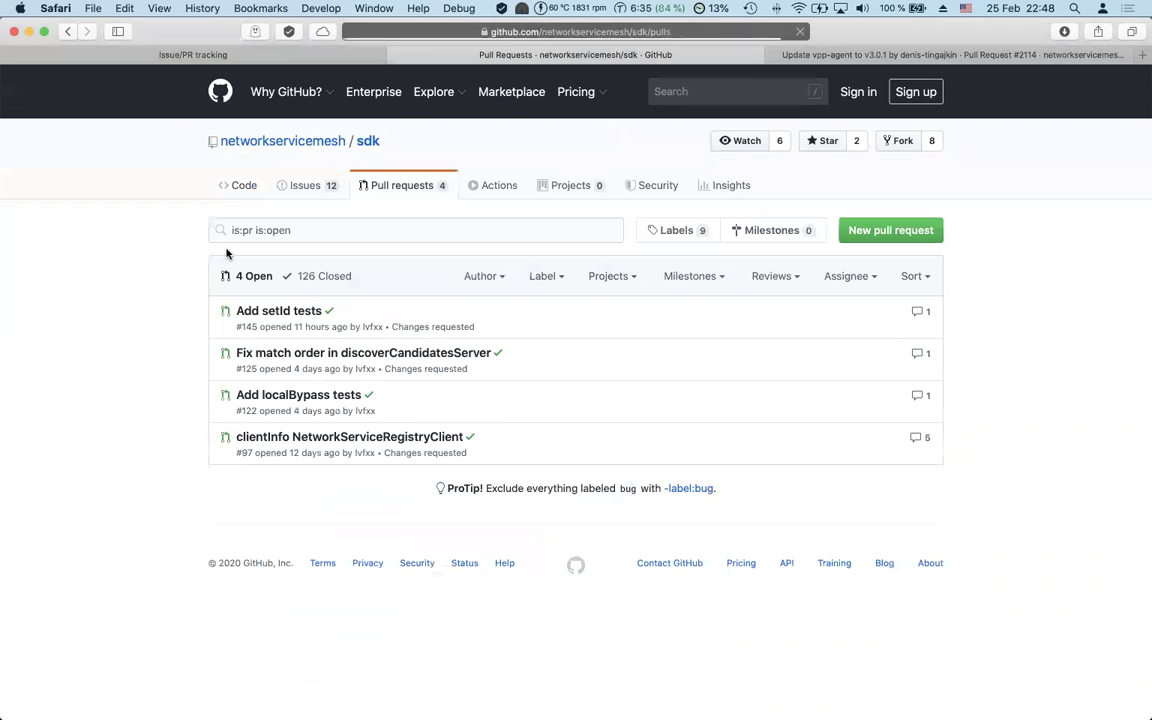
Step: Examine the client test changes in client_test.go of the "Add setId tests" pull request #145
click(267, 312)
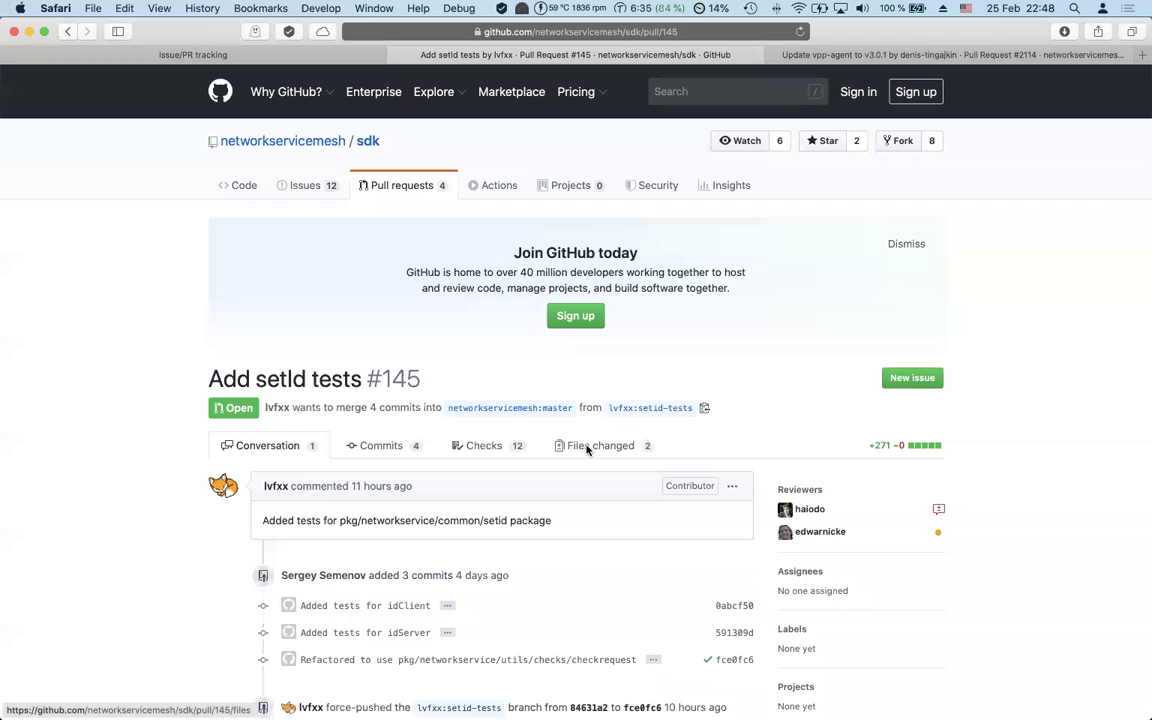
click(586, 445)
scroll(177, 505, down, 5)
scroll(177, 515, down, 5)
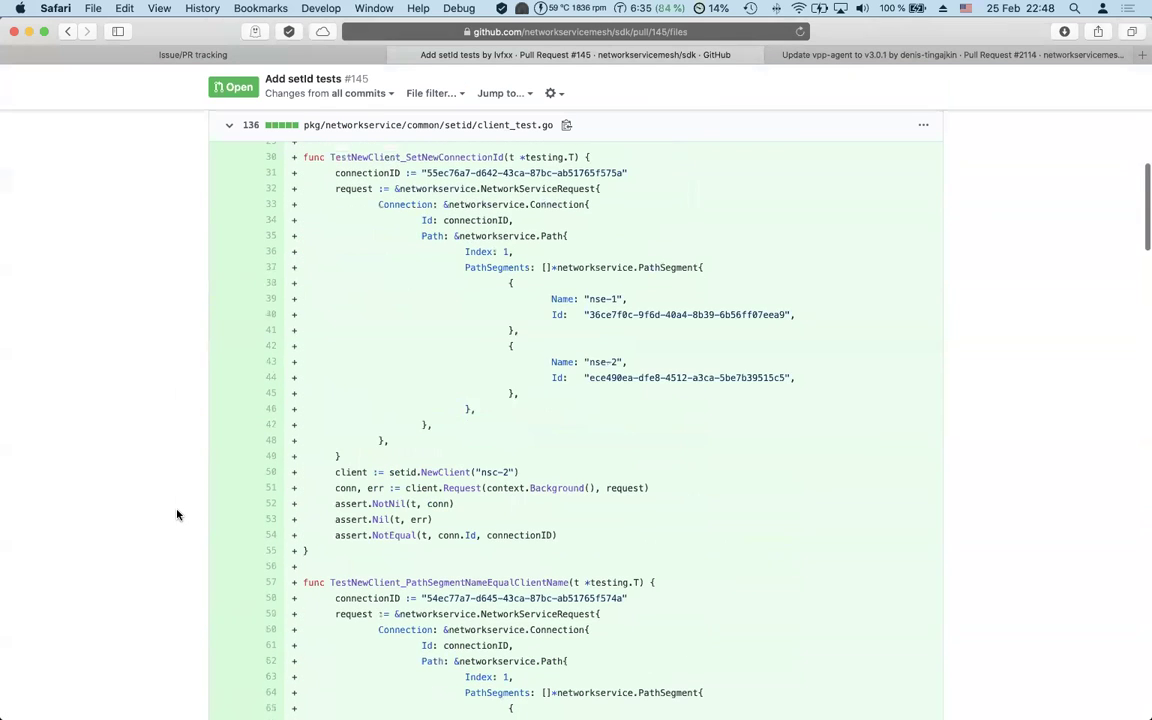
scroll(177, 515, down, 5)
scroll(177, 515, up, 3)
scroll(177, 515, up, 3)
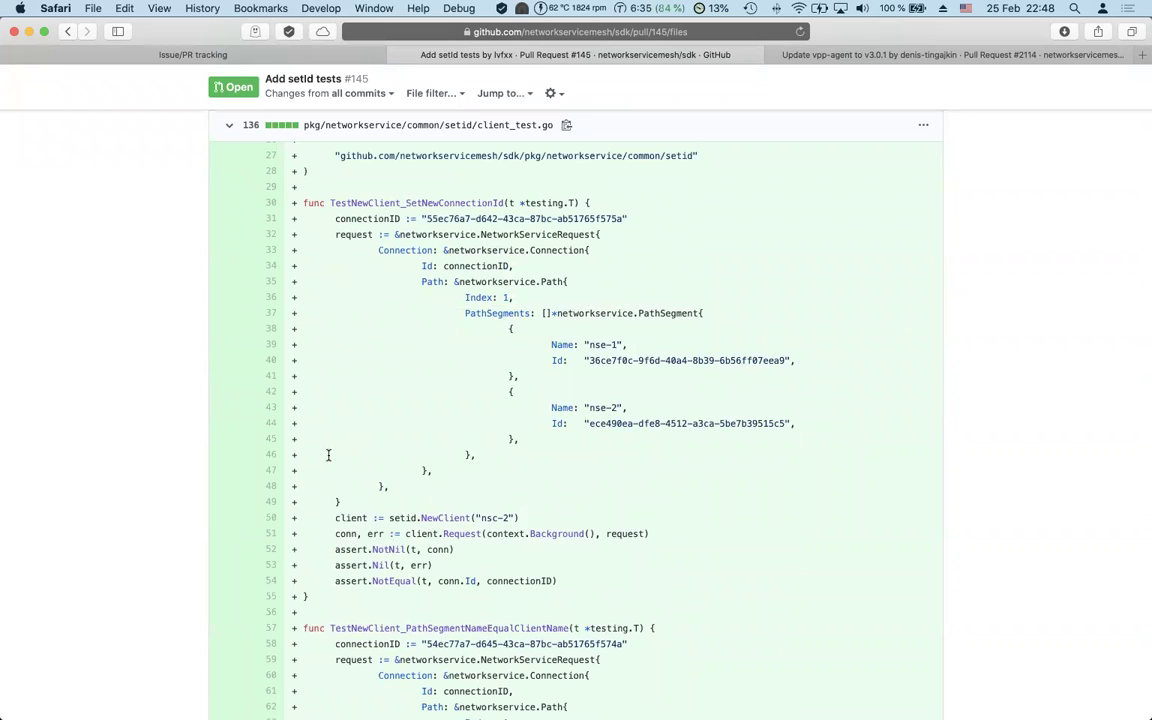
scroll(330, 450, down, 5)
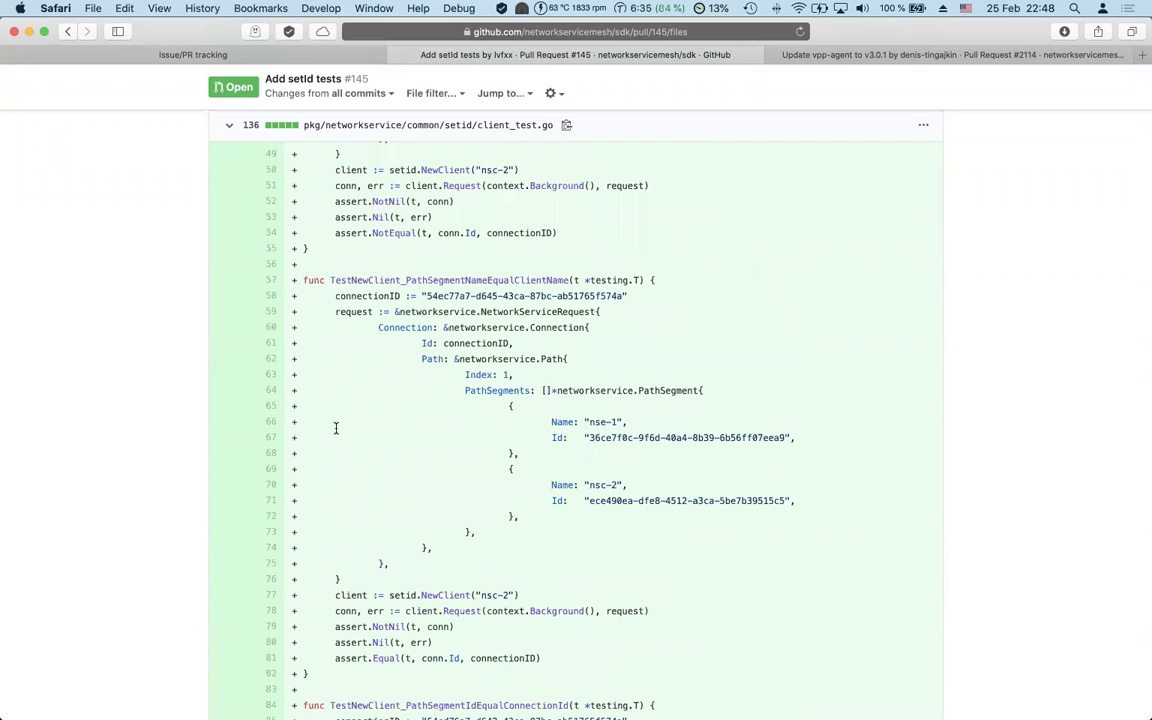
scroll(336, 428, down, 2)
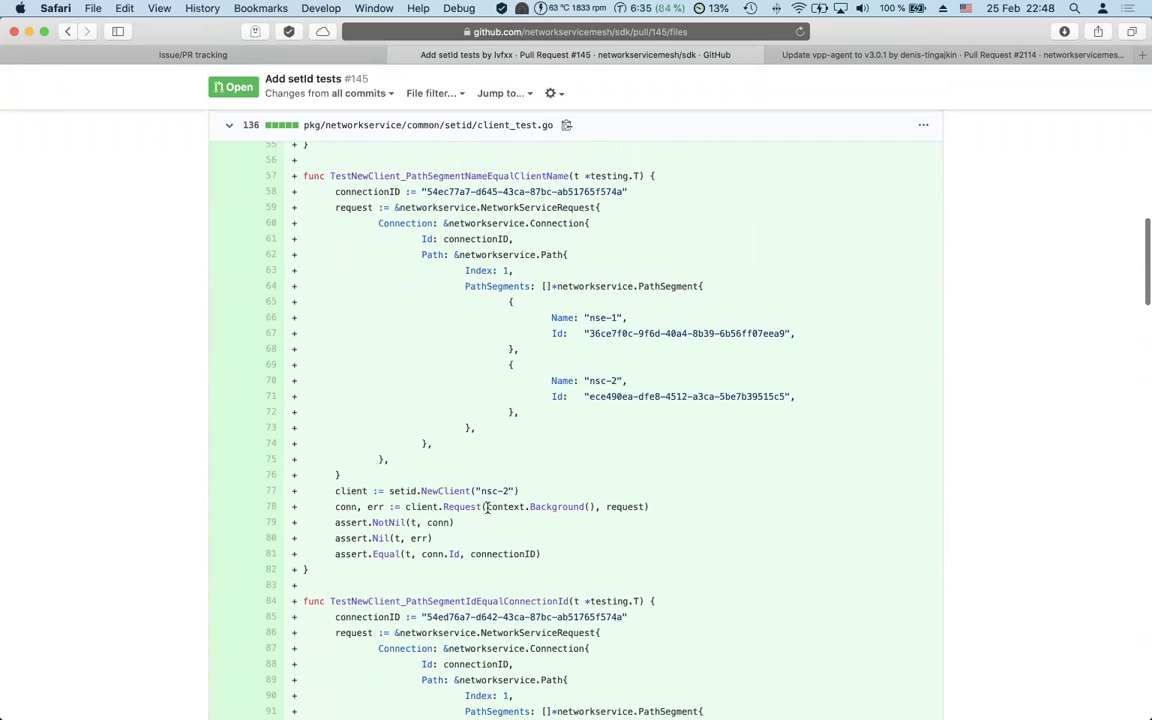
drag(484, 506, 596, 506)
scroll(576, 516, down, 5)
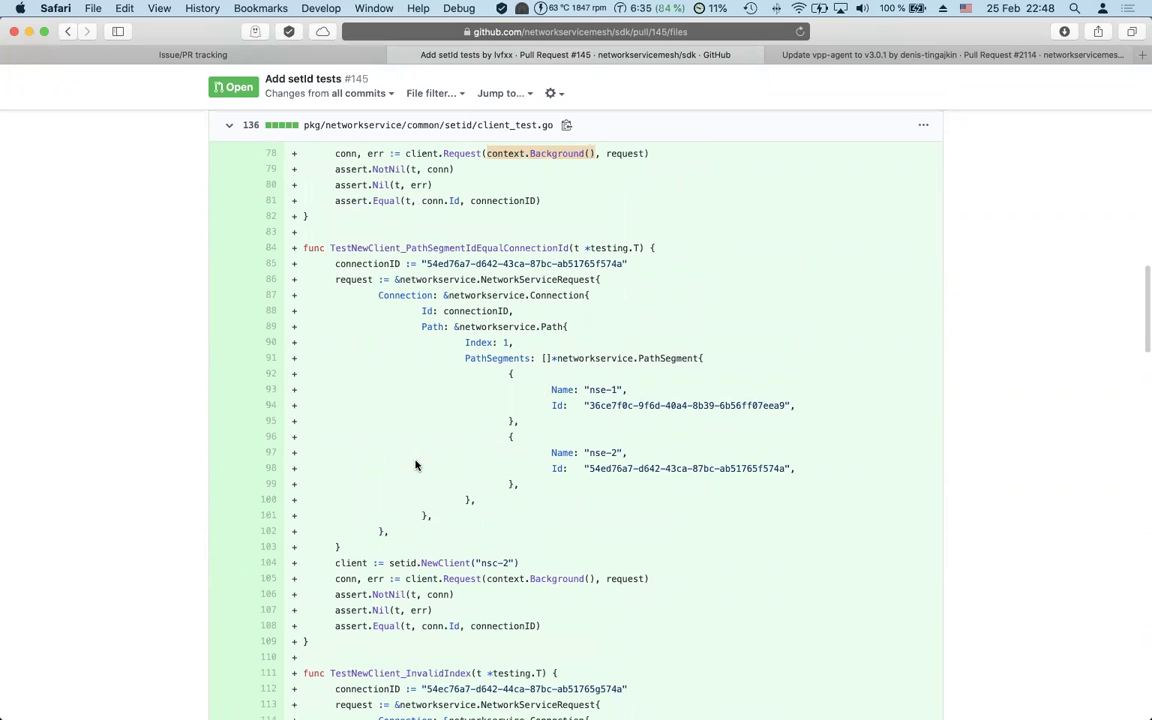
scroll(391, 478, down, 1)
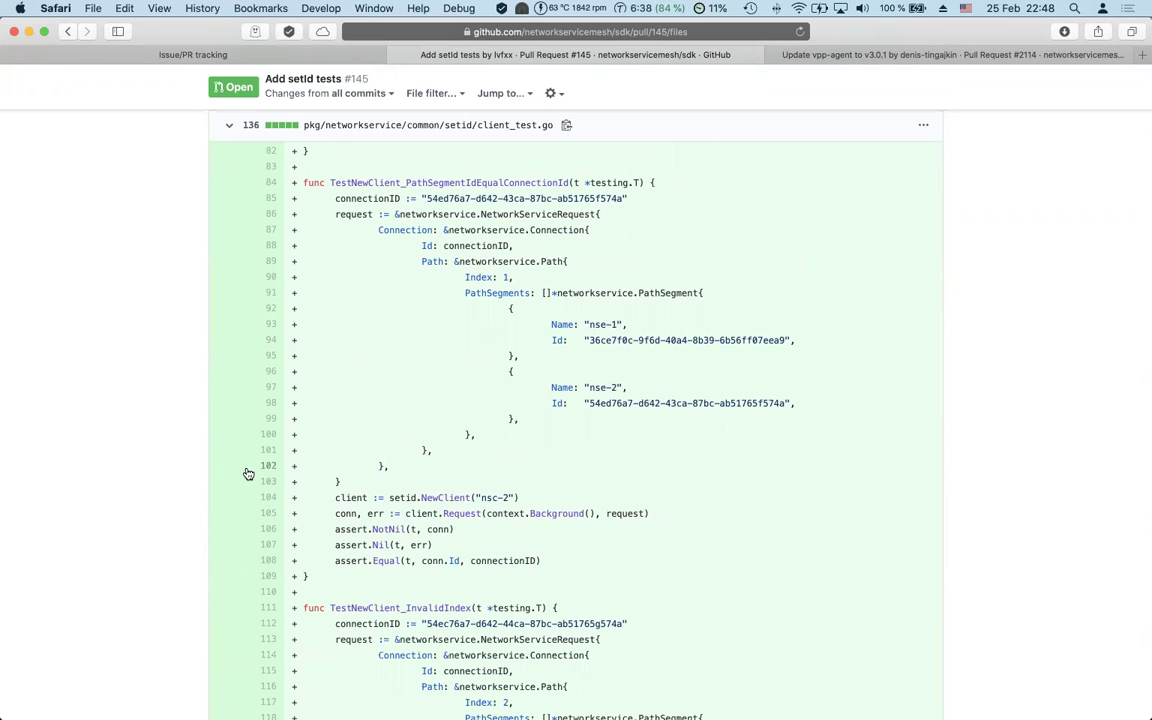
scroll(248, 473, down, 5)
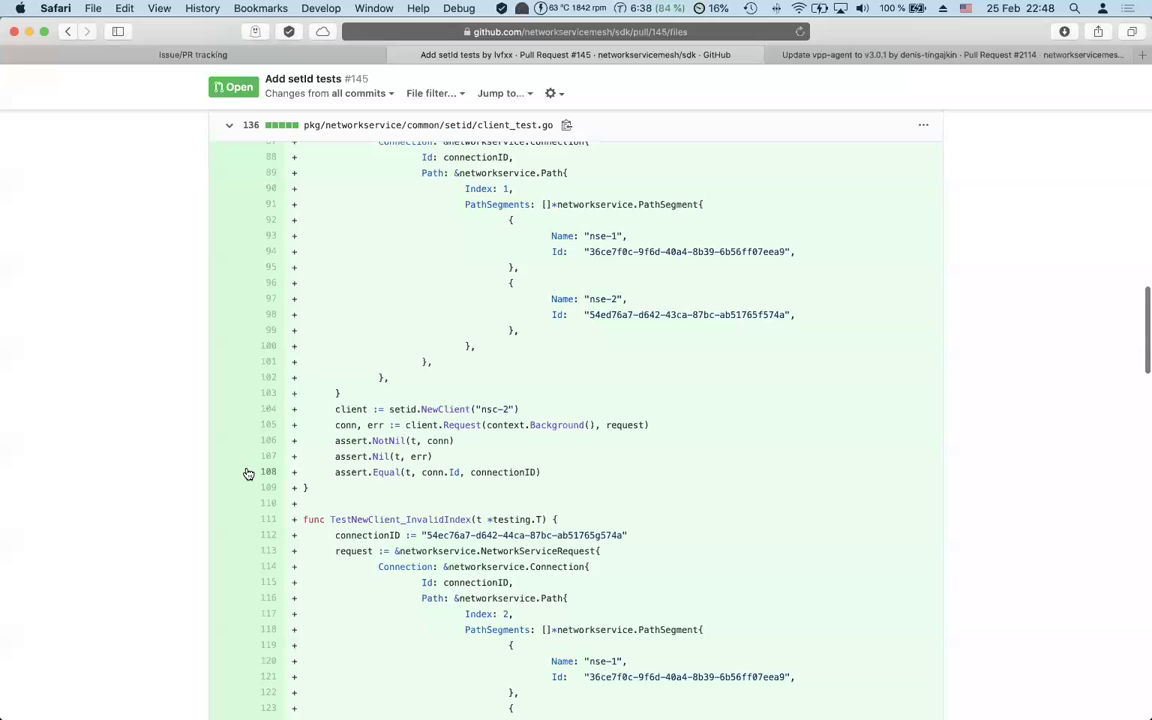
Step: Examine the server test changes in server_test.go of pull request #145 and return to the sdk pull request list
scroll(248, 473, down, 15)
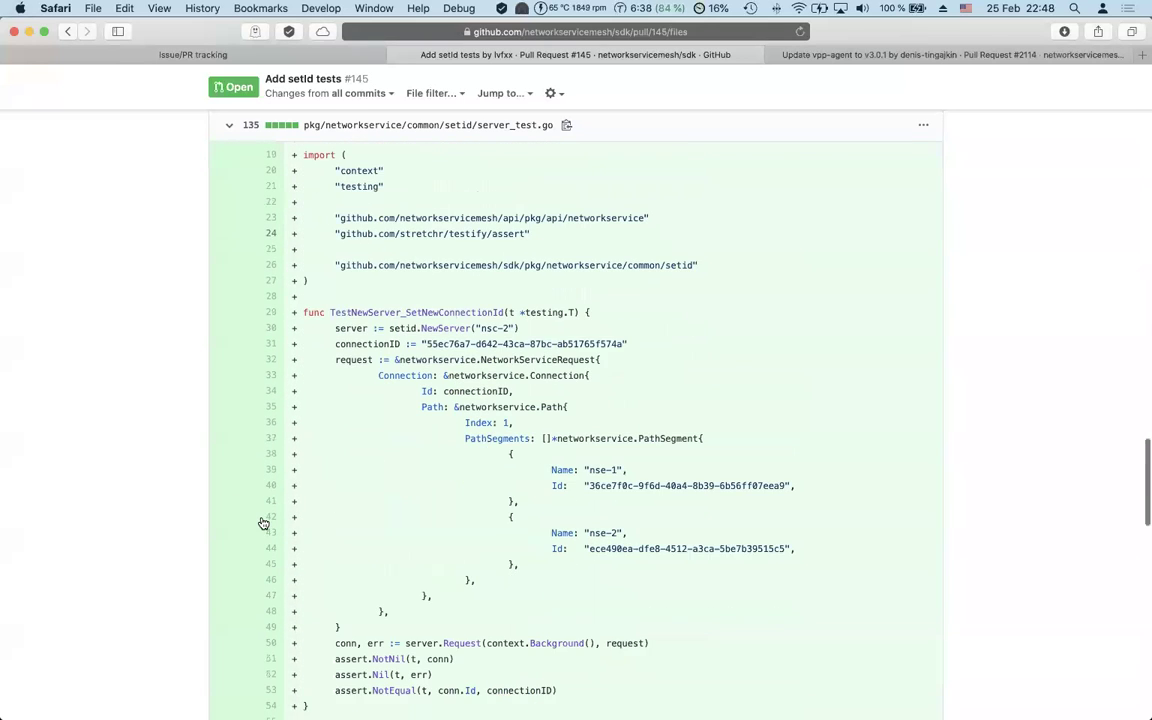
scroll(286, 557, down, 10)
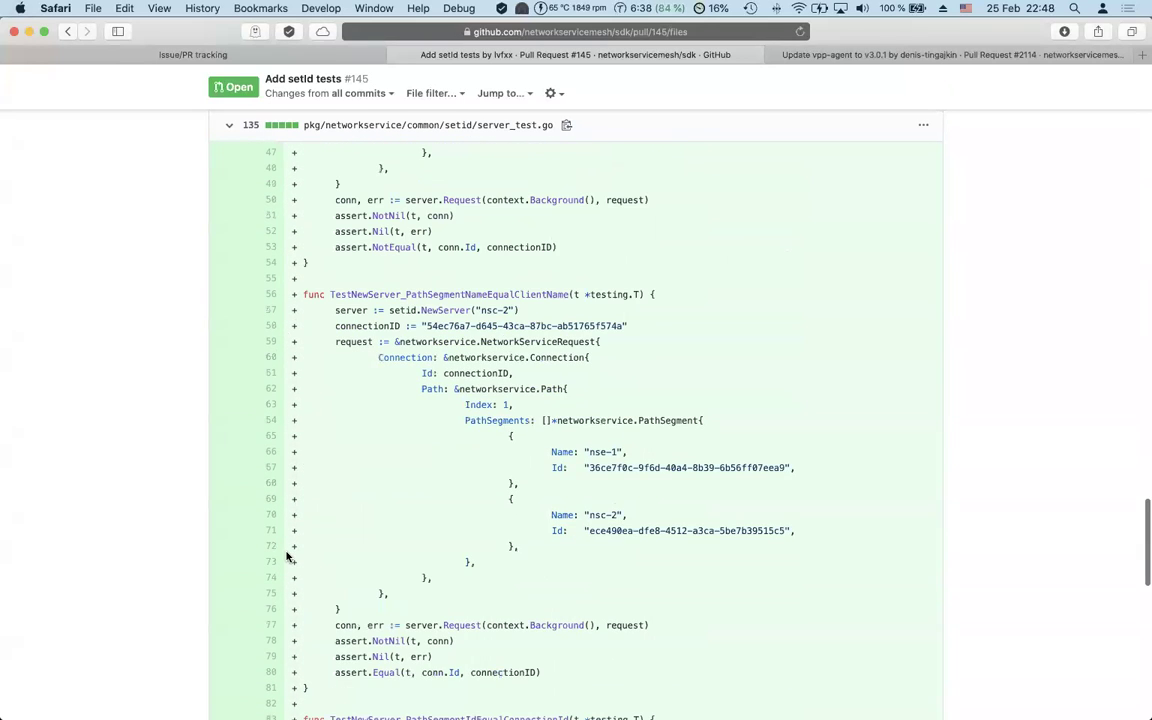
scroll(286, 557, down, 3)
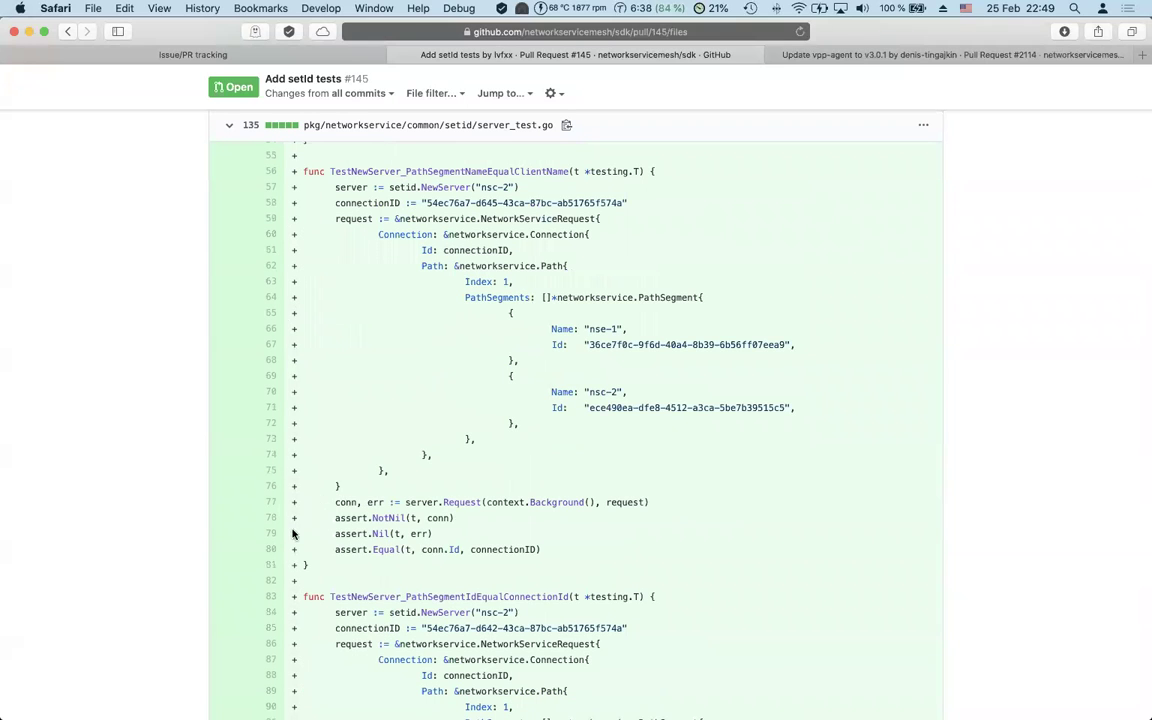
scroll(293, 533, down, 5)
scroll(293, 533, down, 9)
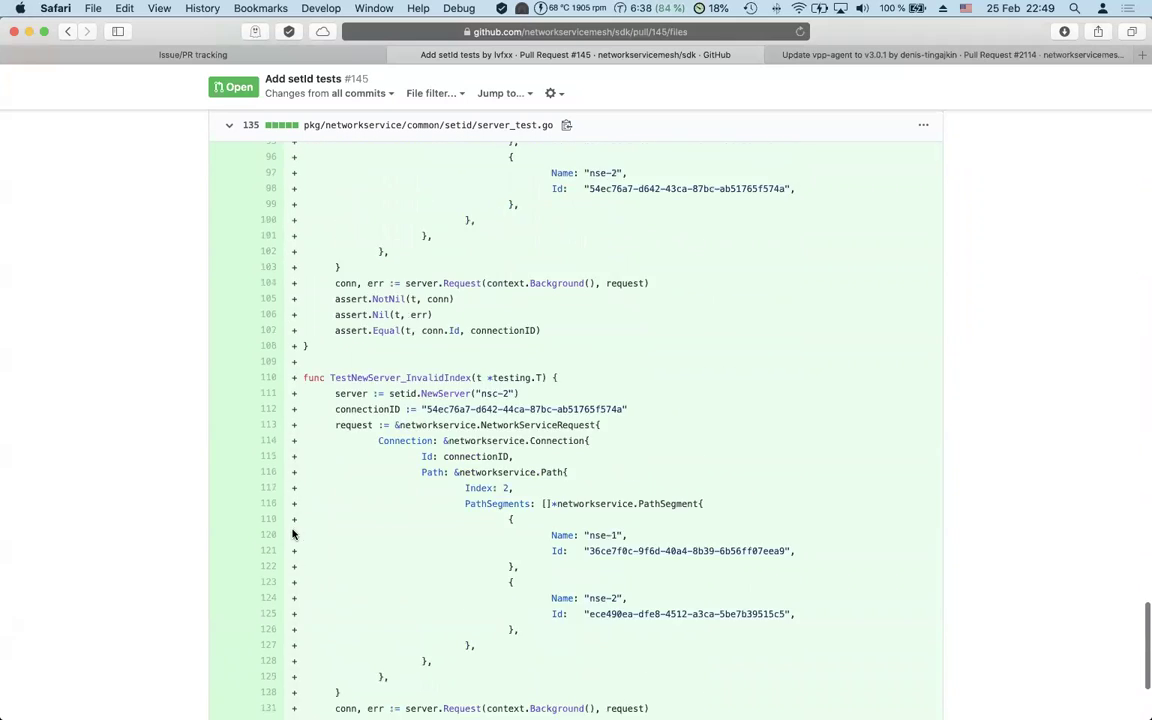
scroll(297, 593, down, 3)
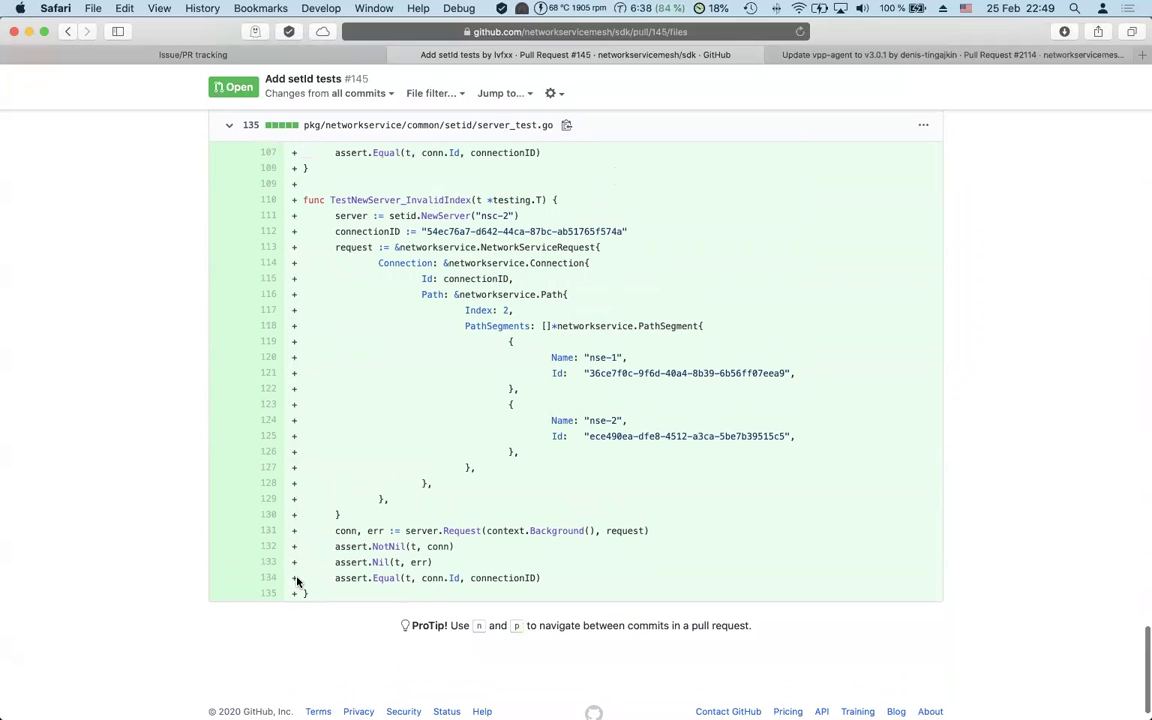
click(68, 31)
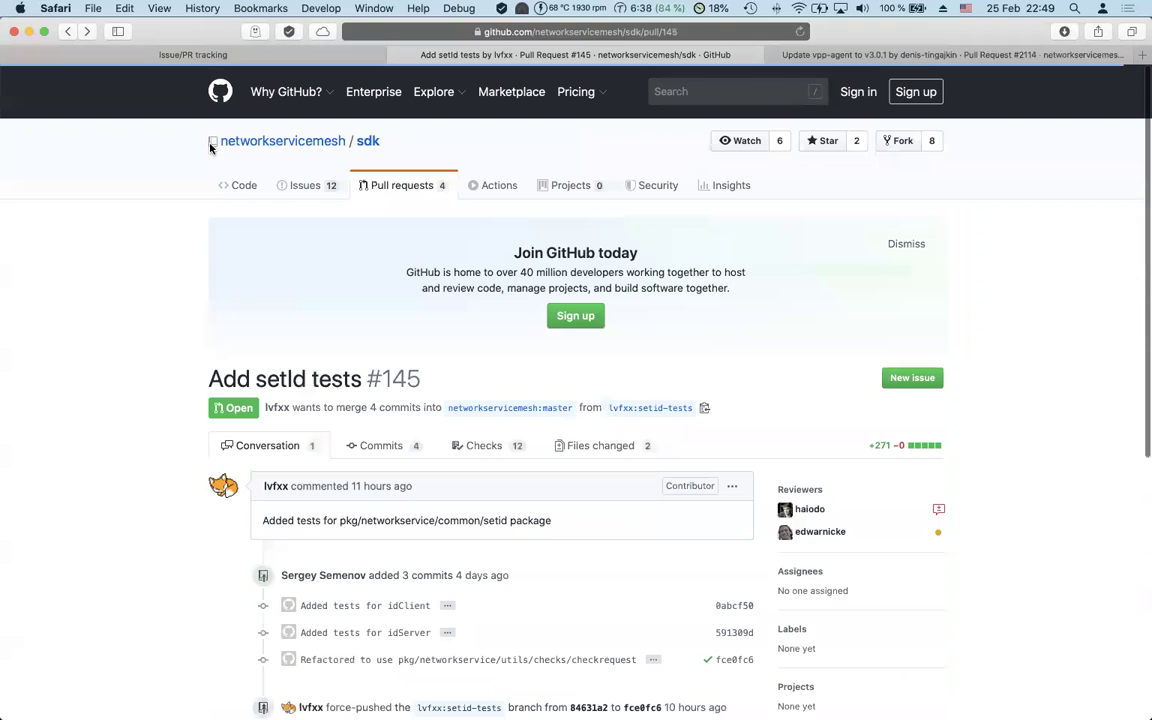
click(68, 31)
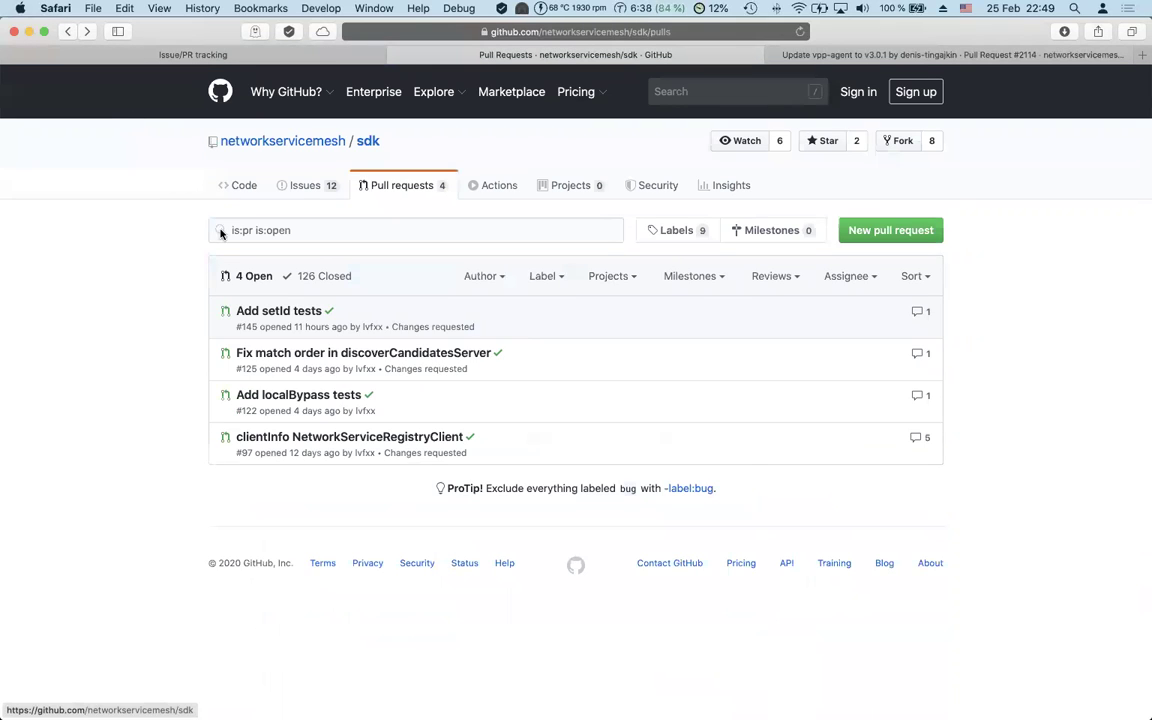
Step: Examine the changed files of "Fix match order in discoverCandidatesServer" #125 and return to the sdk pull request list
click(288, 360)
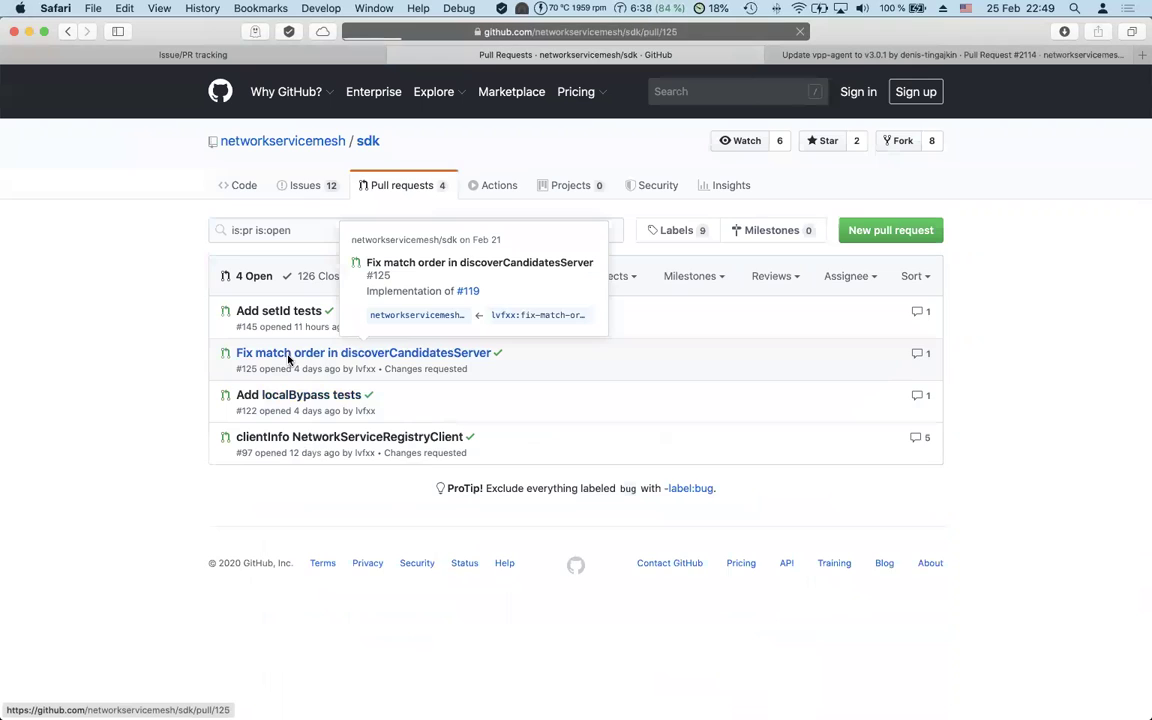
click(575, 445)
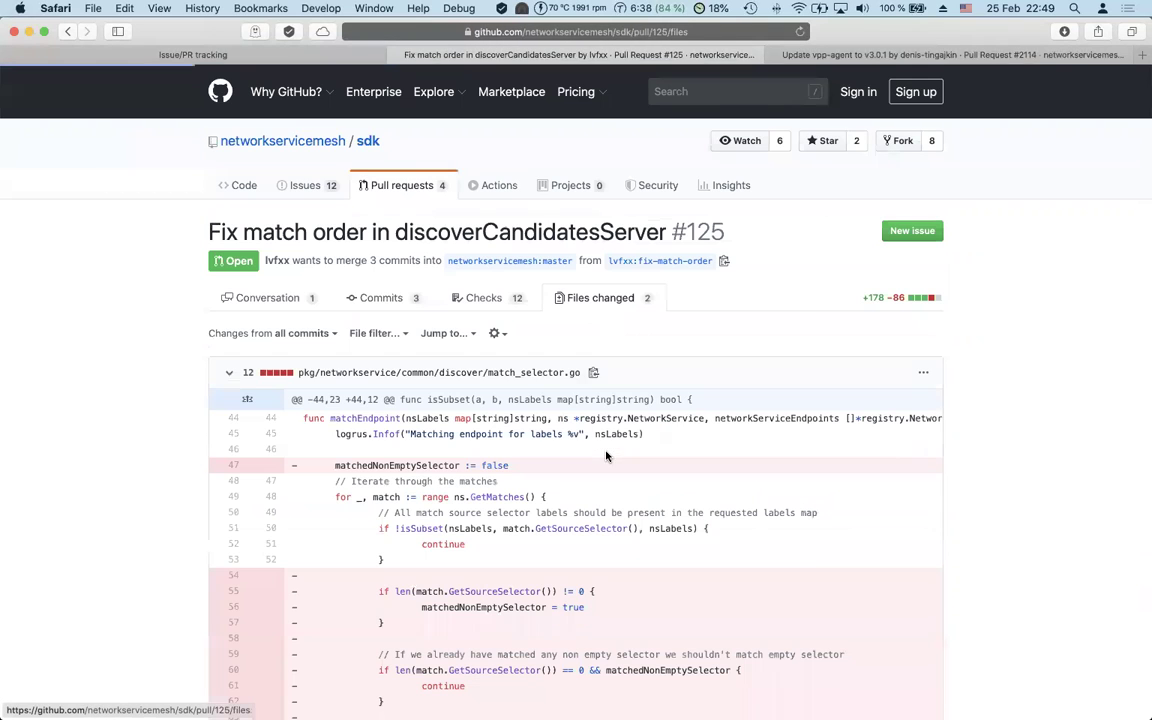
scroll(268, 481, down, 5)
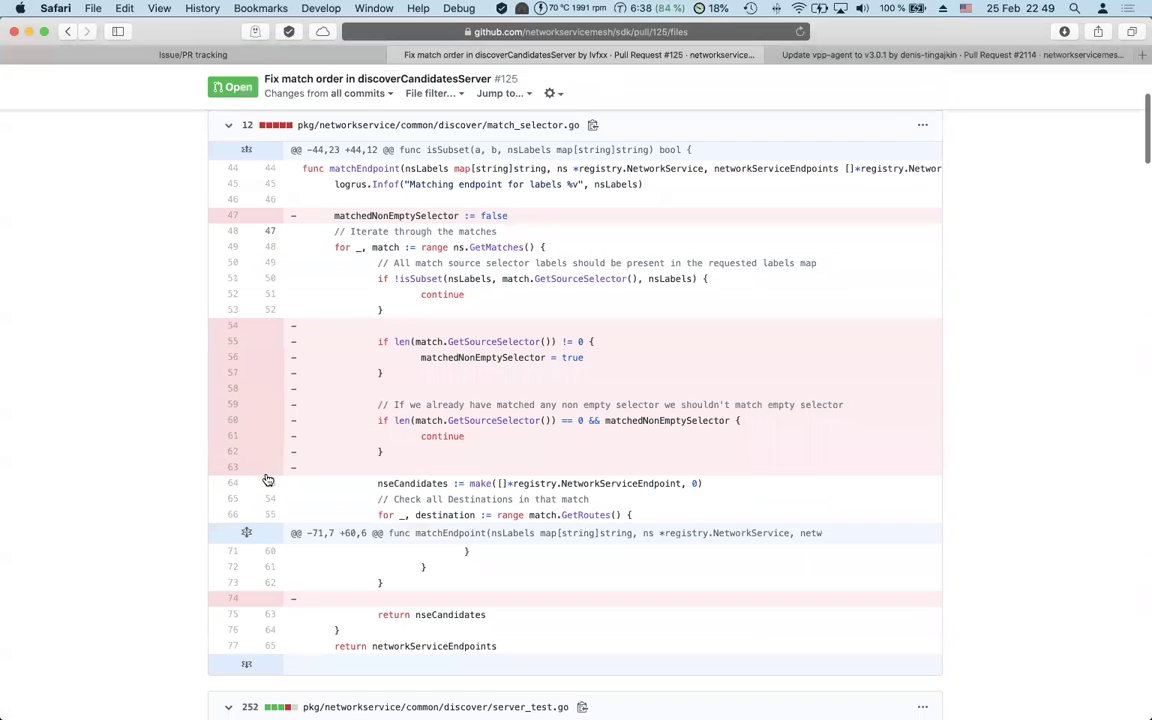
click(67, 33)
click(67, 33)
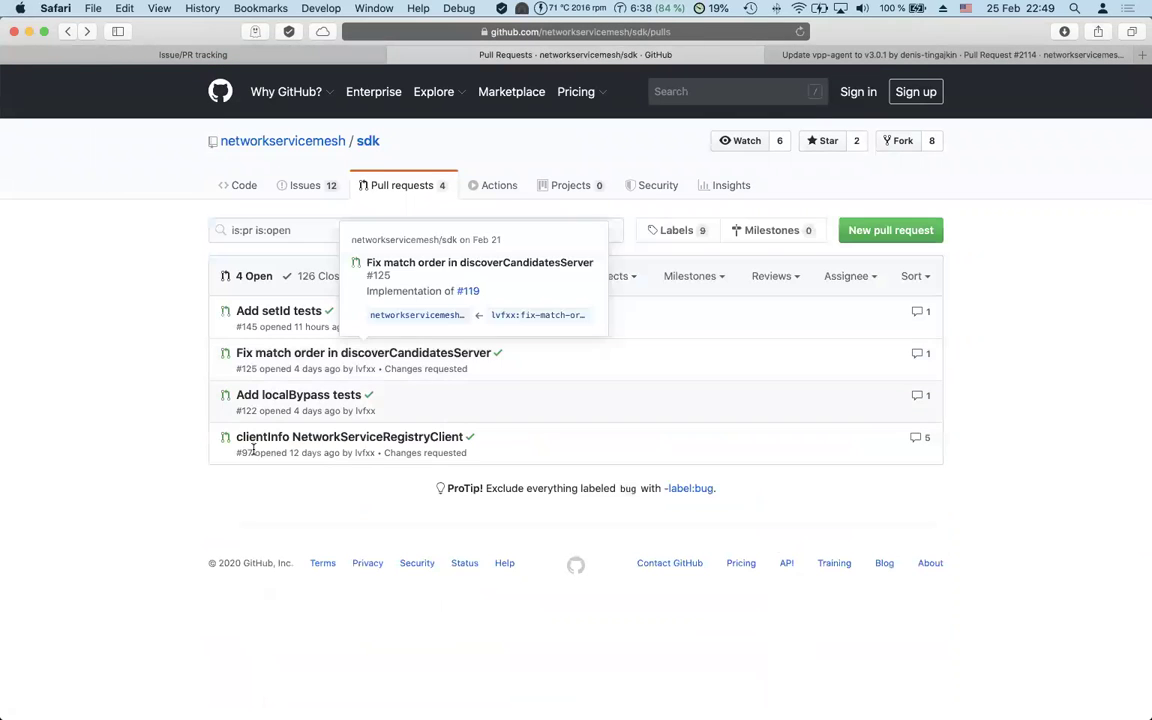
Step: Examine the client.go and client_test.go changes in the "clientInfo NetworkServiceRegistryClient" pull request #97 and go back to its conversation
click(284, 440)
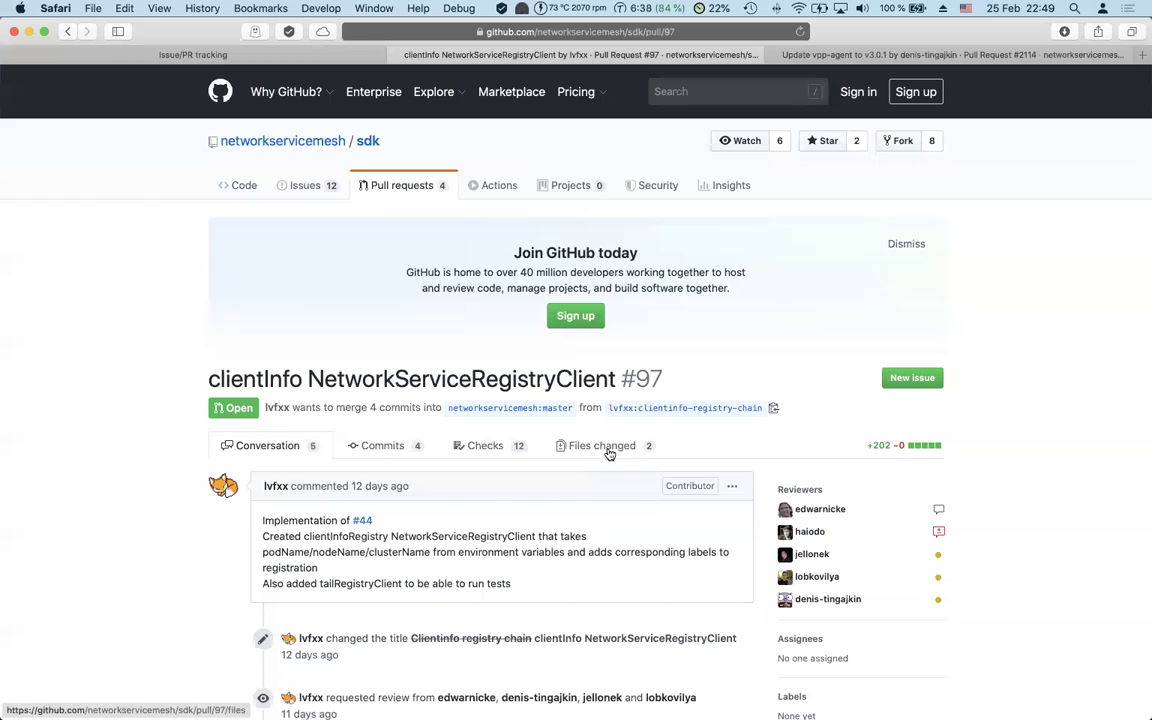
click(600, 447)
scroll(180, 520, down, 12)
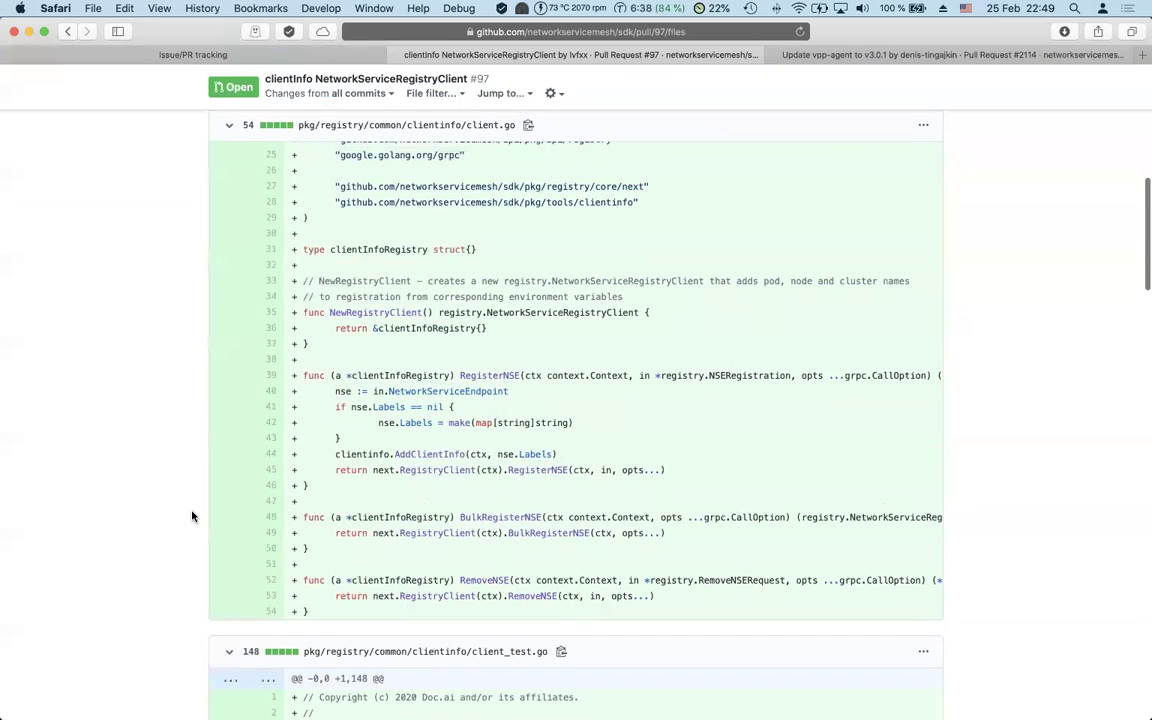
scroll(193, 516, down, 10)
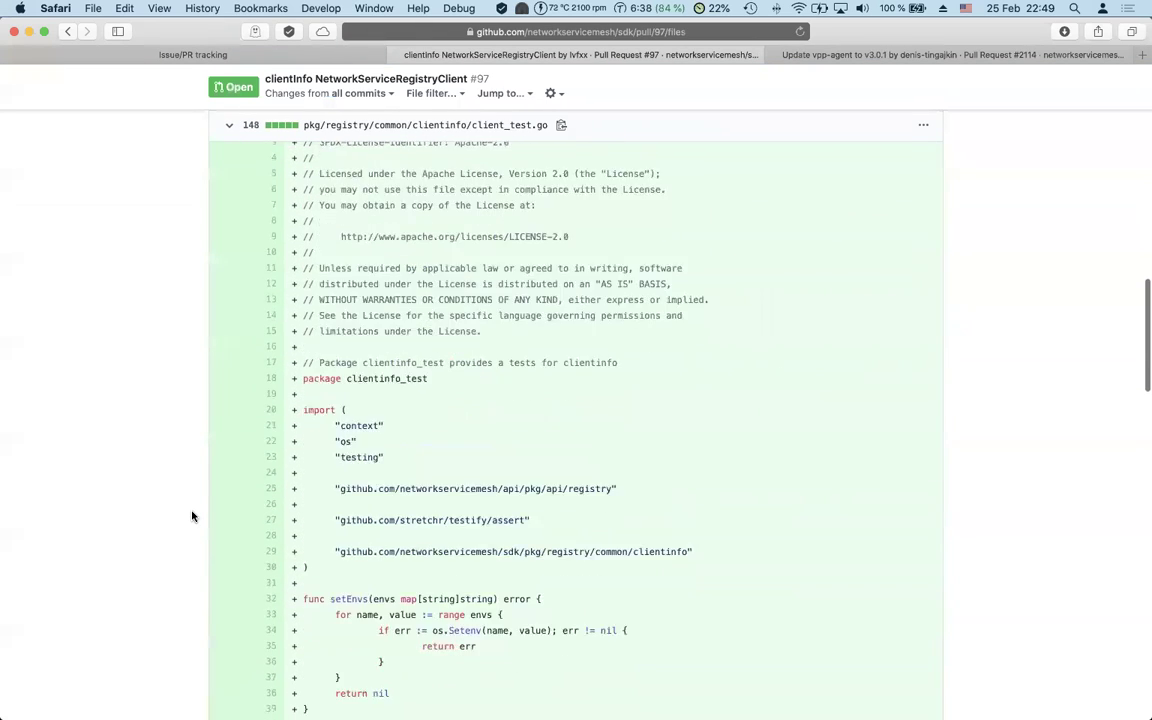
scroll(193, 516, down, 8)
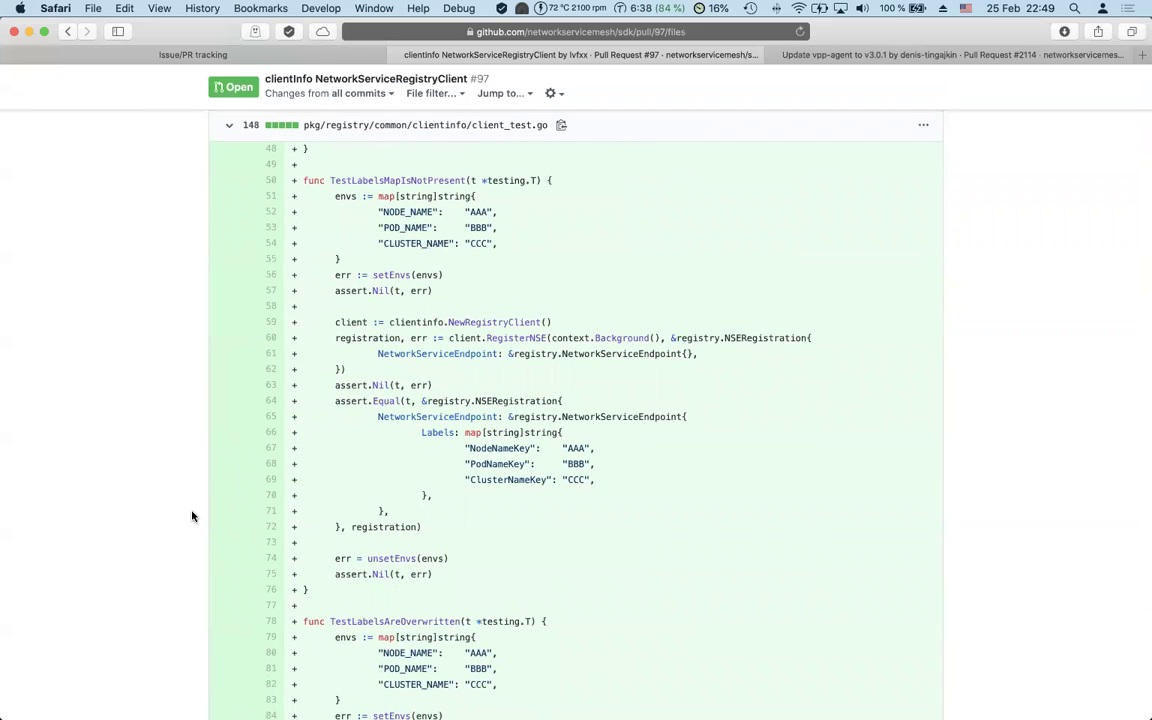
scroll(193, 516, down, 2)
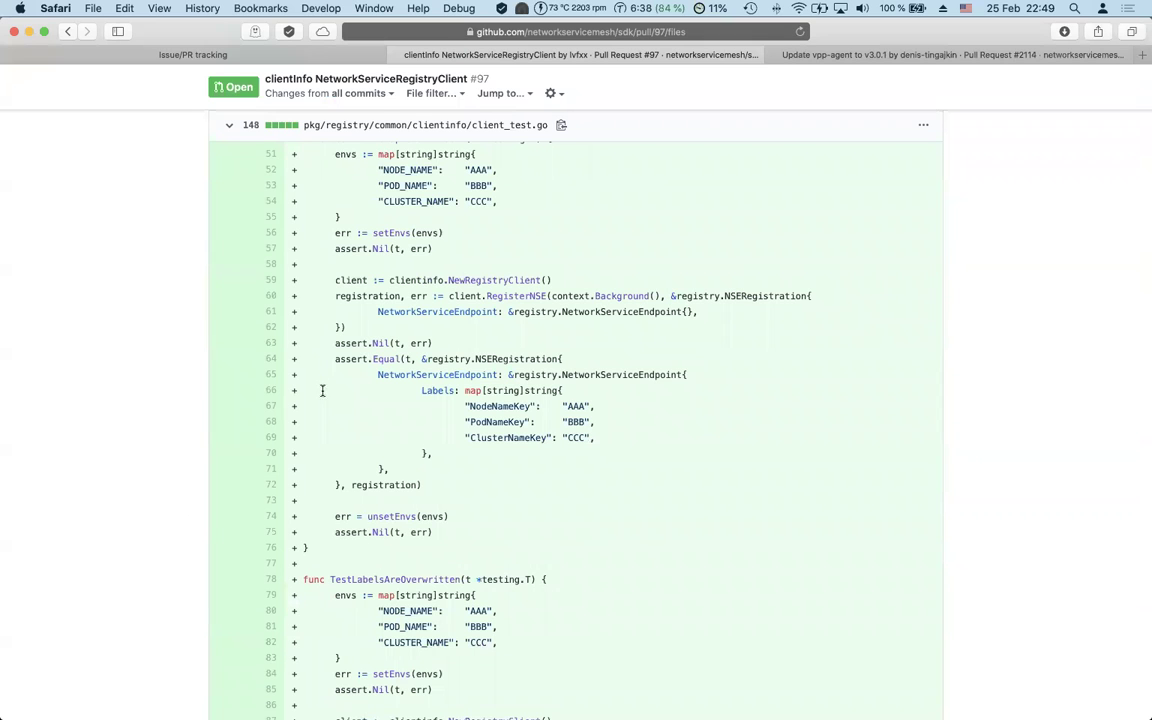
scroll(320, 420, down, 5)
click(67, 31)
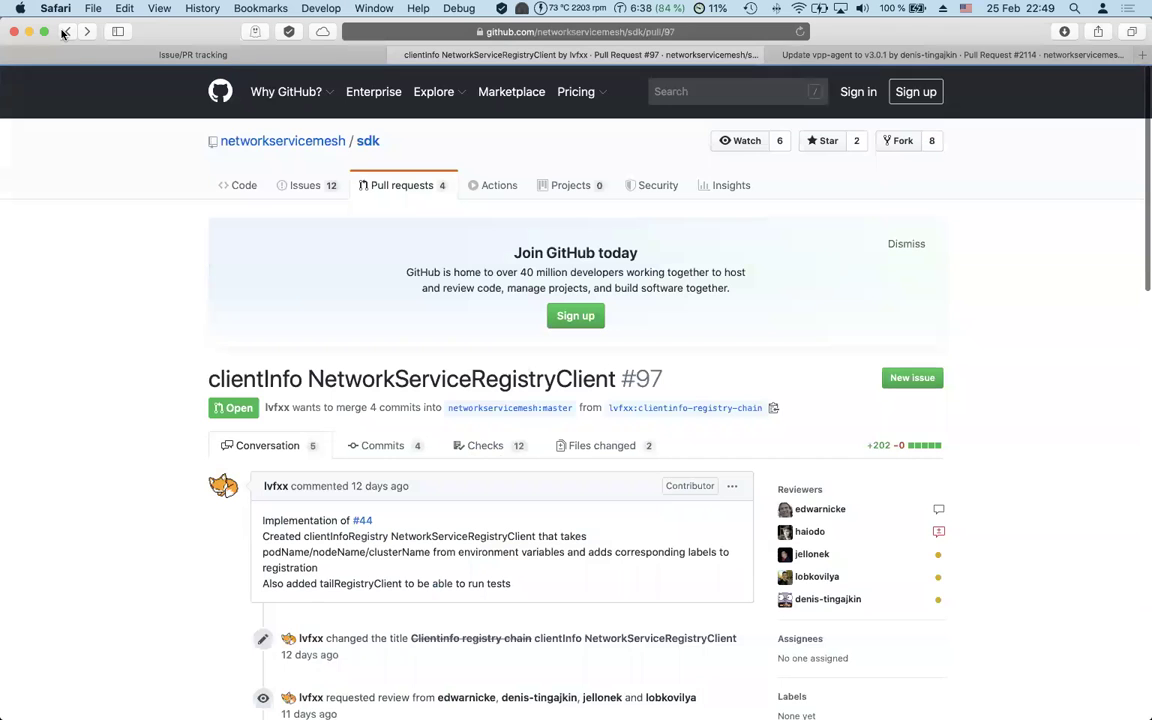
Step: Open the changed files of "Add setId tests" pull request #145 and highlight context.Background() and client.Request in TestNewClient_SetNewConnectionId
click(67, 31)
click(270, 311)
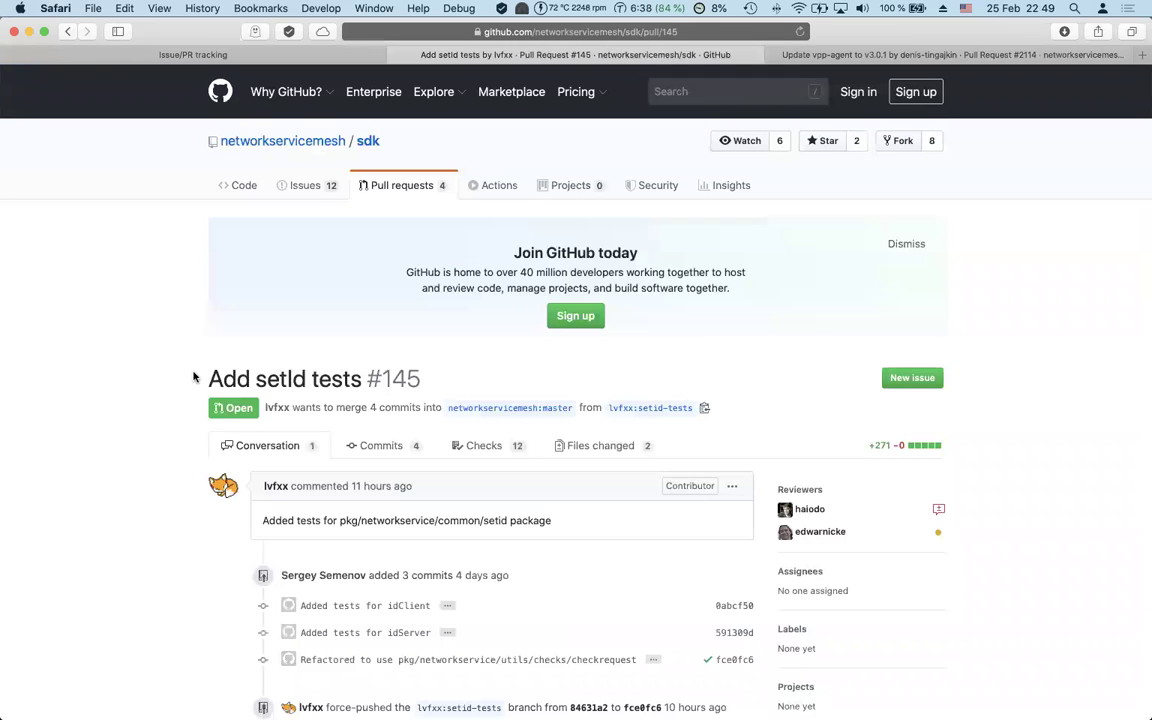
click(590, 445)
scroll(166, 555, down, 5)
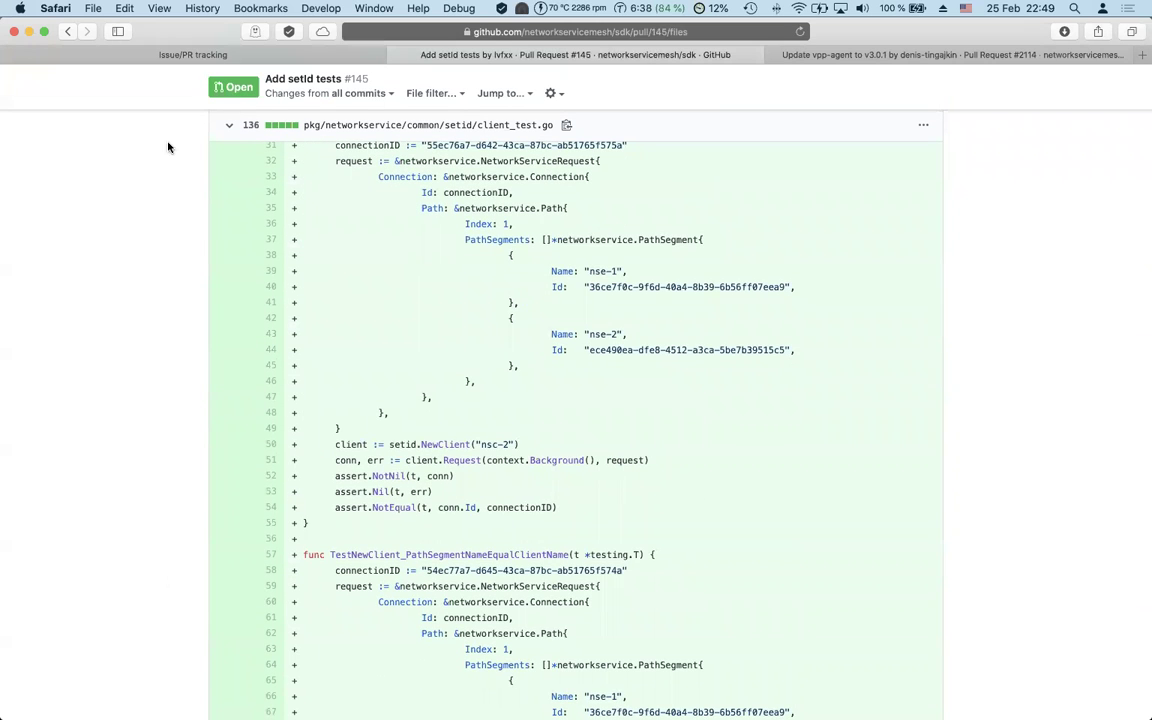
scroll(175, 219, up, 2)
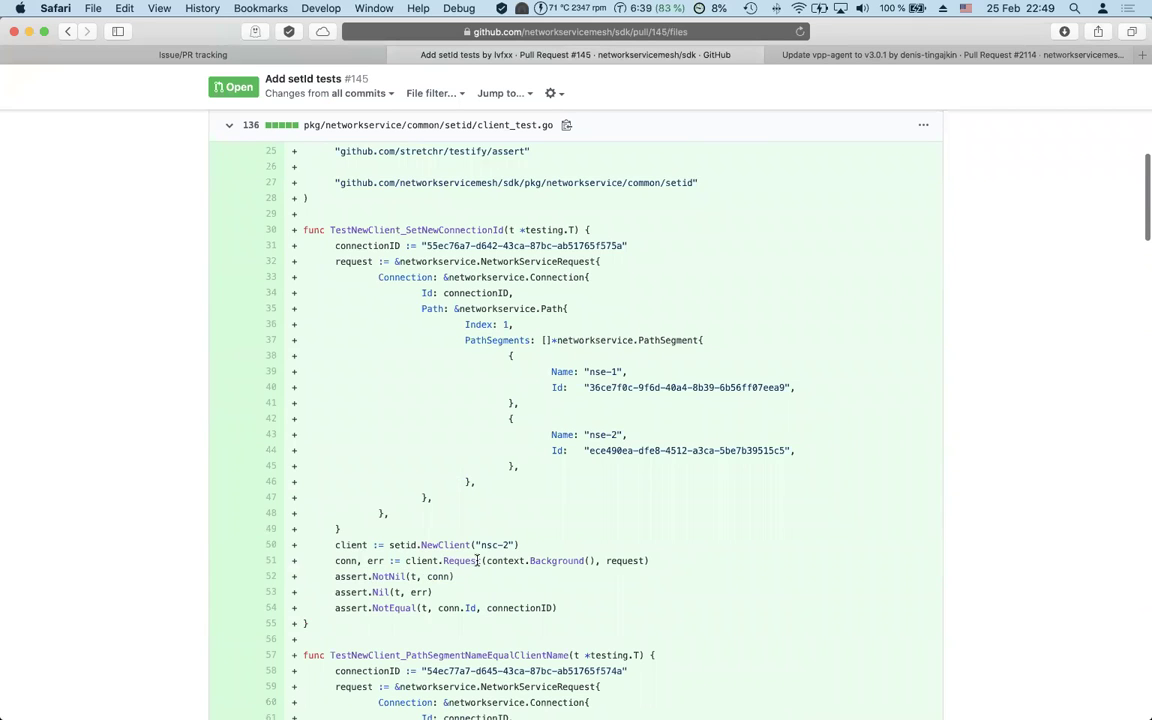
drag(487, 560, 597, 554)
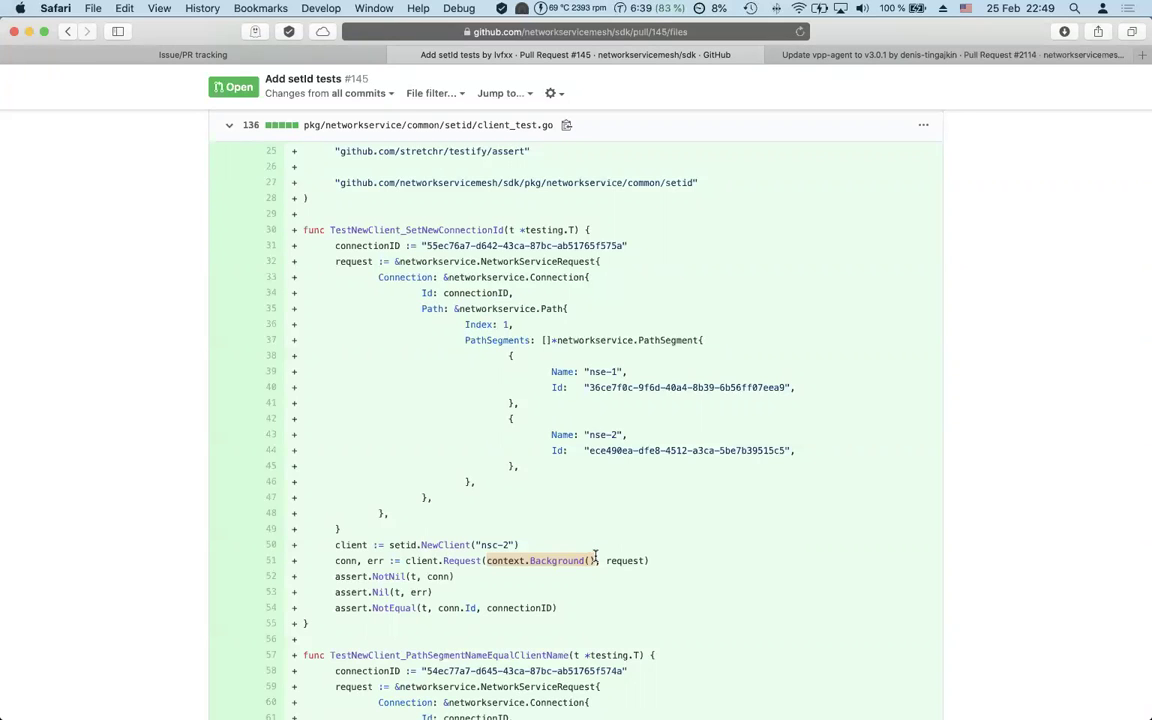
double_click(410, 561)
drag(410, 561, 483, 561)
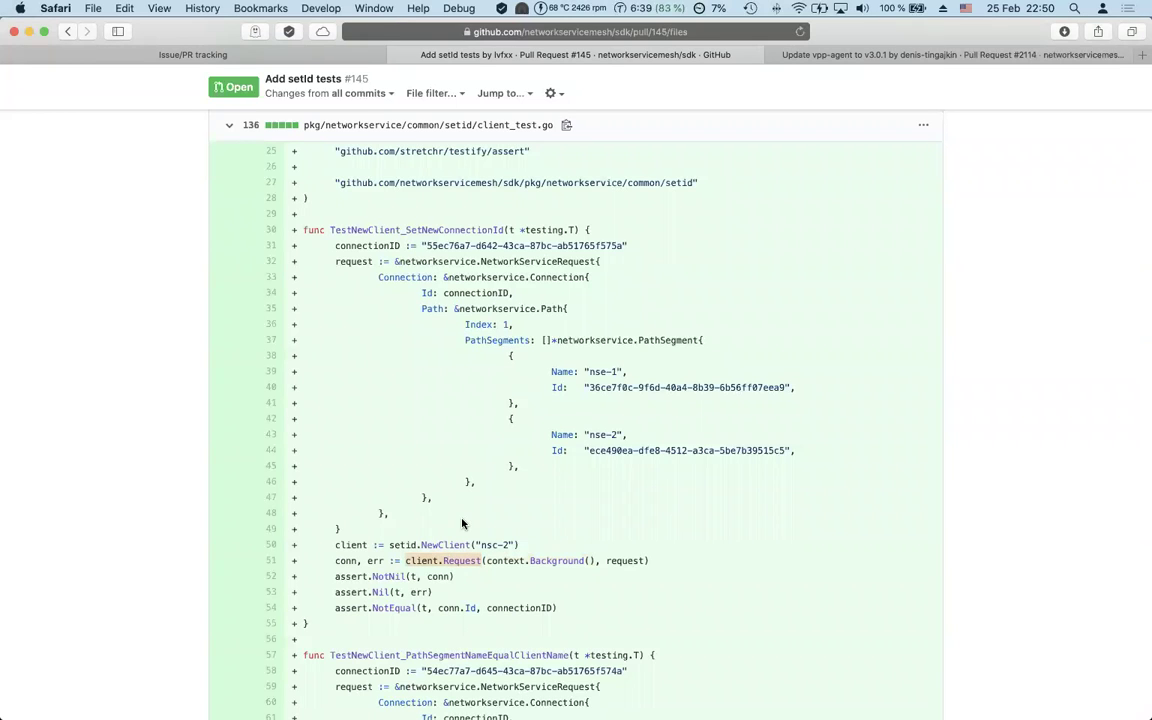
Step: Compare the TestNewClient_SetNewConnectionId and TestNewClient_PathSegmentNameEqualClientName tests in client_test.go
scroll(400, 466, up, 3)
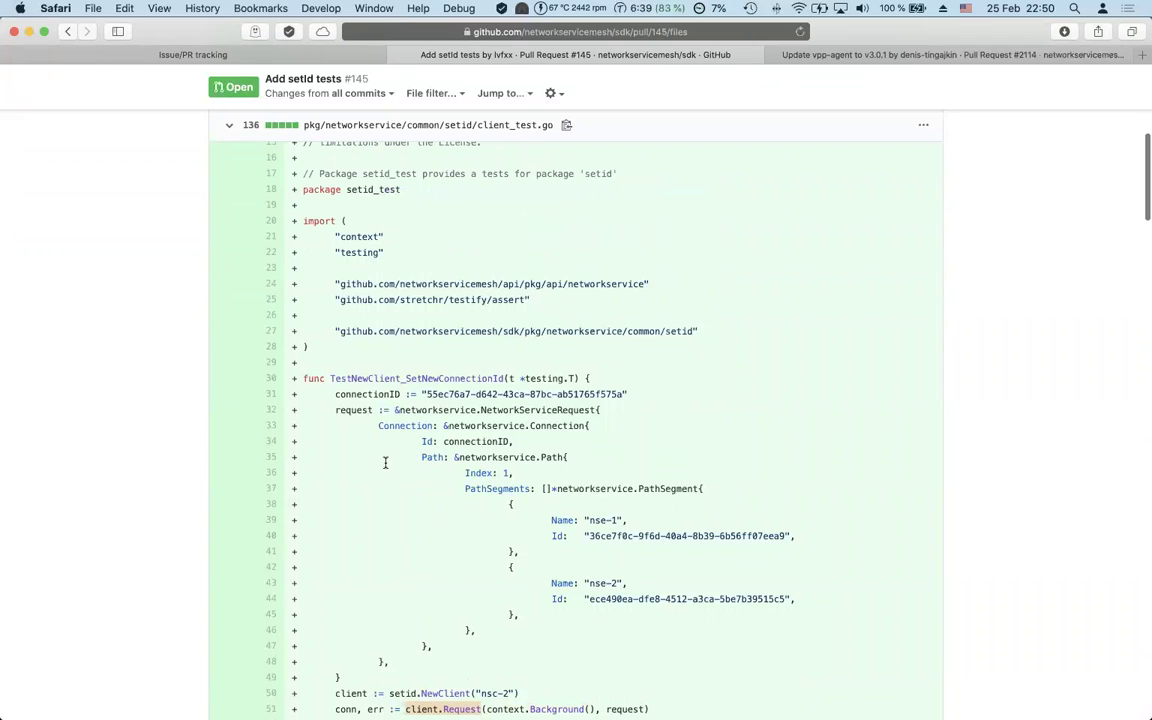
scroll(335, 480, down, 3)
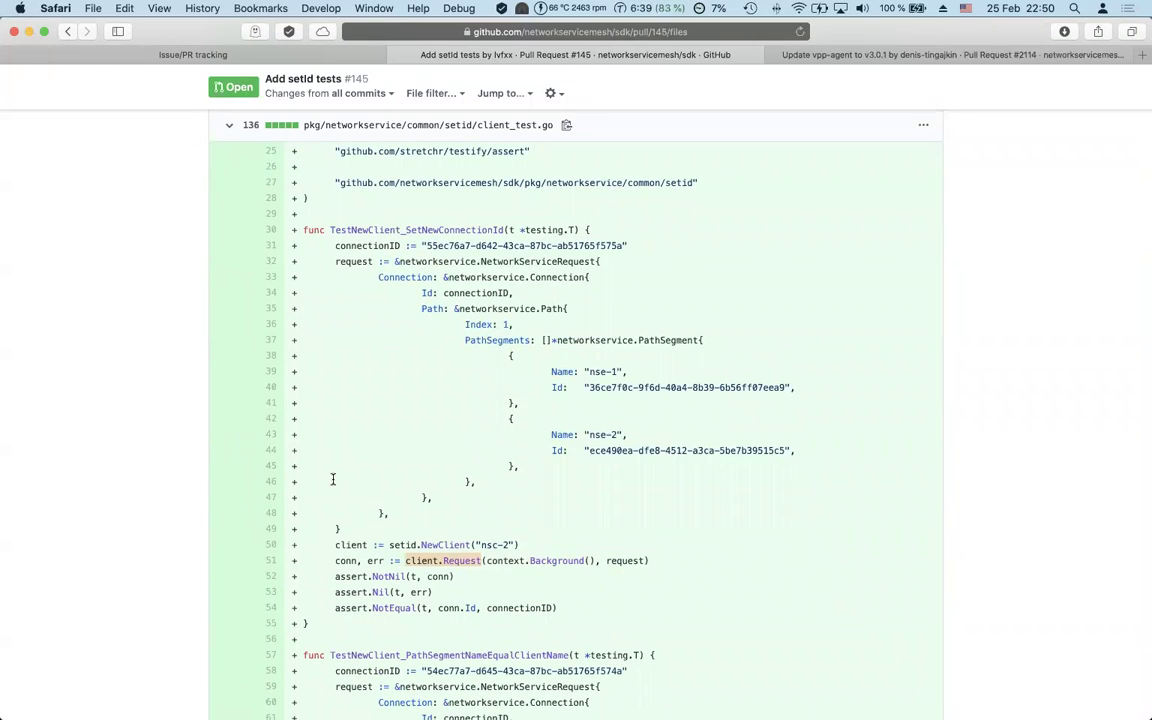
scroll(333, 480, down, 2)
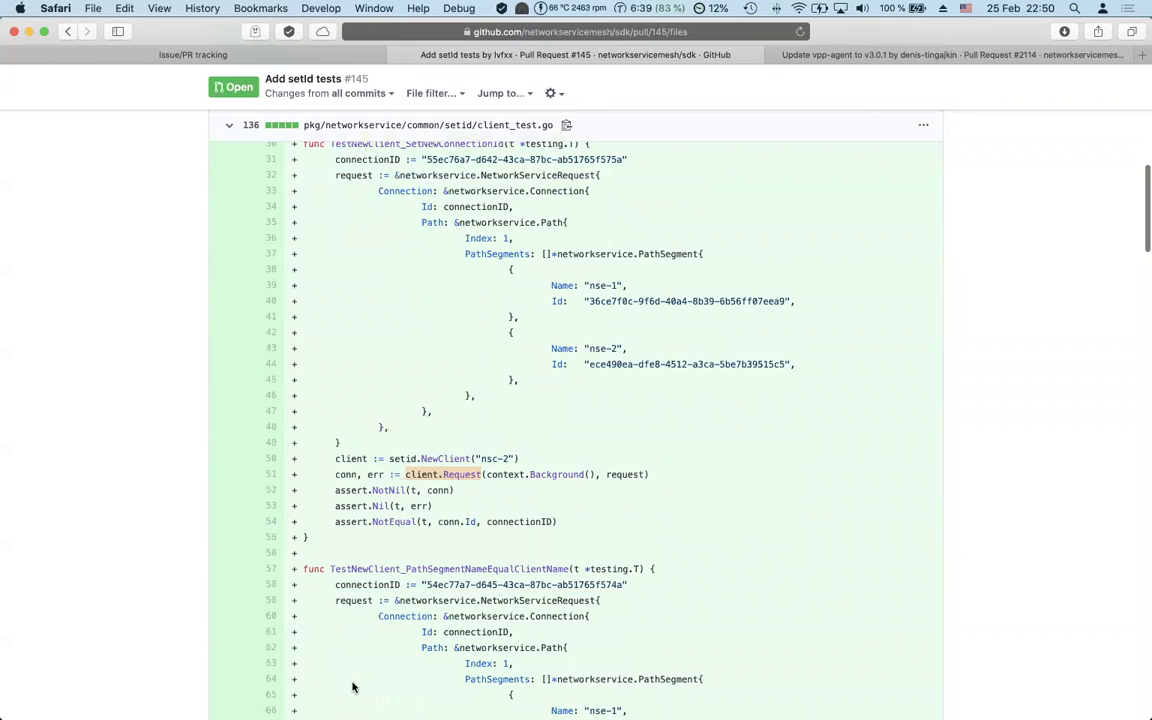
scroll(362, 612, down, 2)
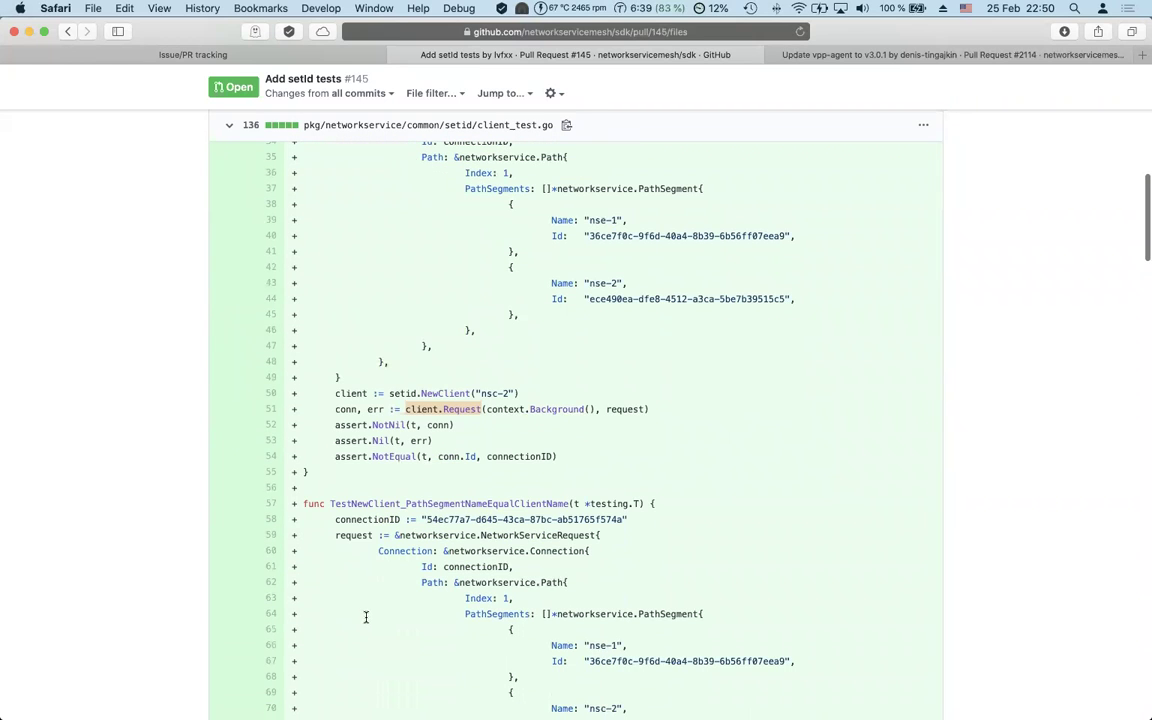
scroll(365, 612, down, 2)
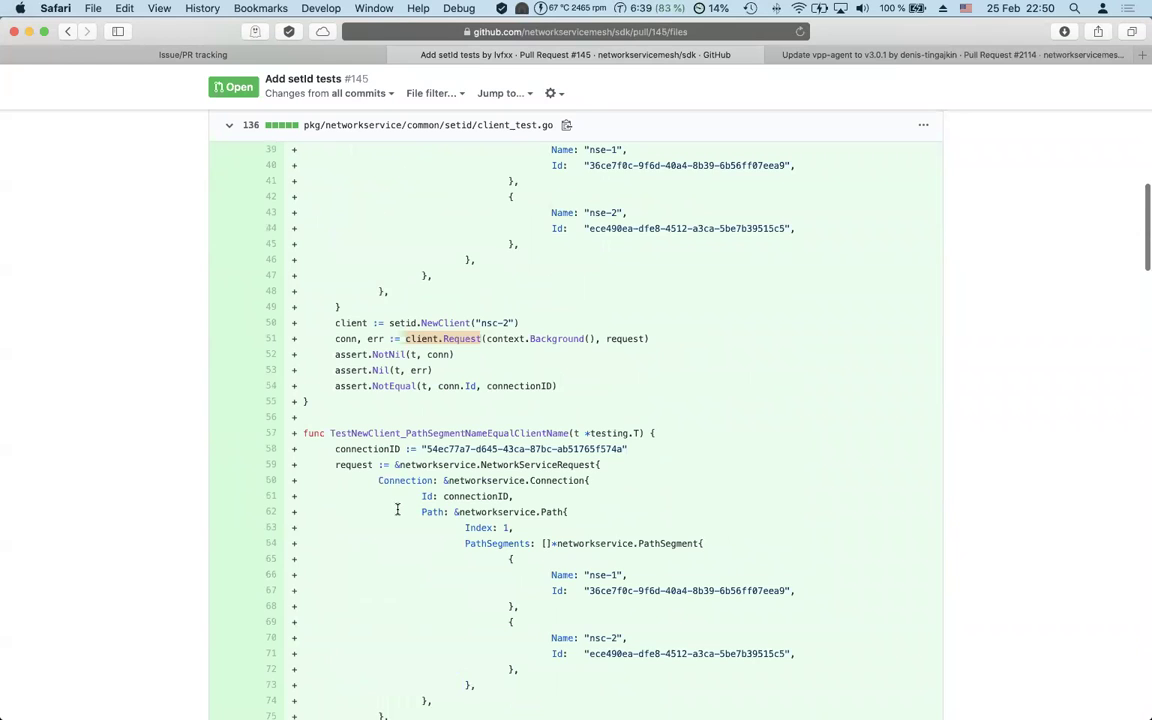
scroll(397, 510, down, 4)
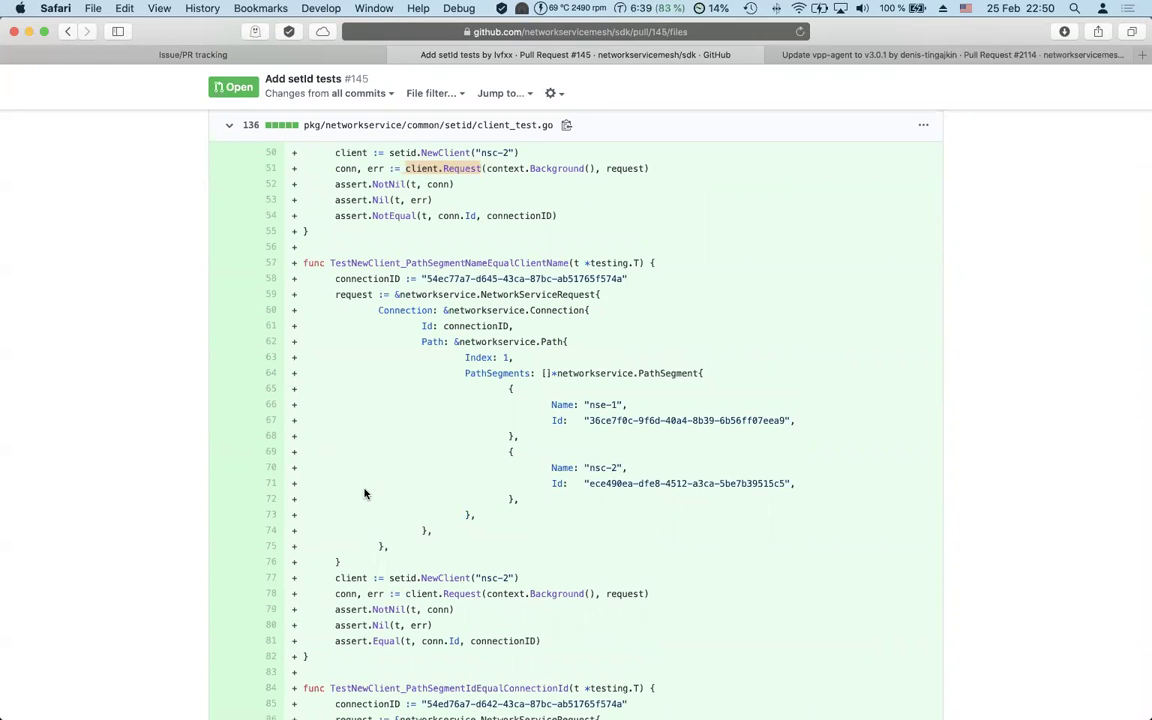
scroll(364, 493, up, 3)
scroll(364, 444, up, 5)
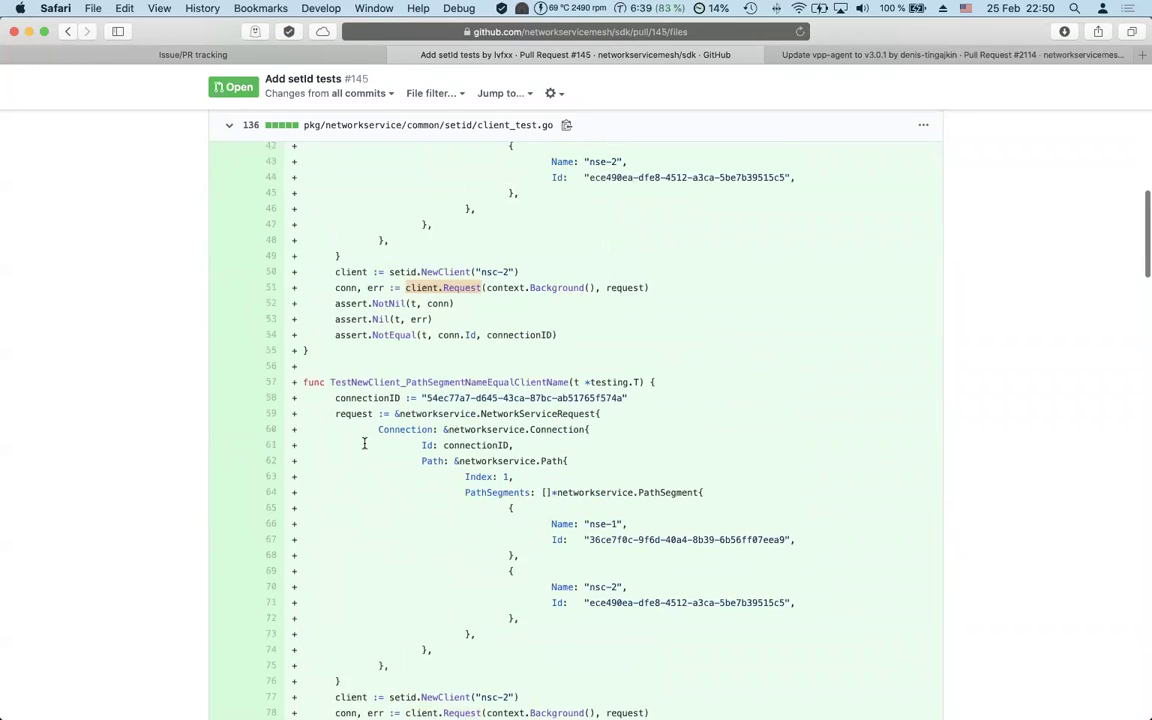
scroll(364, 444, up, 3)
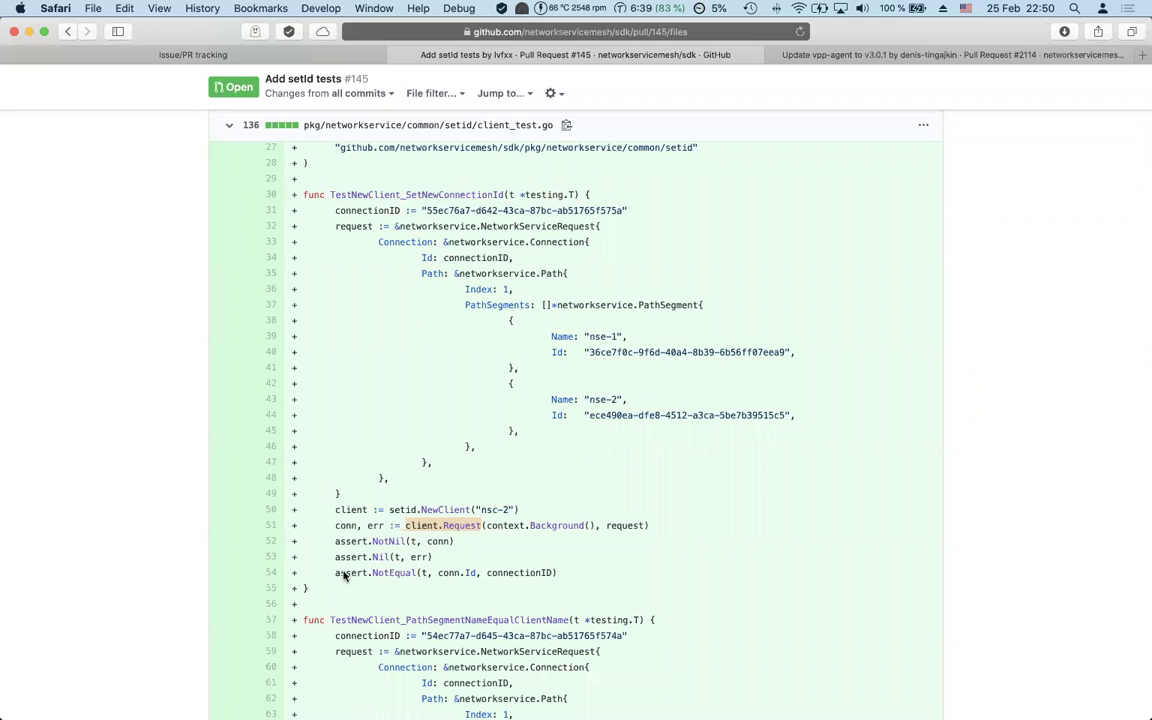
Step: Examine the remaining client tests in client_test.go through TestNewClient_InvalidIndex
scroll(343, 575, down, 10)
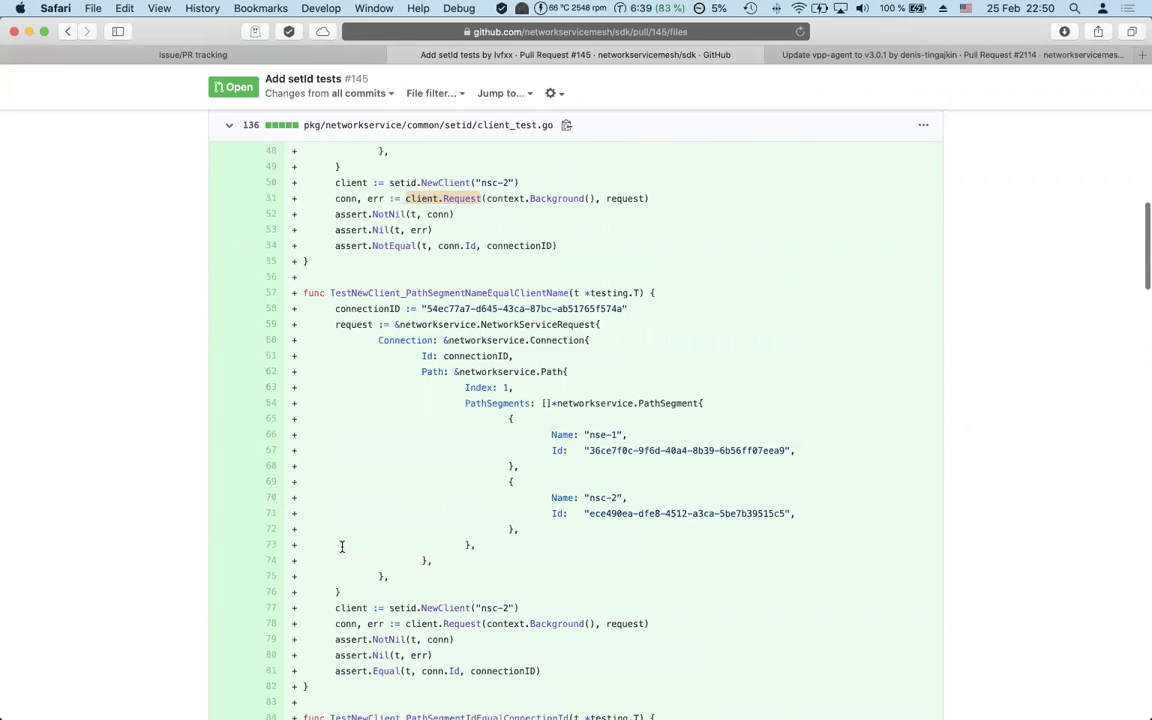
scroll(342, 550, down, 5)
scroll(342, 553, down, 10)
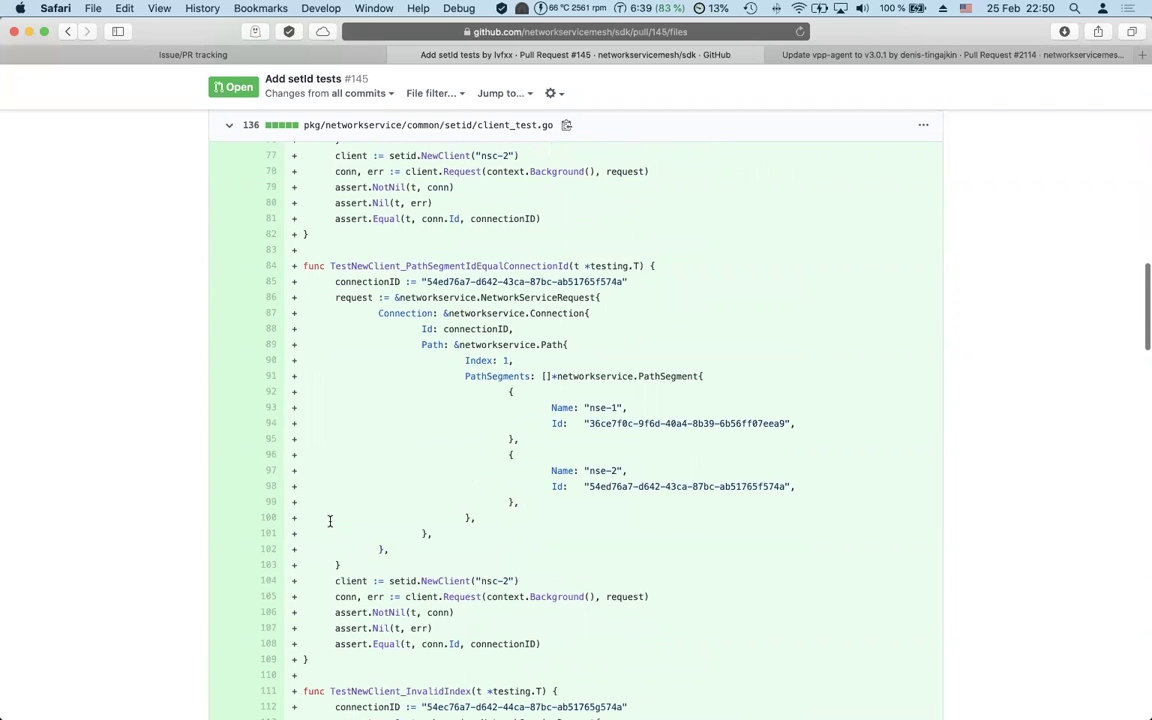
scroll(330, 521, down, 5)
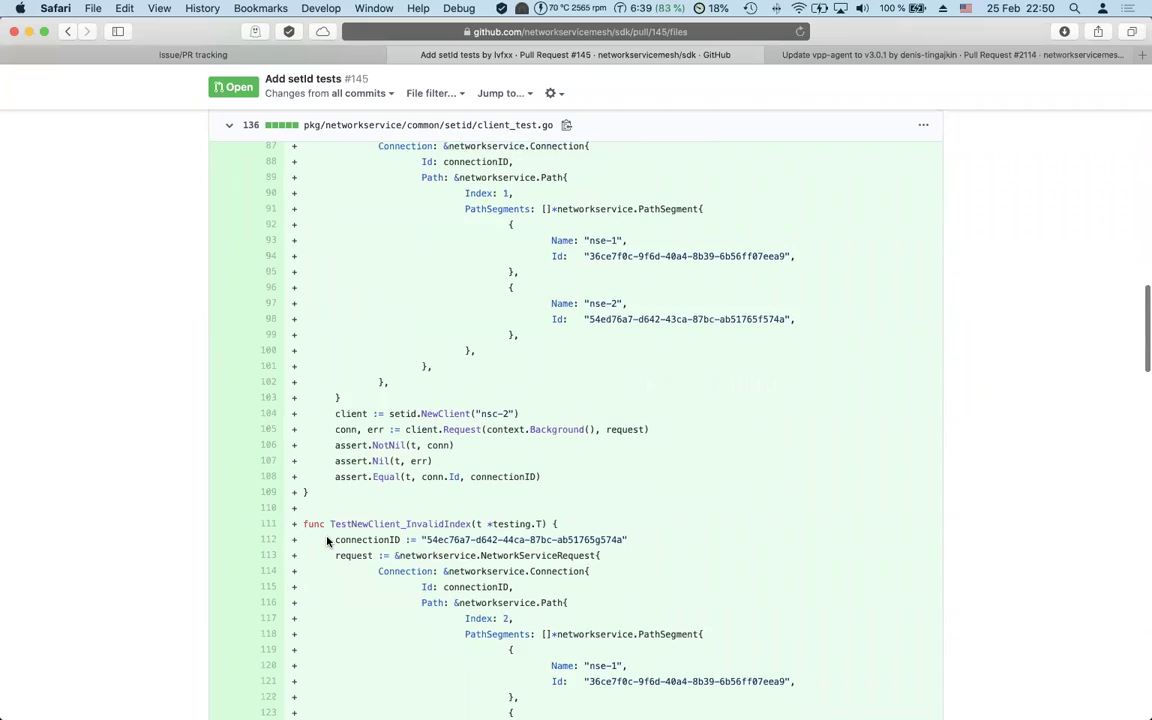
scroll(327, 541, down, 5)
scroll(327, 538, up, 20)
Step: Open the "Added tests for idServer" commit from the pull request's commits and examine the testServerRequest function in server_test.go
click(345, 298)
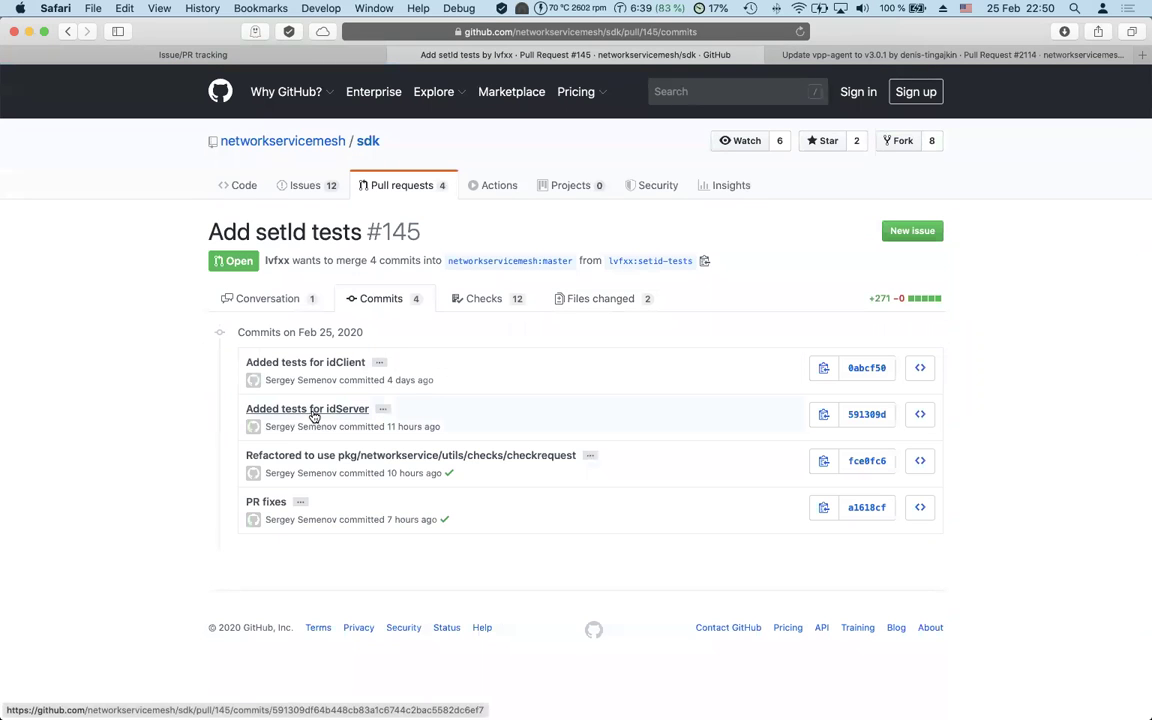
click(866, 414)
click(868, 413)
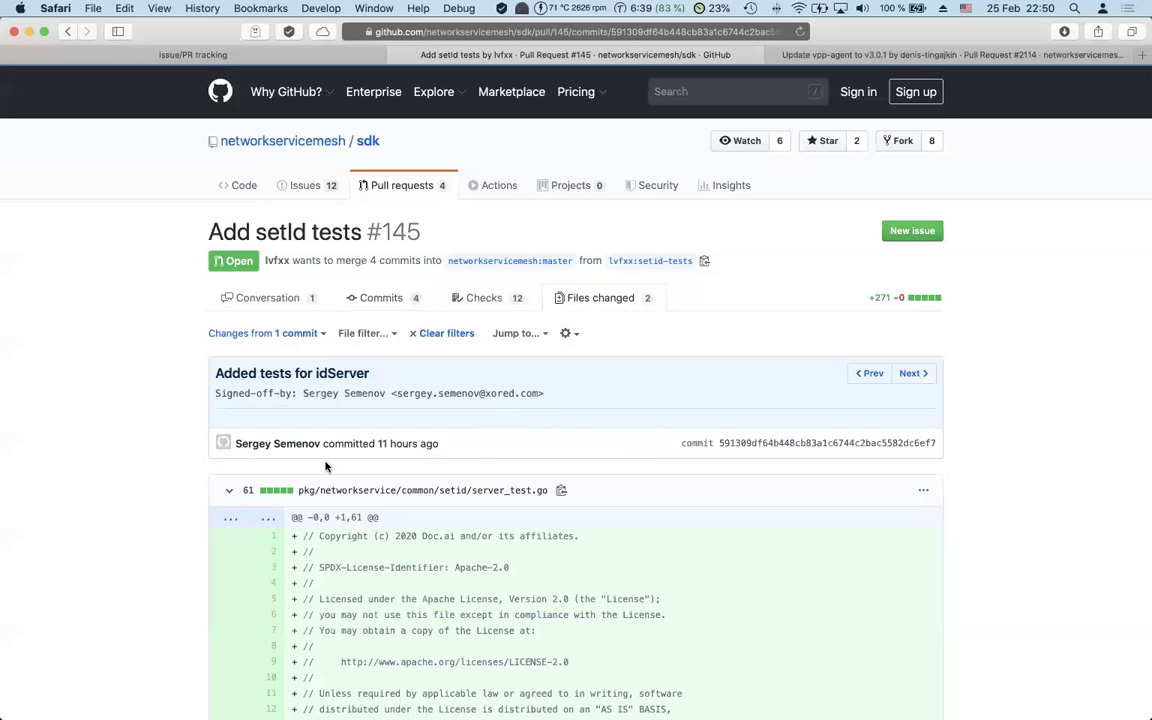
scroll(255, 490, down, 5)
scroll(240, 460, down, 8)
scroll(262, 409, up, 4)
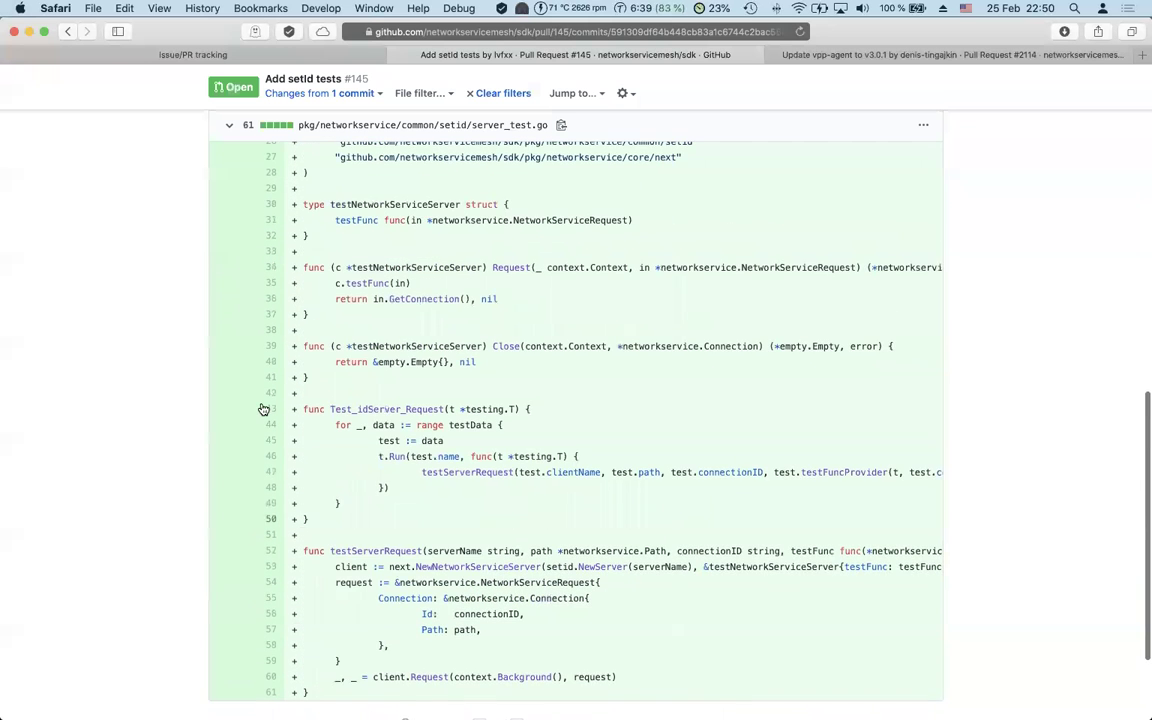
scroll(263, 430, down, 5)
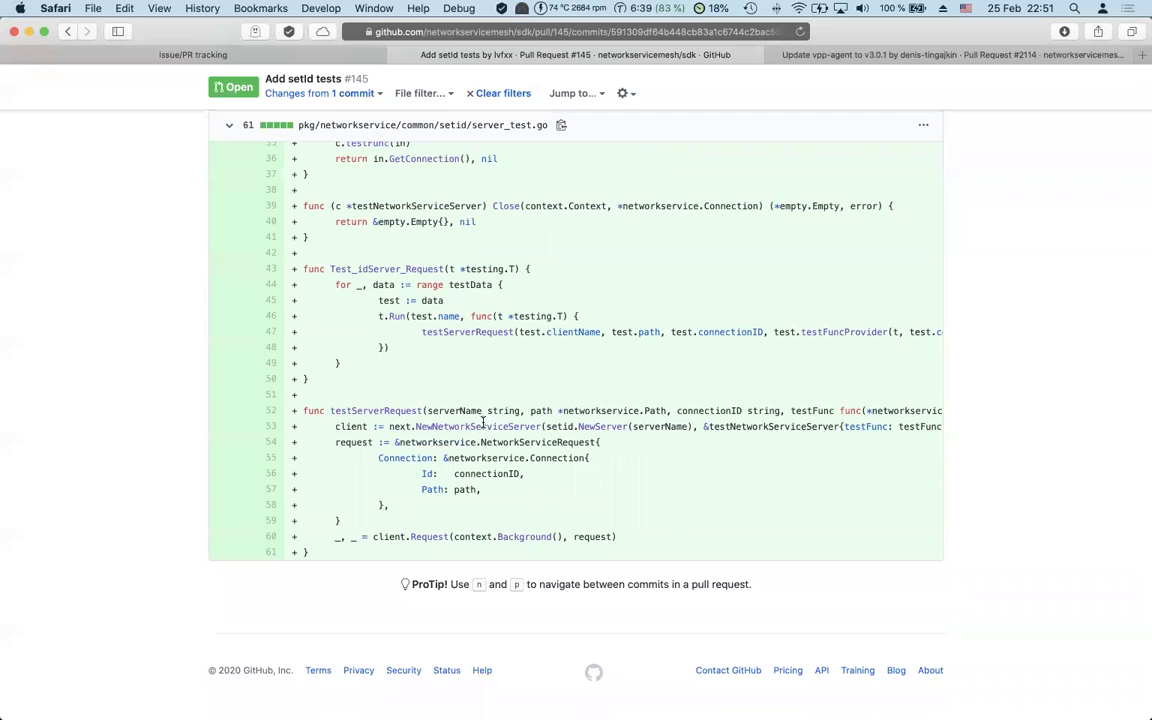
scroll(552, 440, right, 2)
scroll(552, 440, left, 2)
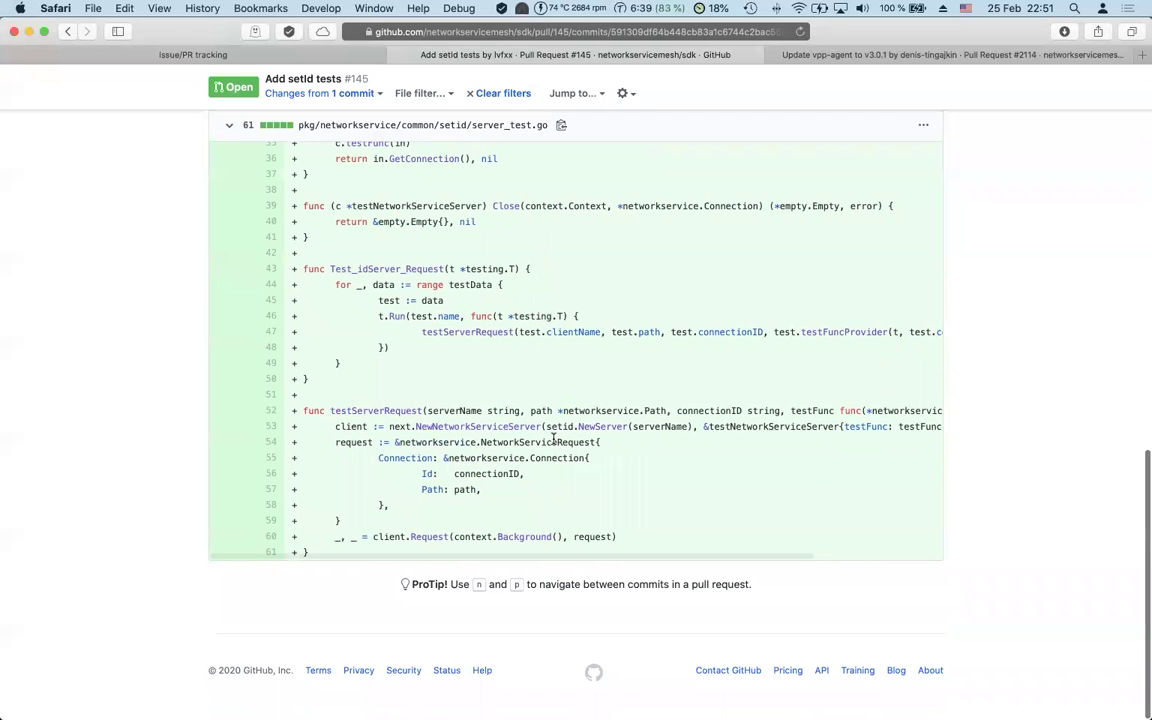
Step: Examine the testNetworkServiceServer type and the Test_idServer_Request function in the commit's server_test.go
scroll(550, 430, up, 4)
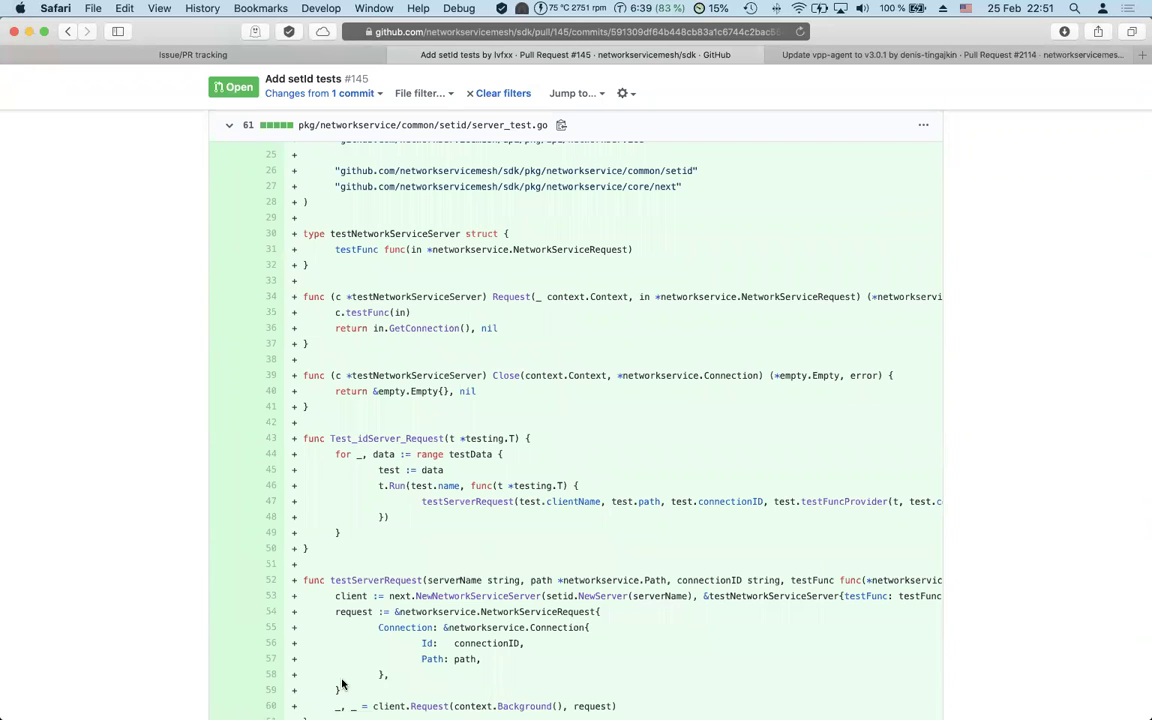
scroll(290, 310, up, 3)
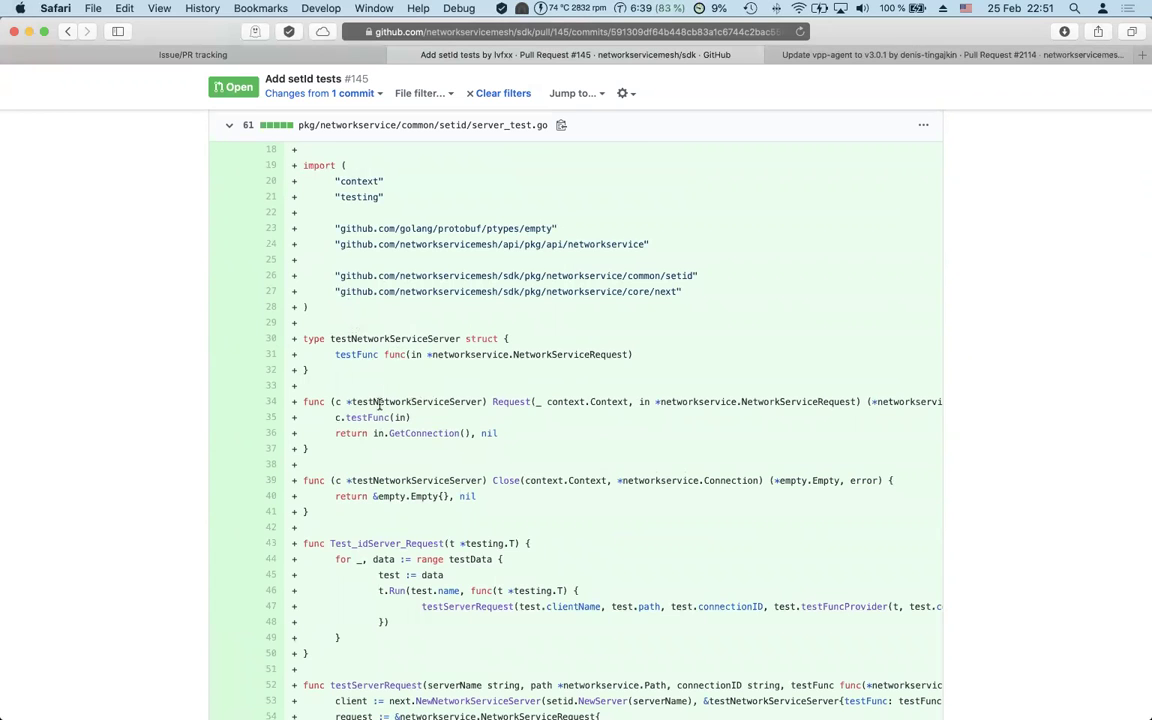
scroll(378, 415, down, 2)
scroll(385, 430, down, 5)
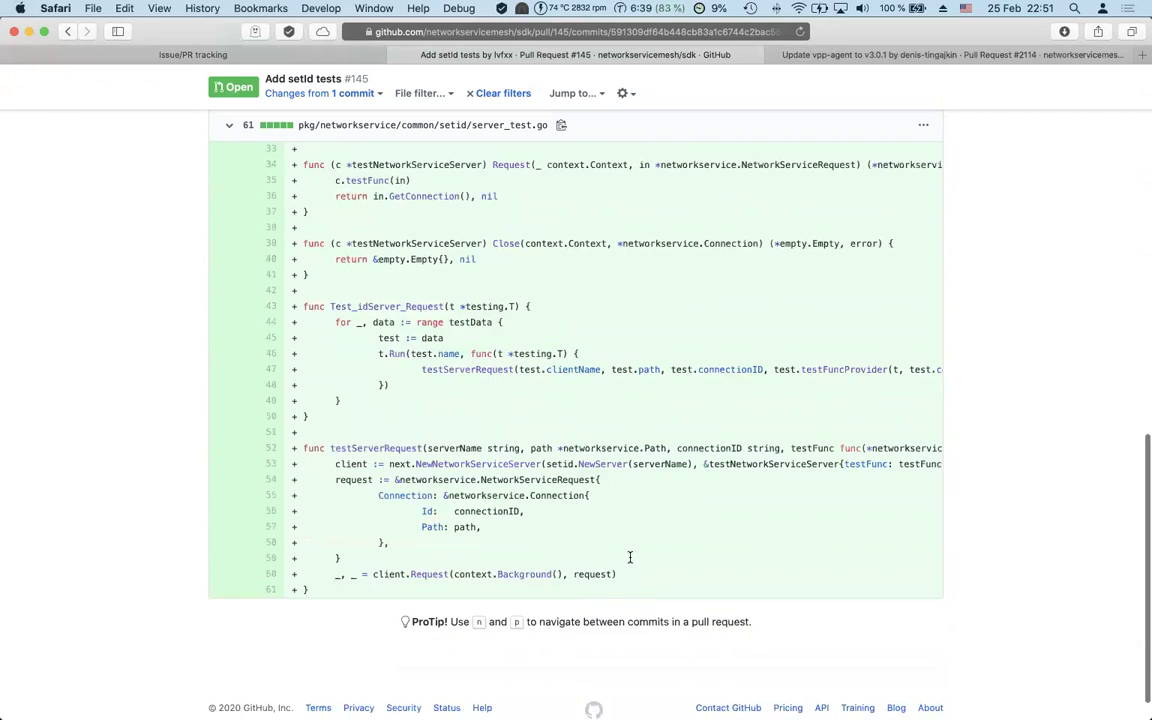
scroll(406, 296, up, 2)
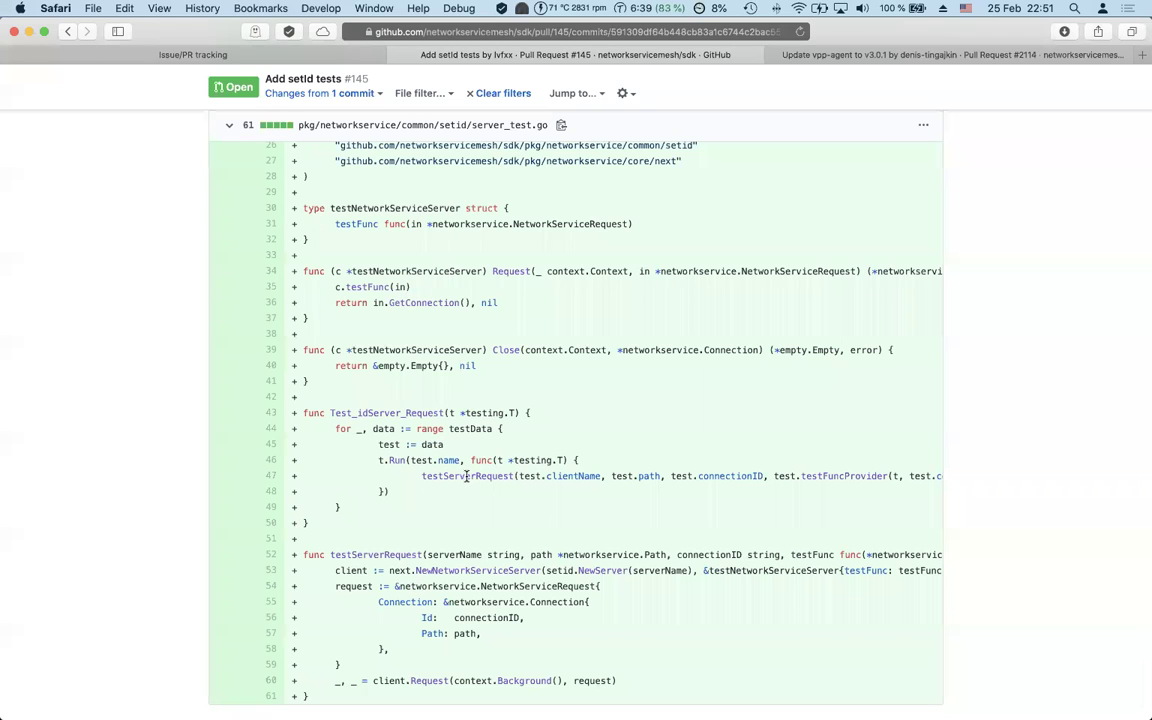
scroll(400, 440, down, 5)
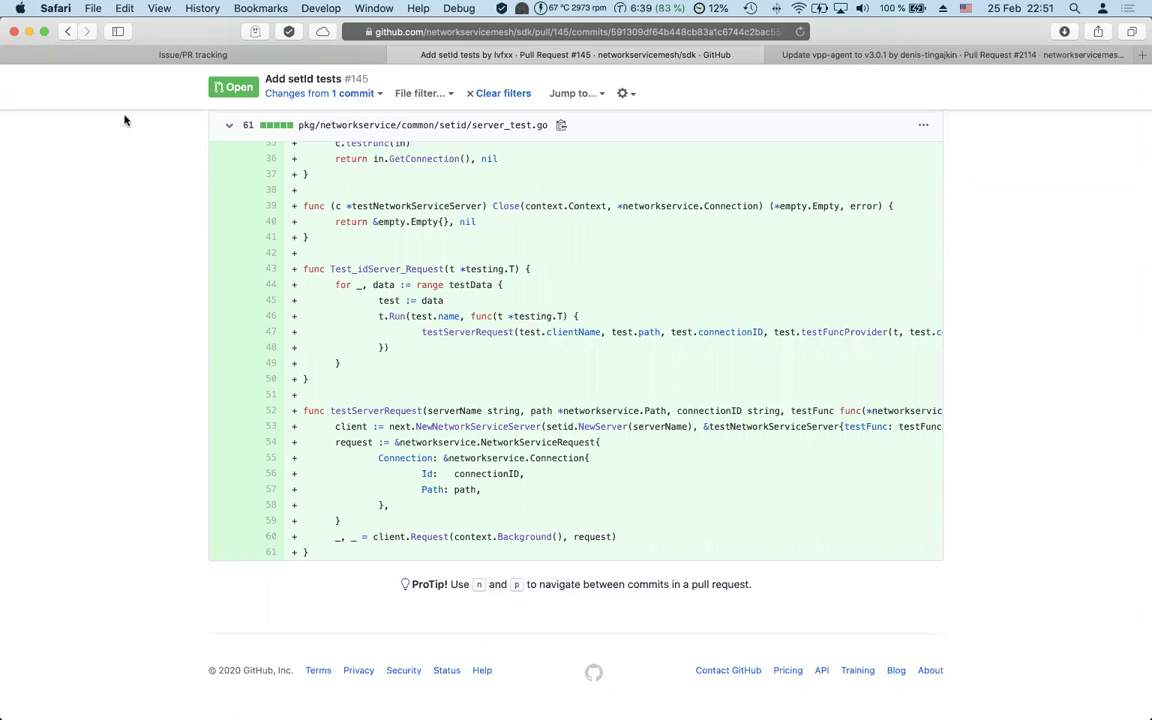
Step: Go back to the conversation of pull request #145 and switch to the Issue/PR tracking project board
key(super+bracketleft)
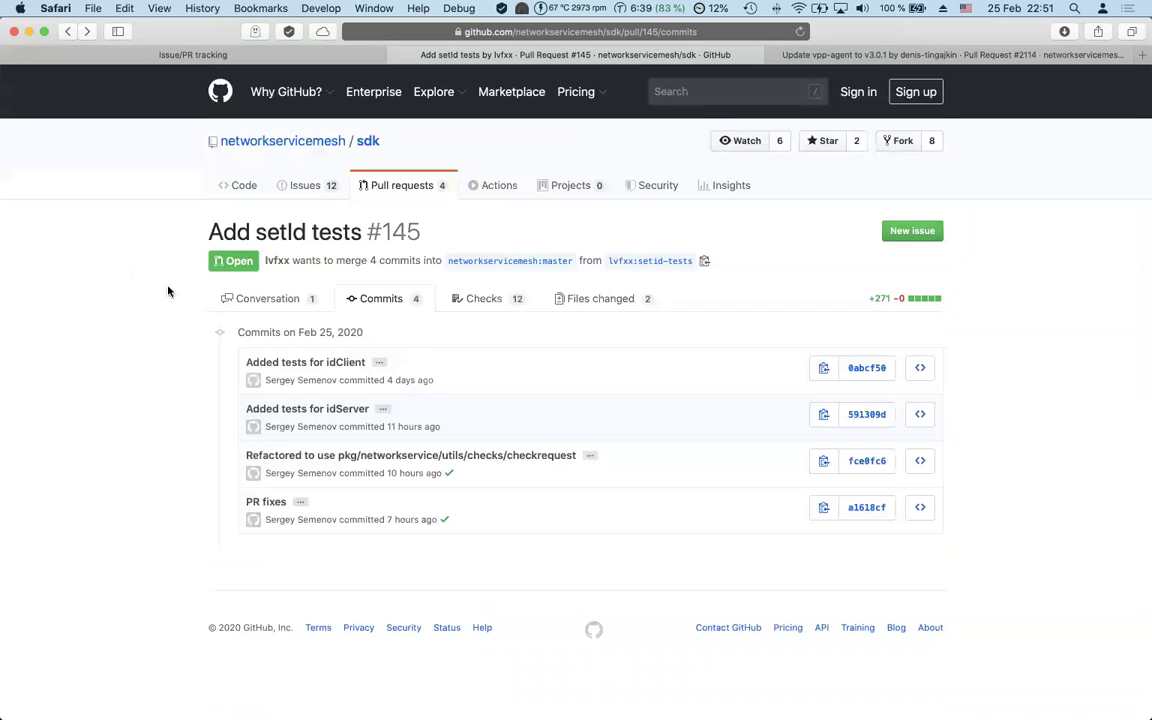
click(280, 299)
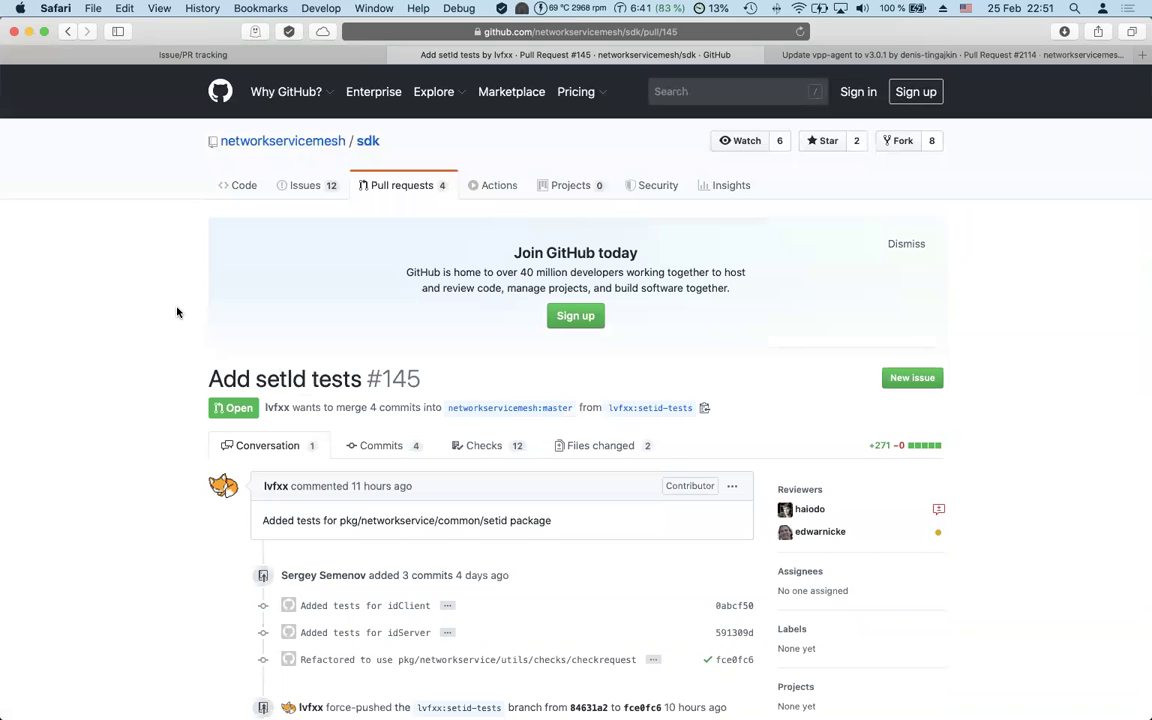
click(168, 52)
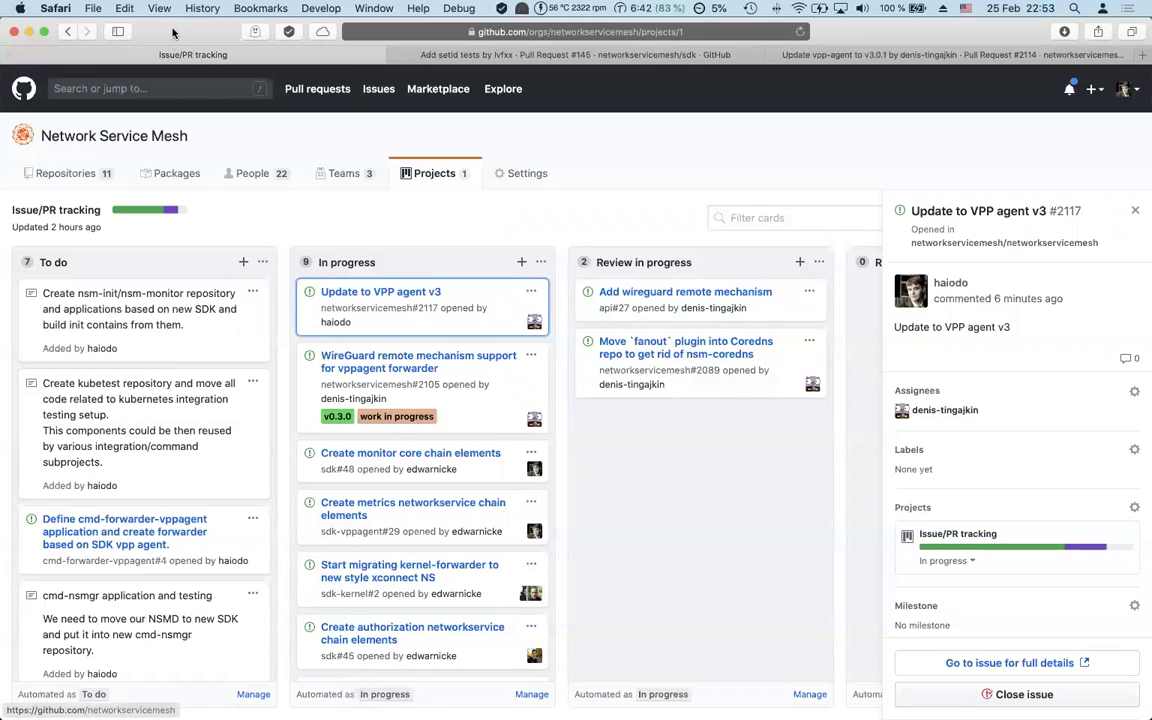
Step: Select the note about creating the nsm-init/nsm-monitor repository and review the cards in the To do column
click(179, 325)
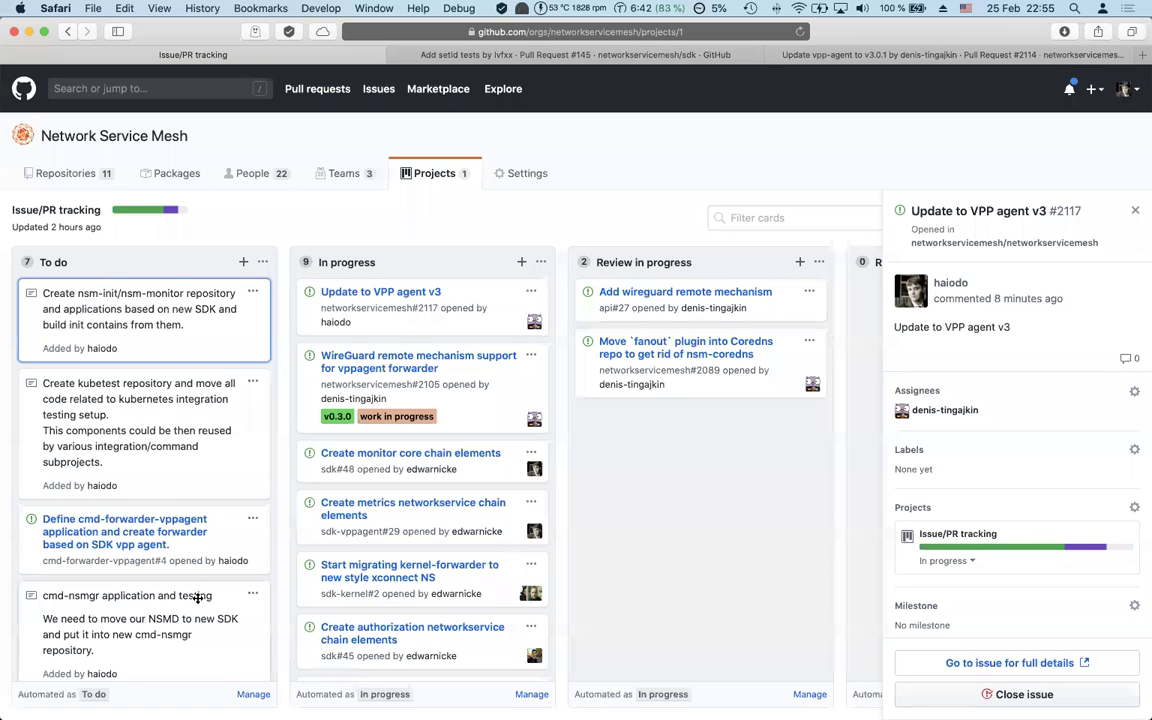
scroll(180, 540, down, 2)
scroll(200, 602, down, 1)
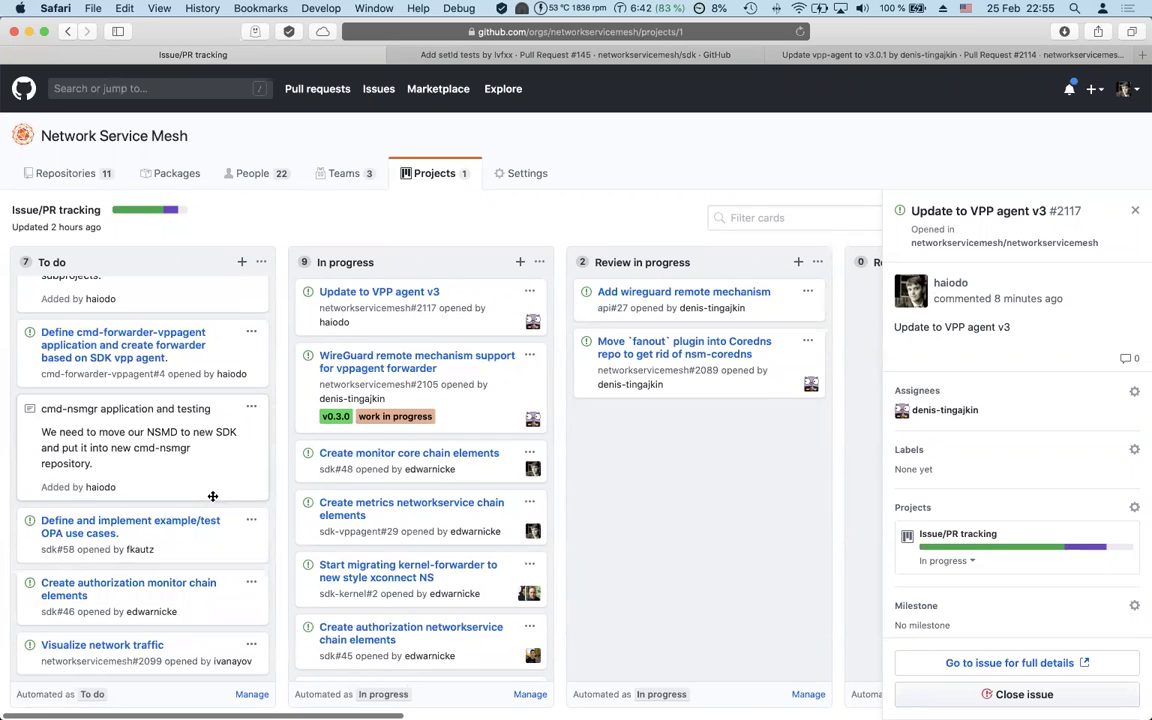
scroll(212, 485, up, 3)
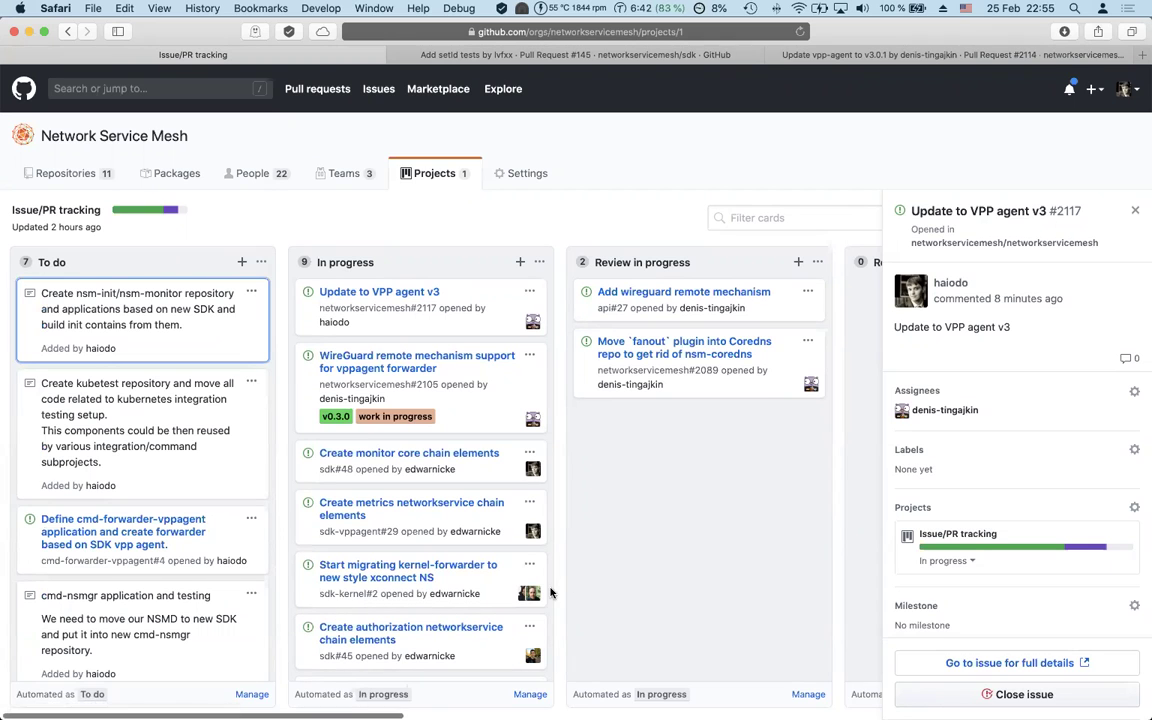
Step: Review the cards in the In progress column of the project board
scroll(548, 585, down, 4)
scroll(549, 595, down, 2)
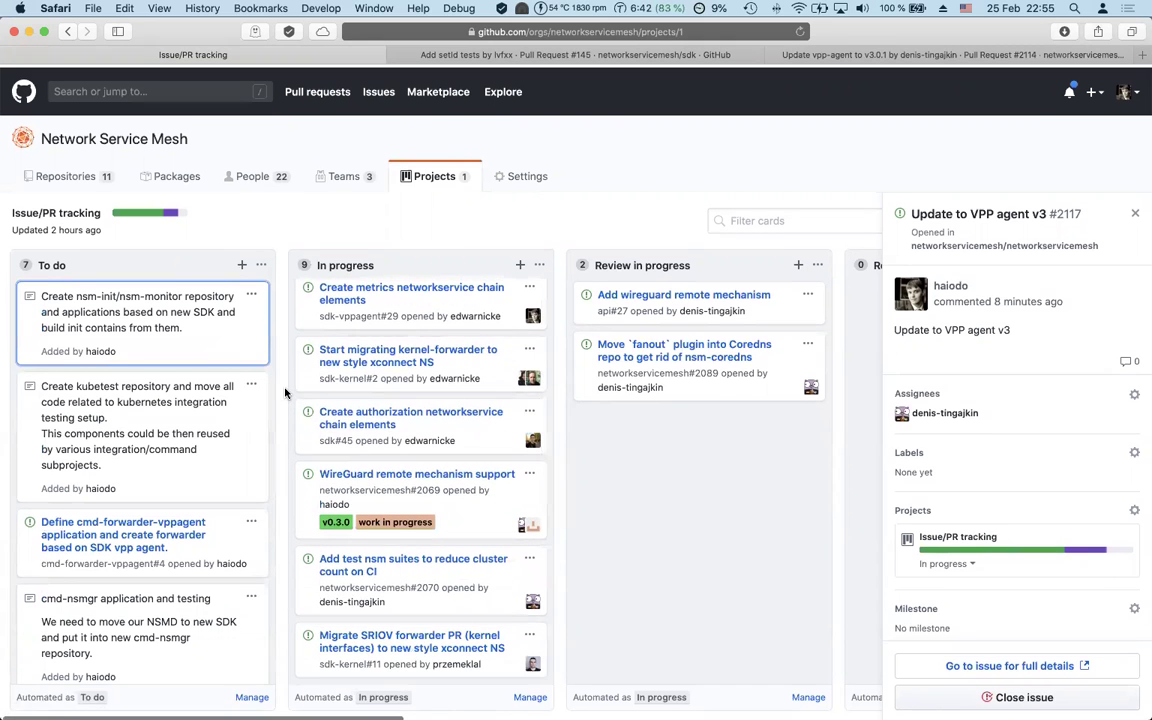
scroll(295, 379, up, 2)
scroll(295, 379, up, 3)
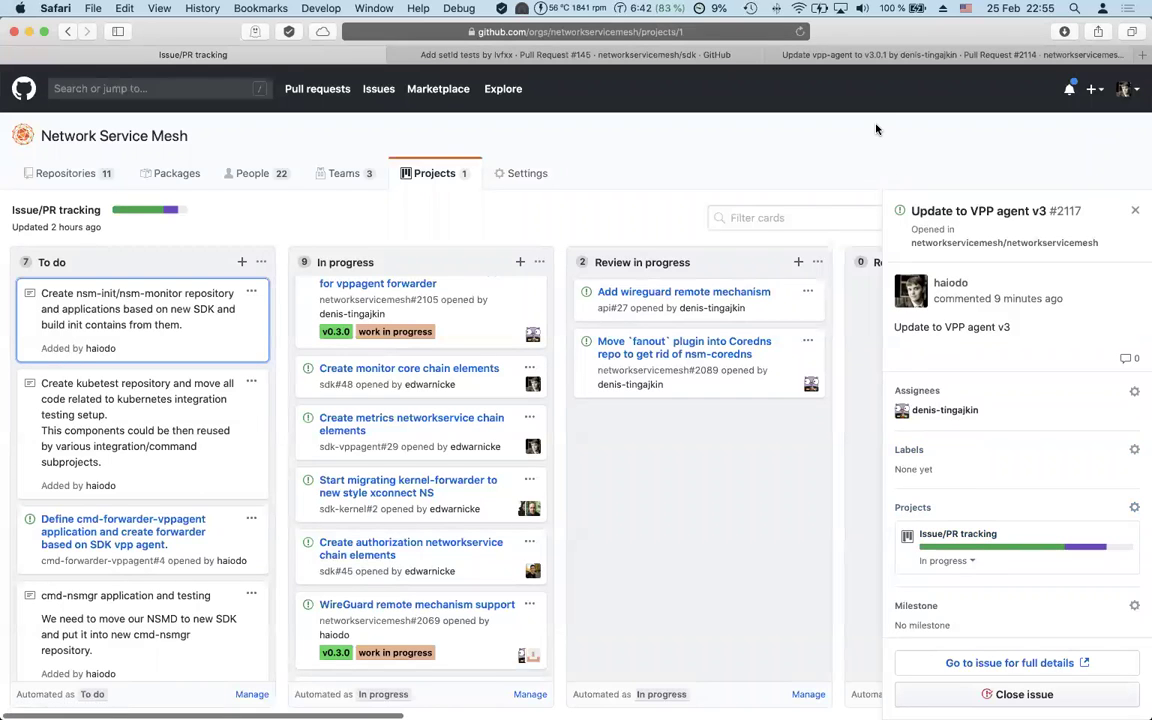
scroll(325, 406, down, 2)
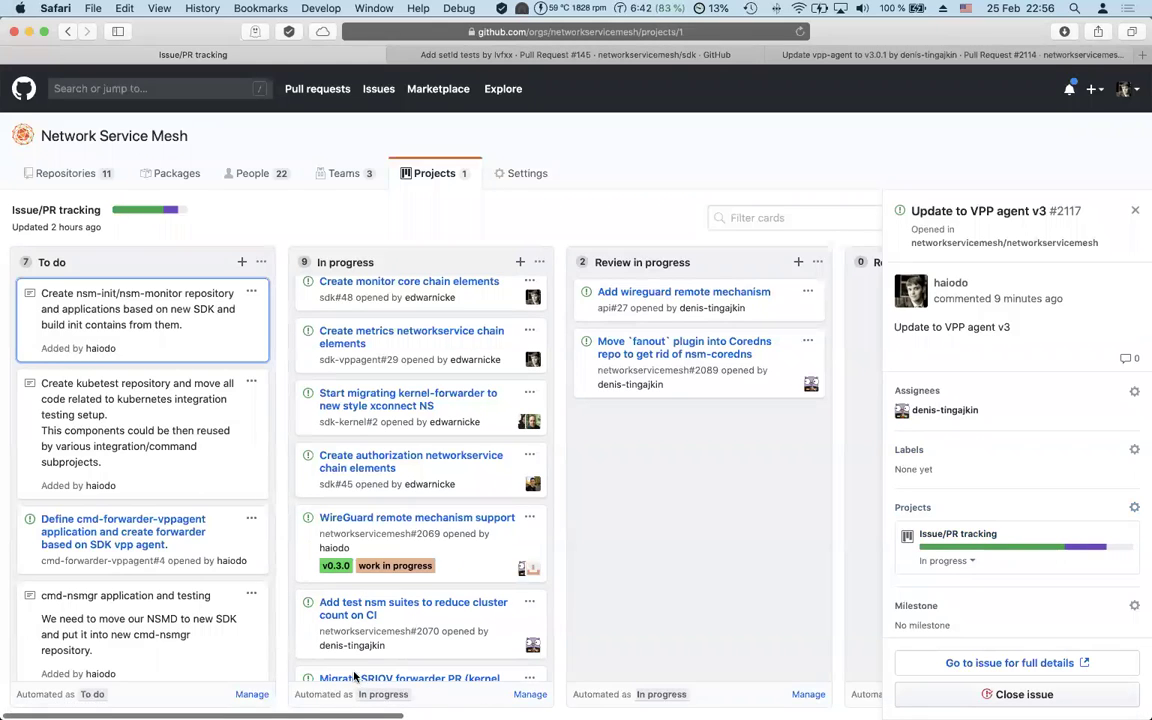
Step: Allow the Apple ID sign-in on the new device and dismiss the verification code dialog
scroll(355, 678, down, 2)
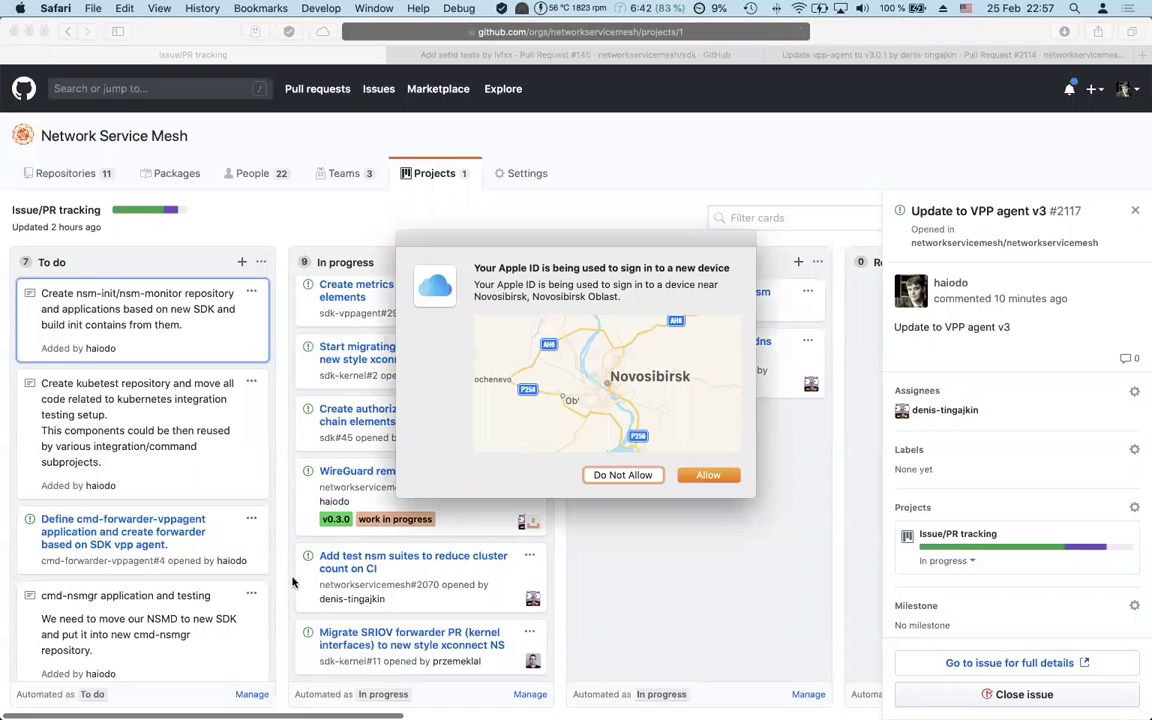
click(702, 476)
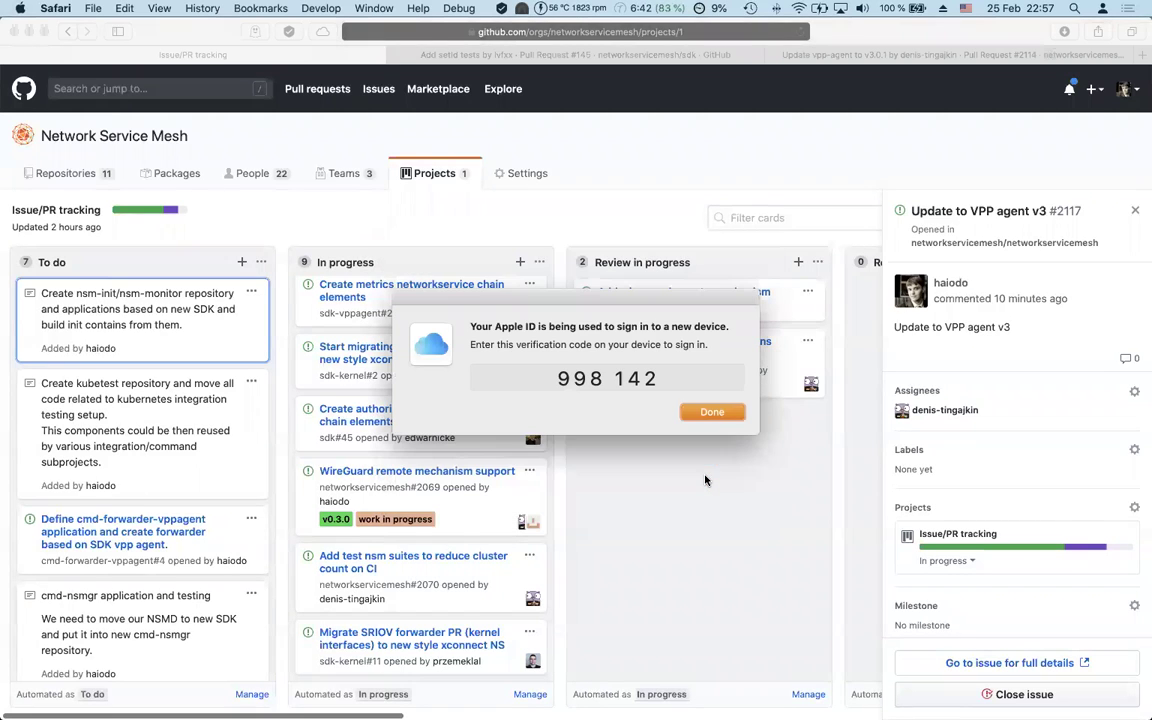
click(706, 413)
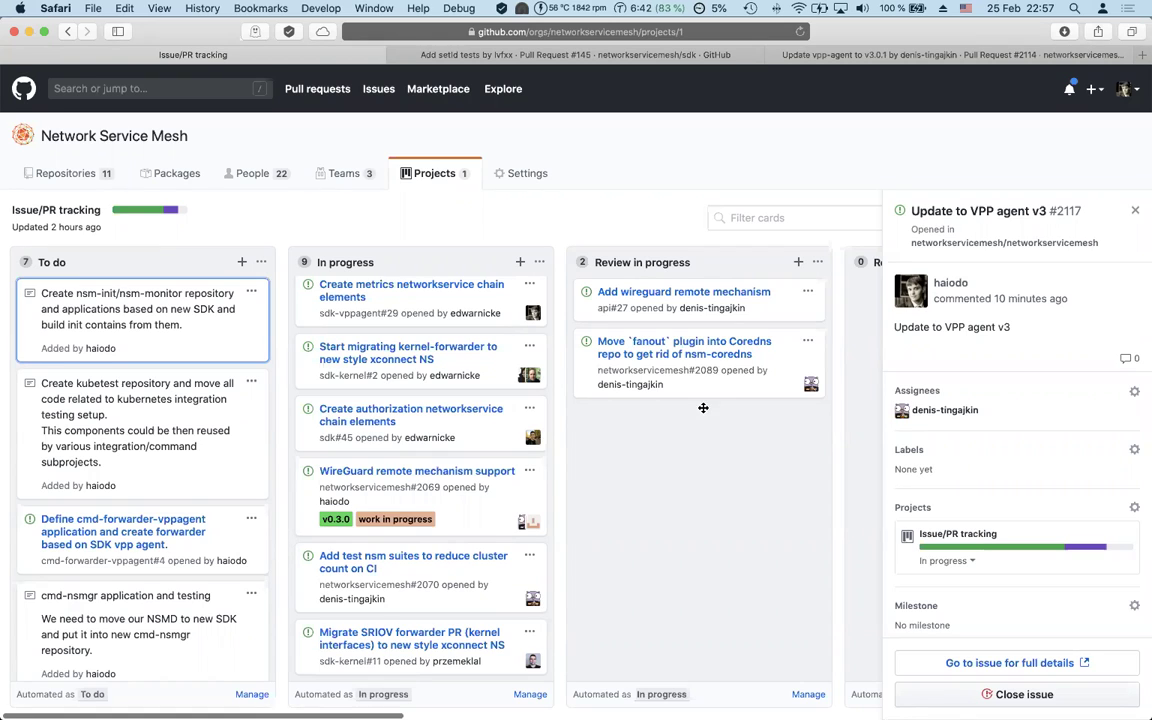
Step: Open the organization's repository list in a new tab and look over the files of the cmd-forwarder-vppagent repository
super+click(52, 174)
click(905, 53)
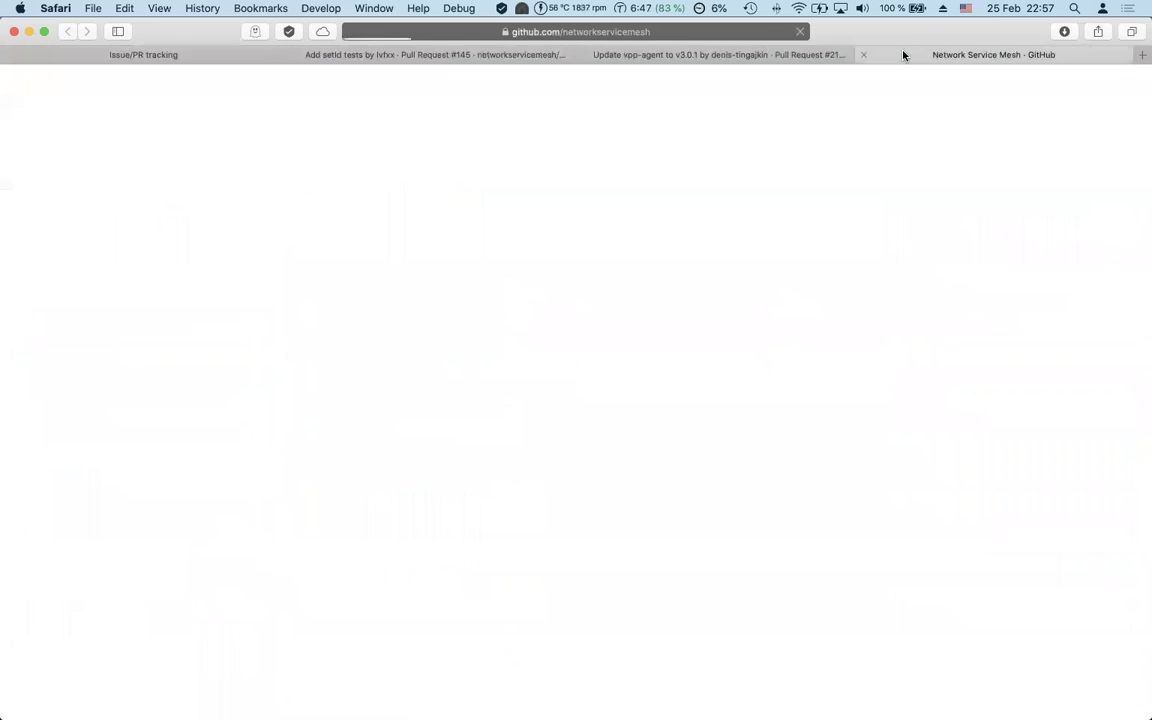
scroll(250, 487, down, 5)
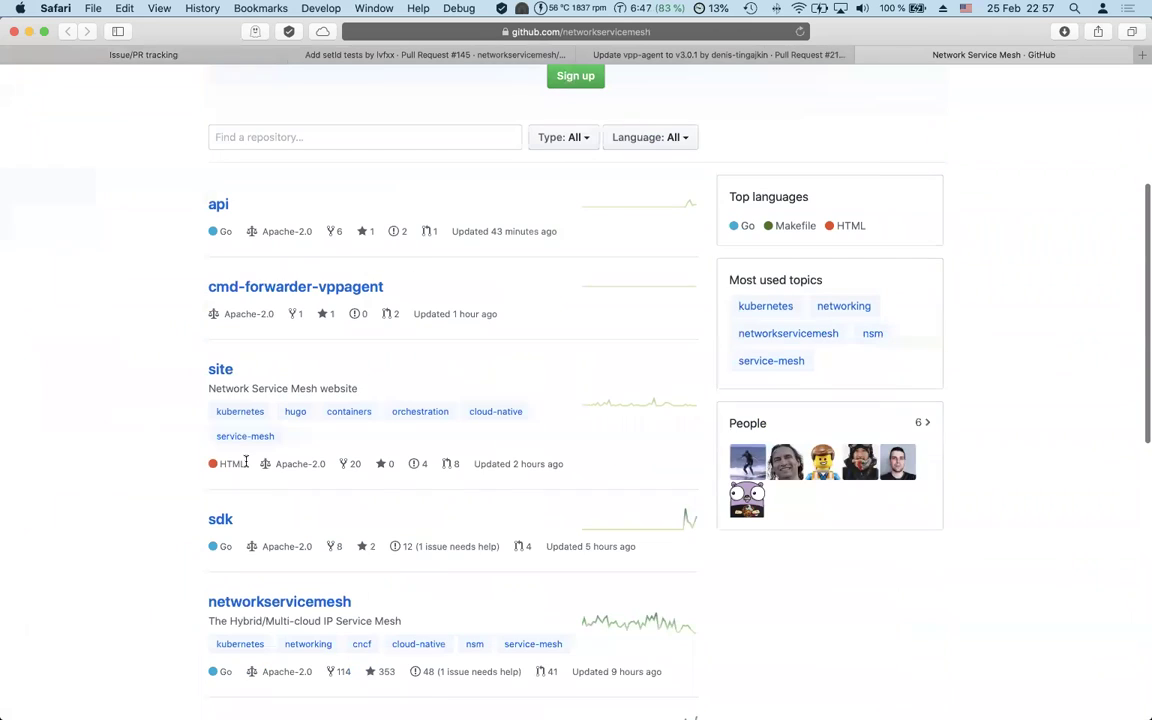
click(273, 287)
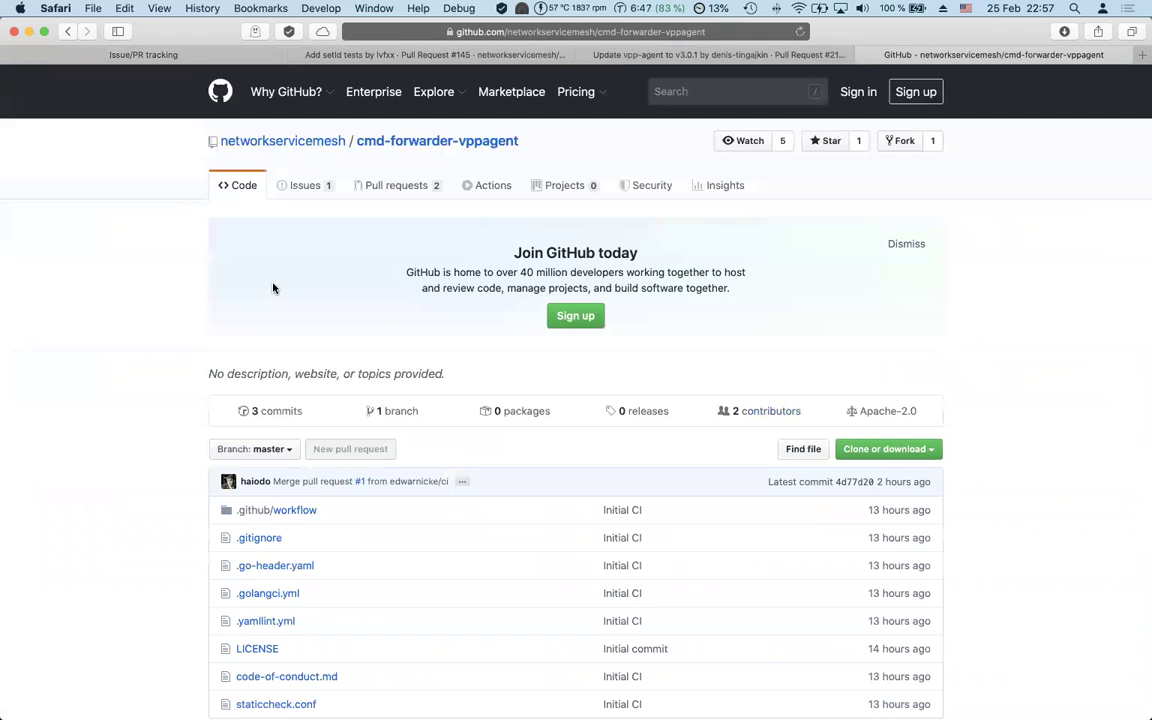
scroll(230, 400, down, 1)
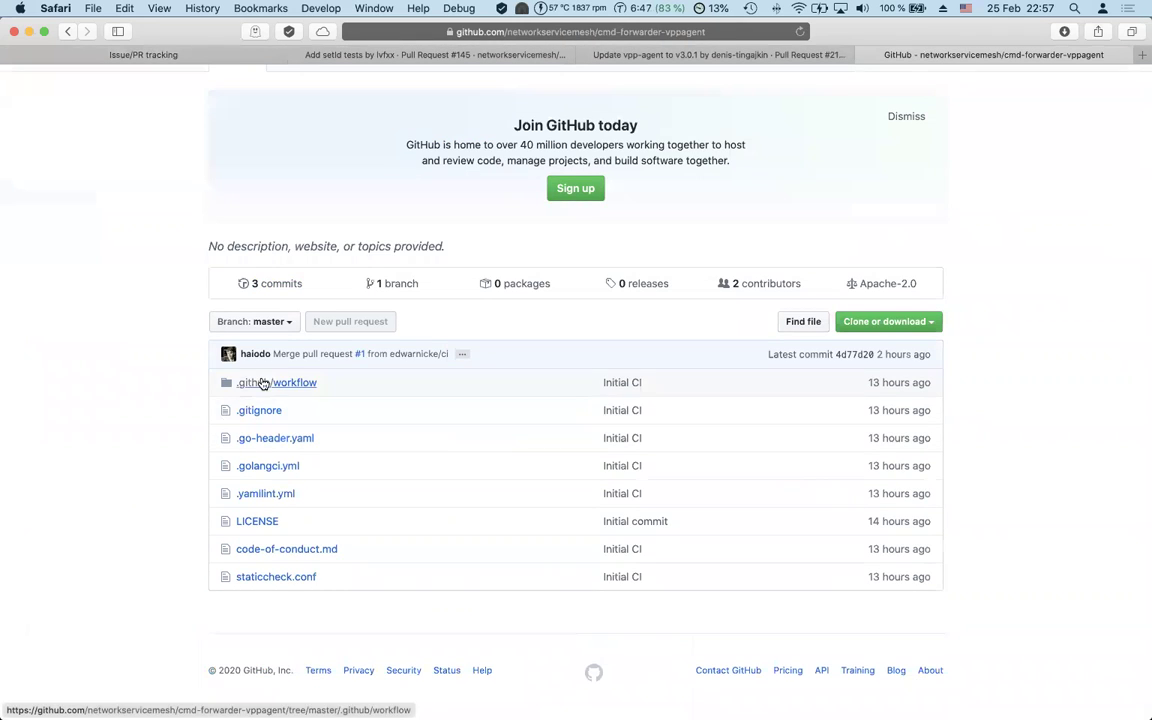
scroll(254, 367, up, 1)
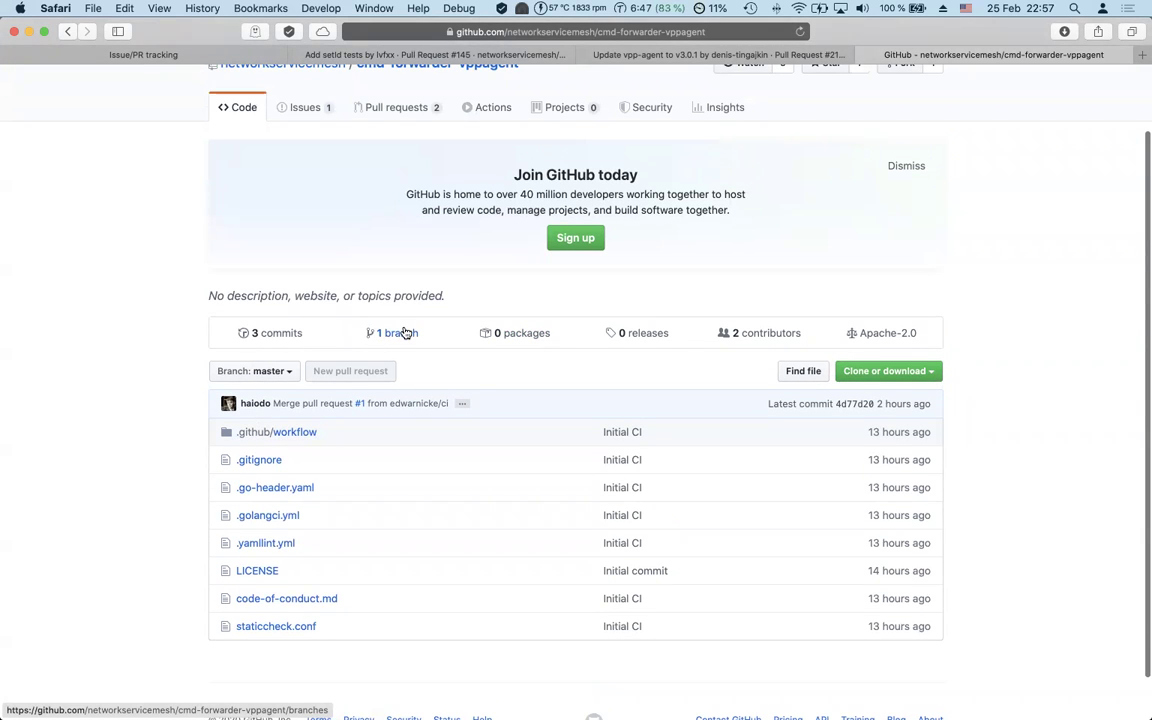
Step: Open the changed files of the repository's pull request "Initial commit of forwarder-vppagent code and Dockerfile"
scroll(404, 332, up, 2)
scroll(399, 300, down, 1)
click(366, 163)
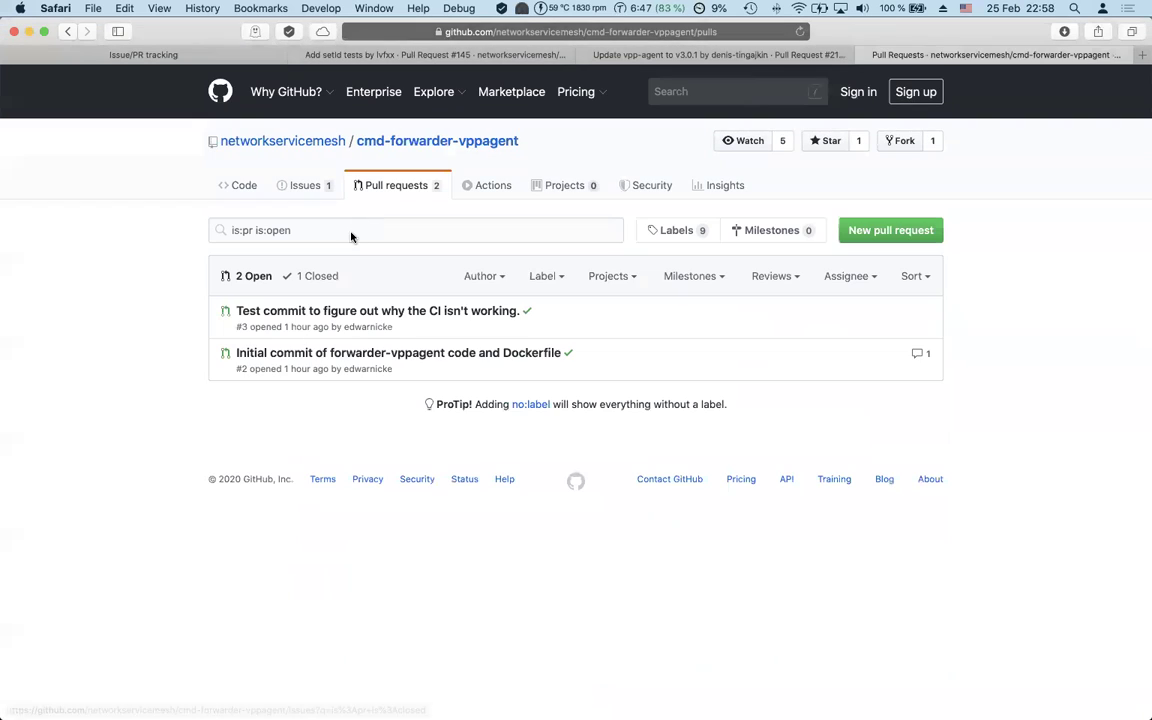
click(352, 357)
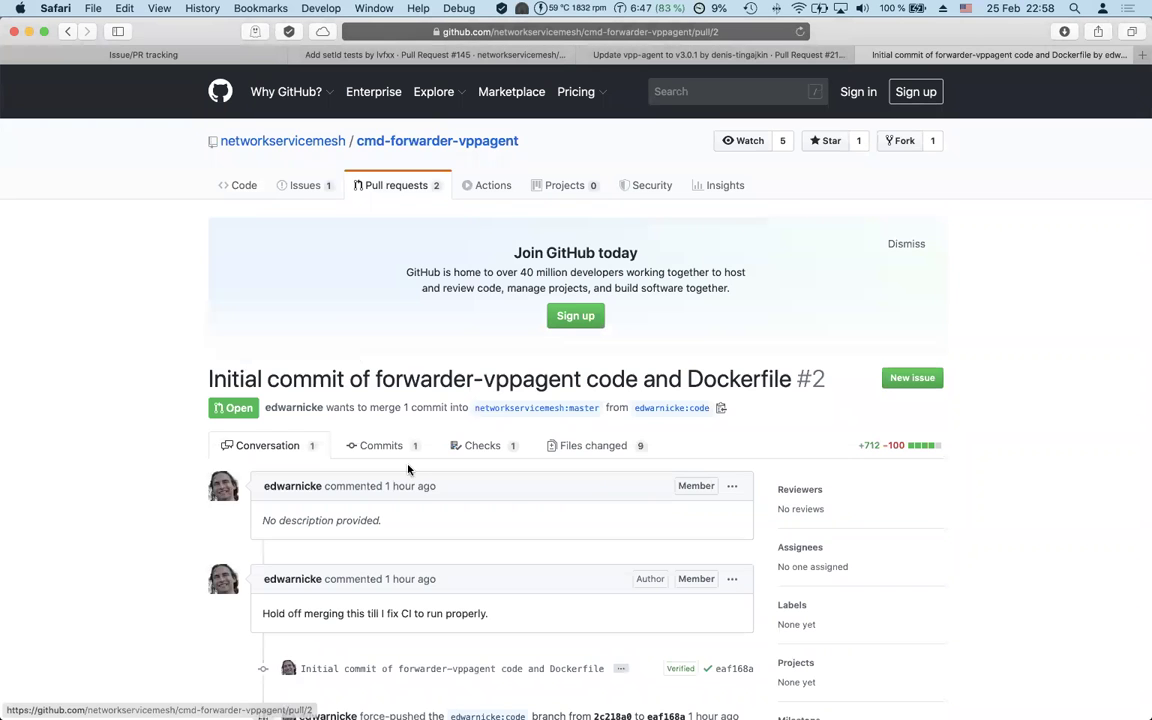
scroll(586, 392, down, 2)
click(588, 397)
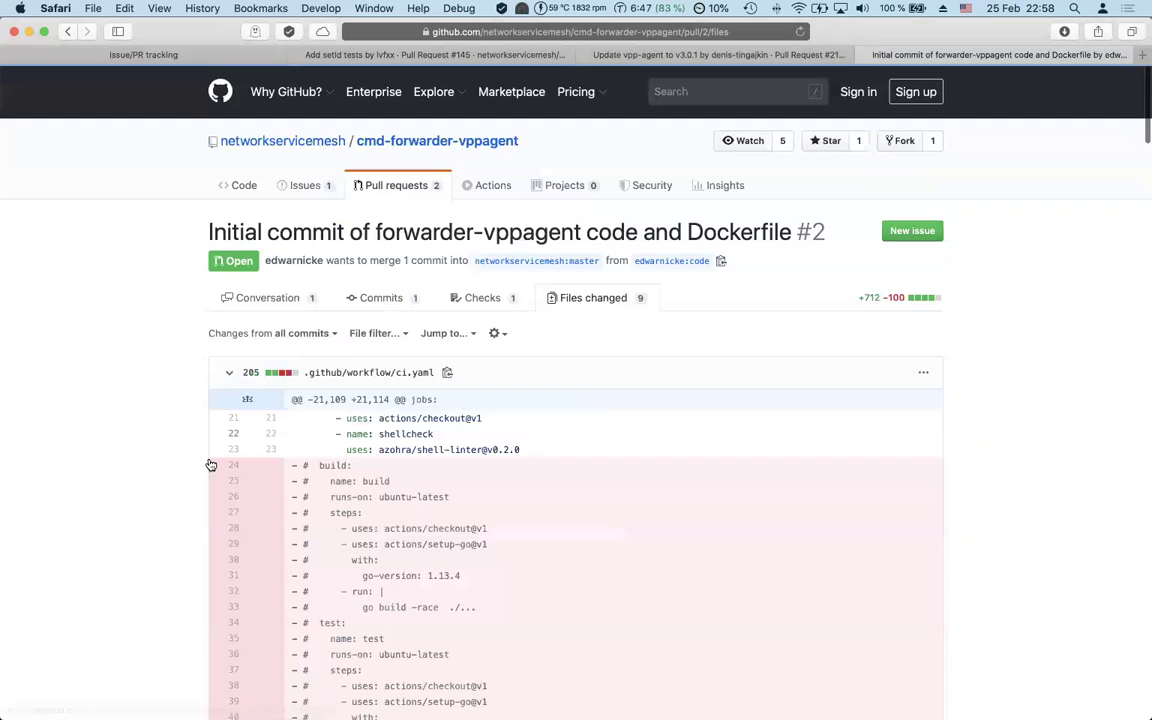
Step: Look through the ci.yaml diff and search the changed files for "main.go"
scroll(206, 478, down, 5)
scroll(206, 478, down, 10)
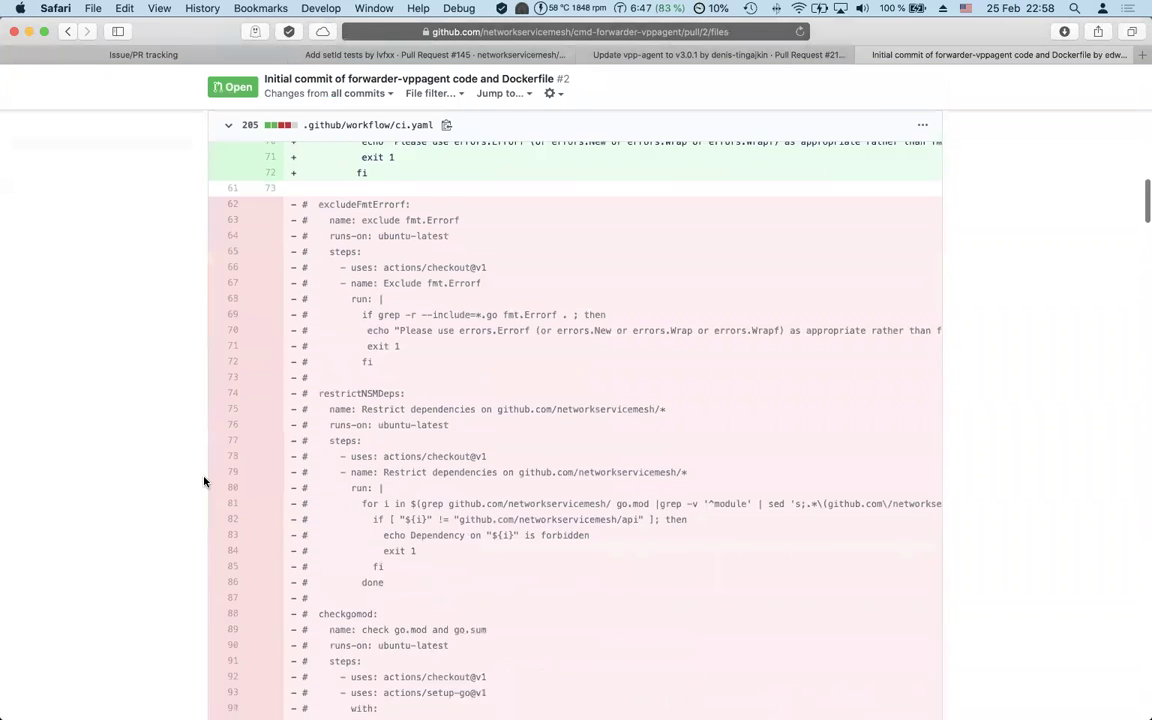
key(super+f)
text(main.go)
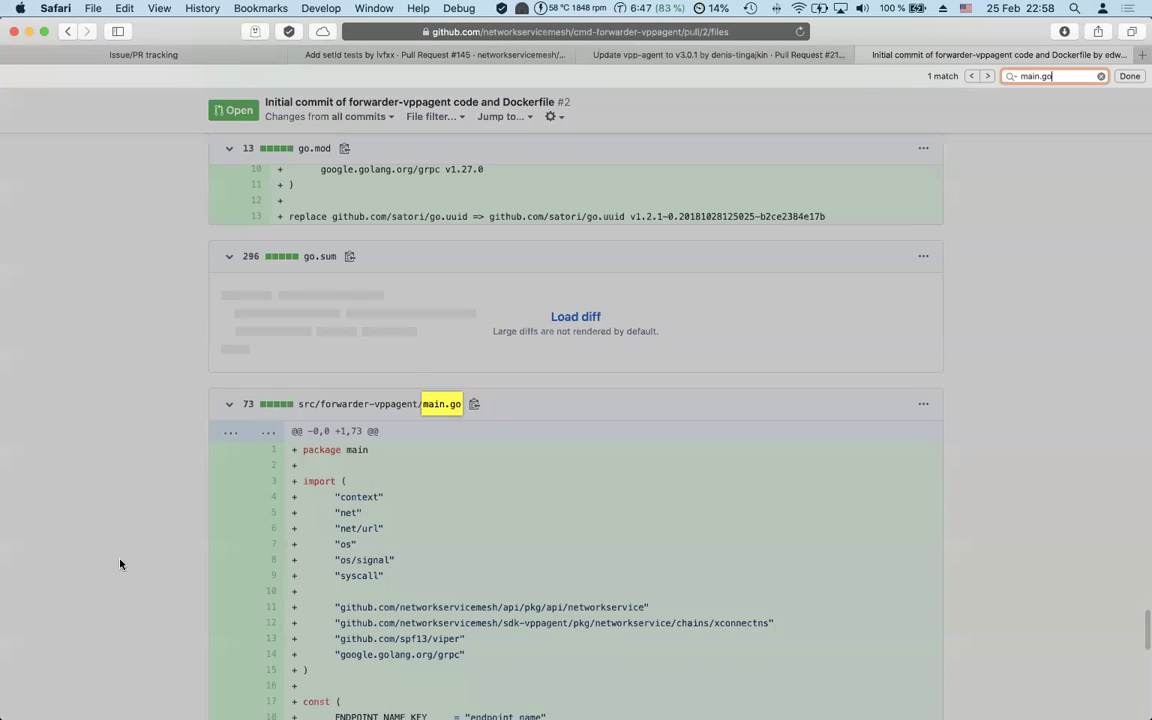
Step: Examine the forwarder-vppagent main.go code, from the imports and Viper settings to the XConnect endpoint and GRPC server setup
scroll(110, 500, down, 5)
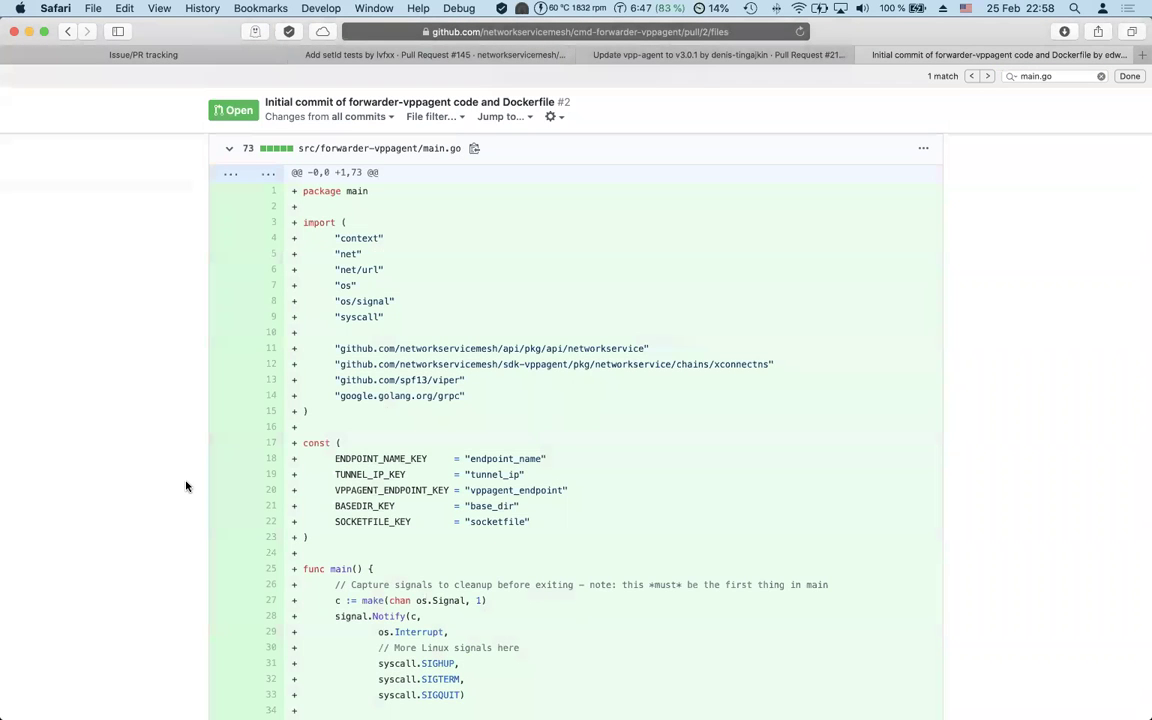
scroll(175, 488, up, 1)
scroll(185, 486, down, 8)
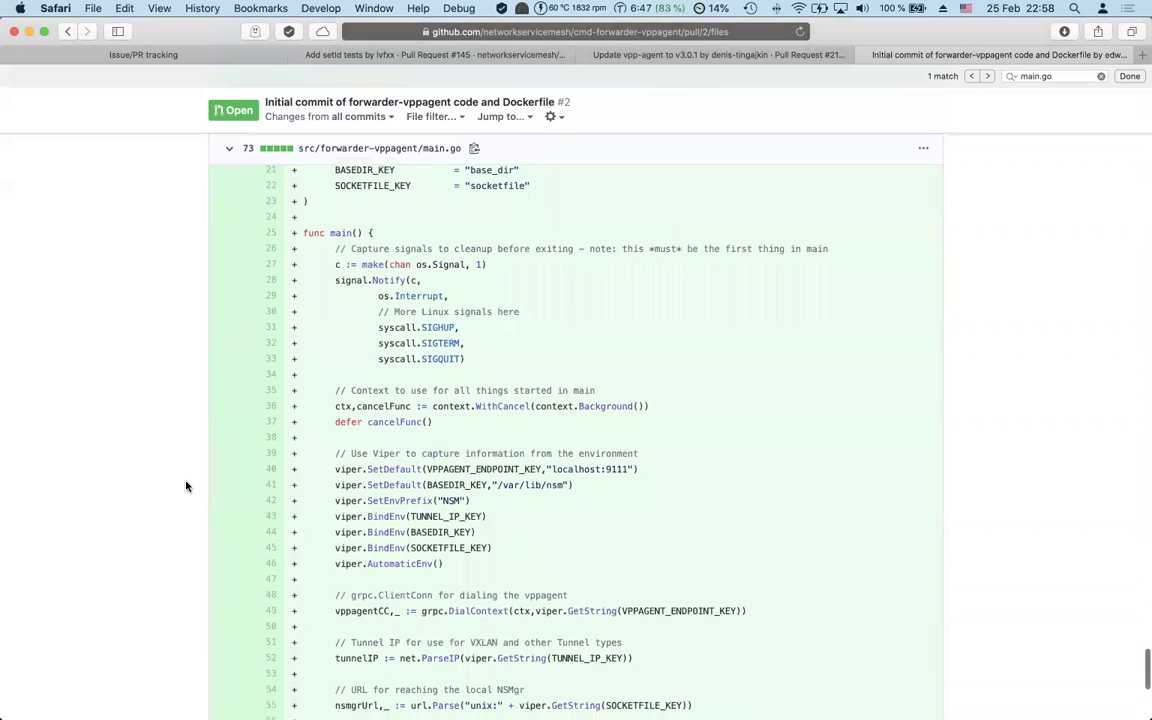
scroll(185, 486, up, 1)
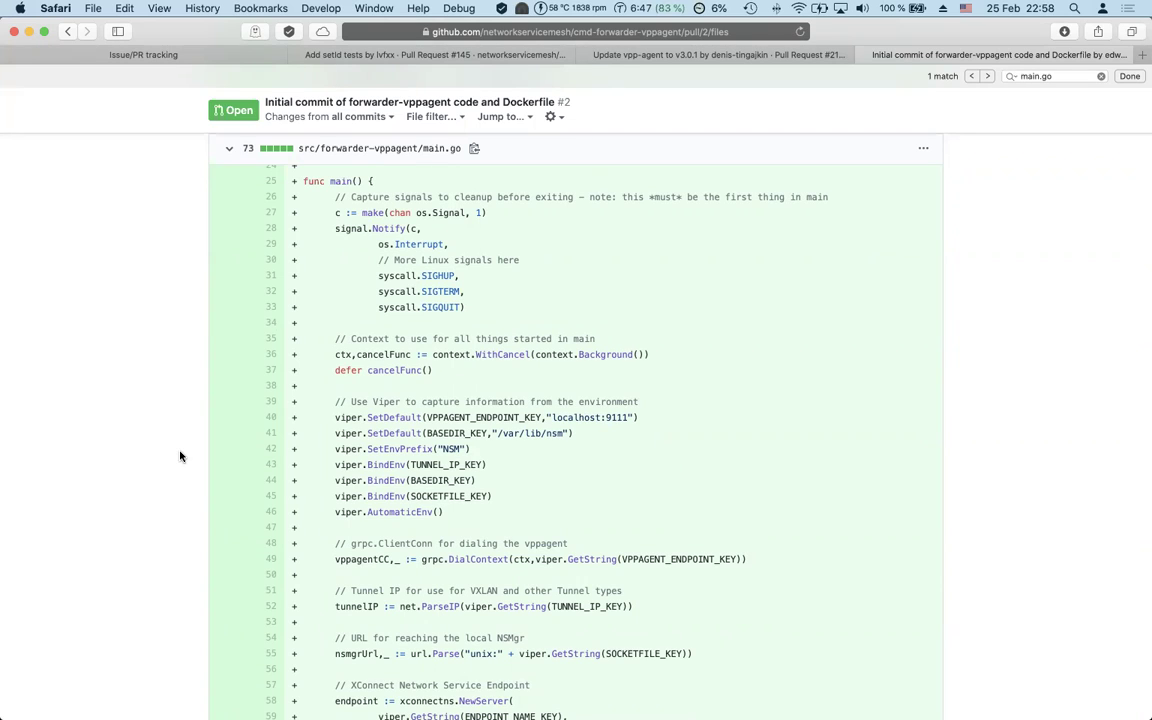
scroll(180, 456, down, 3)
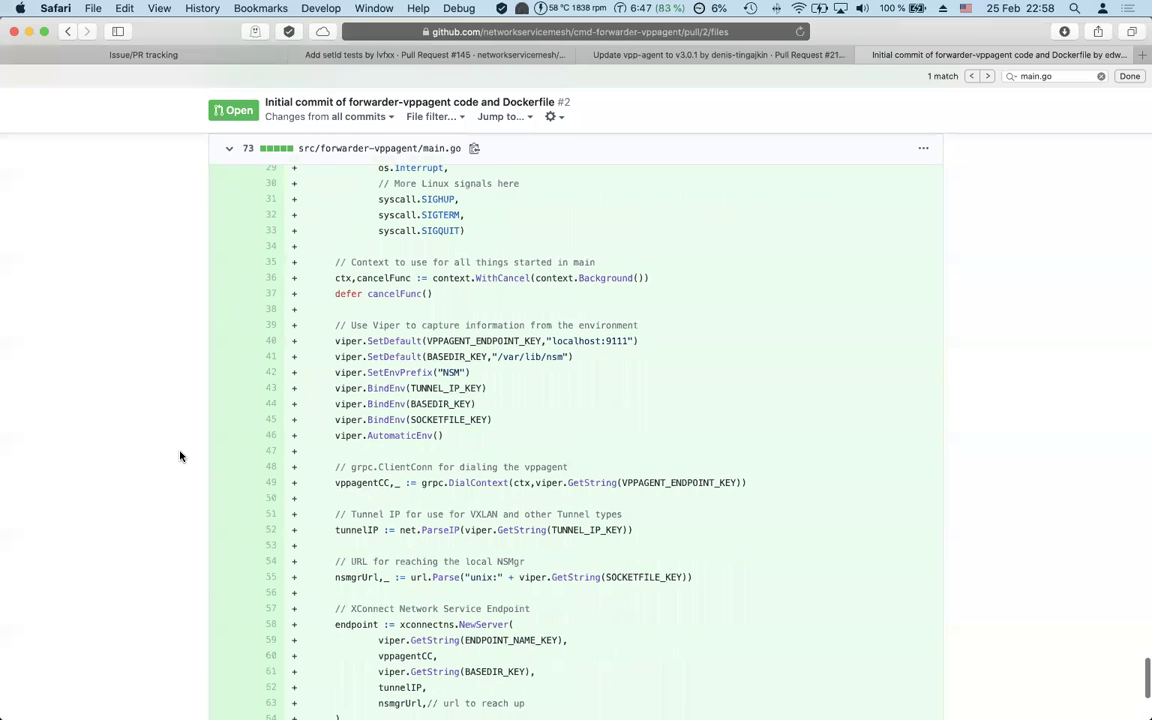
scroll(180, 456, down, 1)
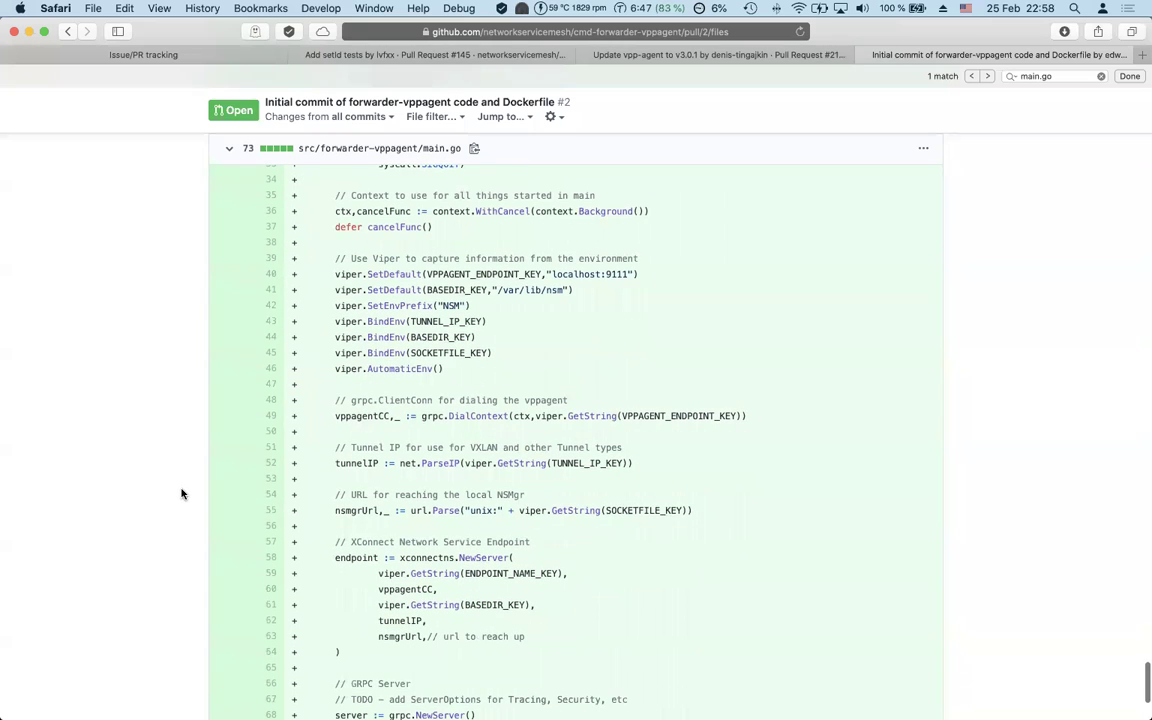
scroll(180, 491, down, 3)
scroll(182, 500, down, 4)
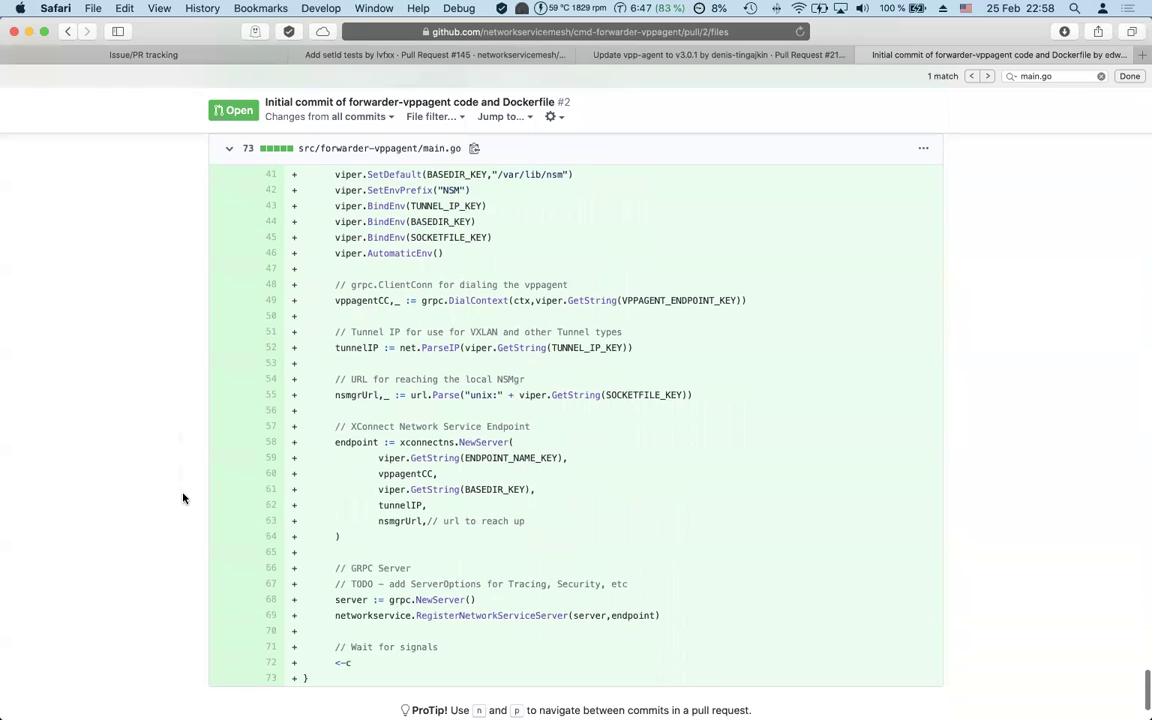
scroll(183, 506, down, 1)
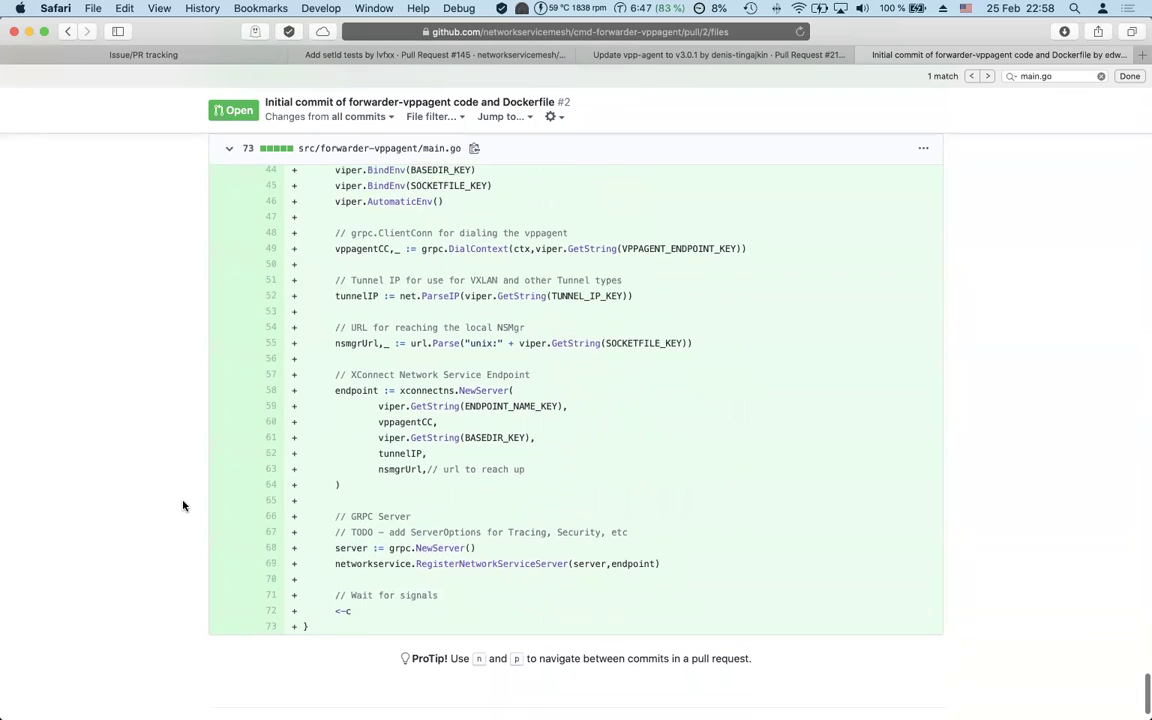
scroll(183, 506, down, 1)
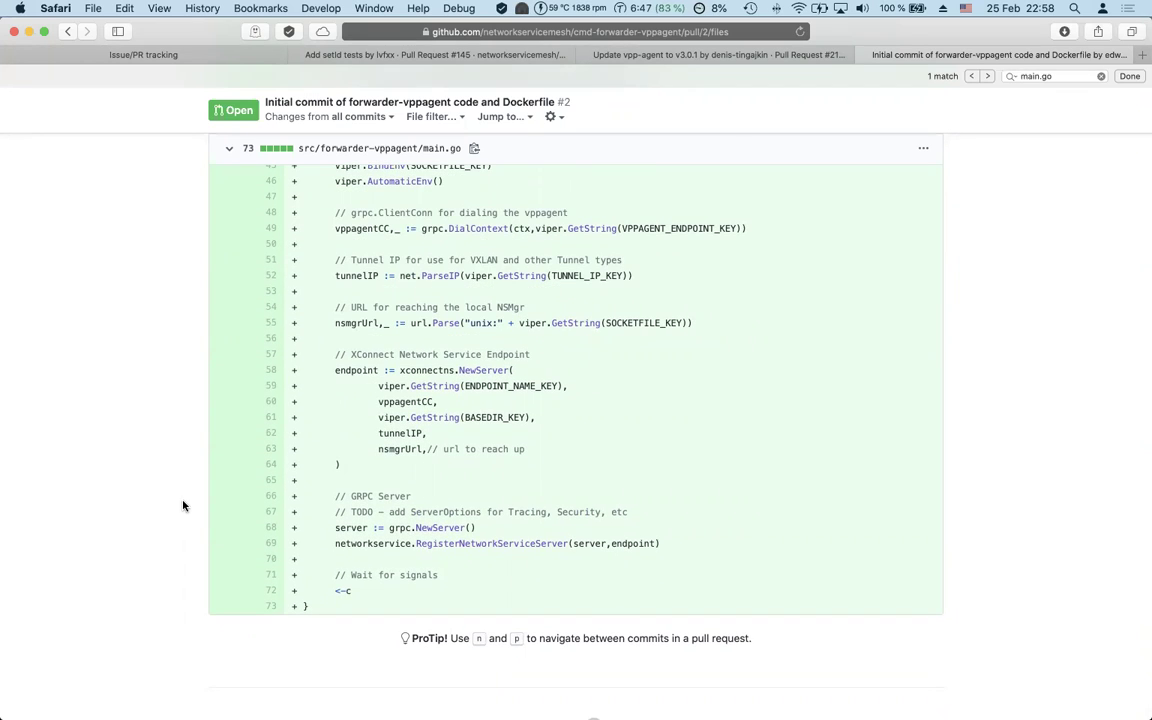